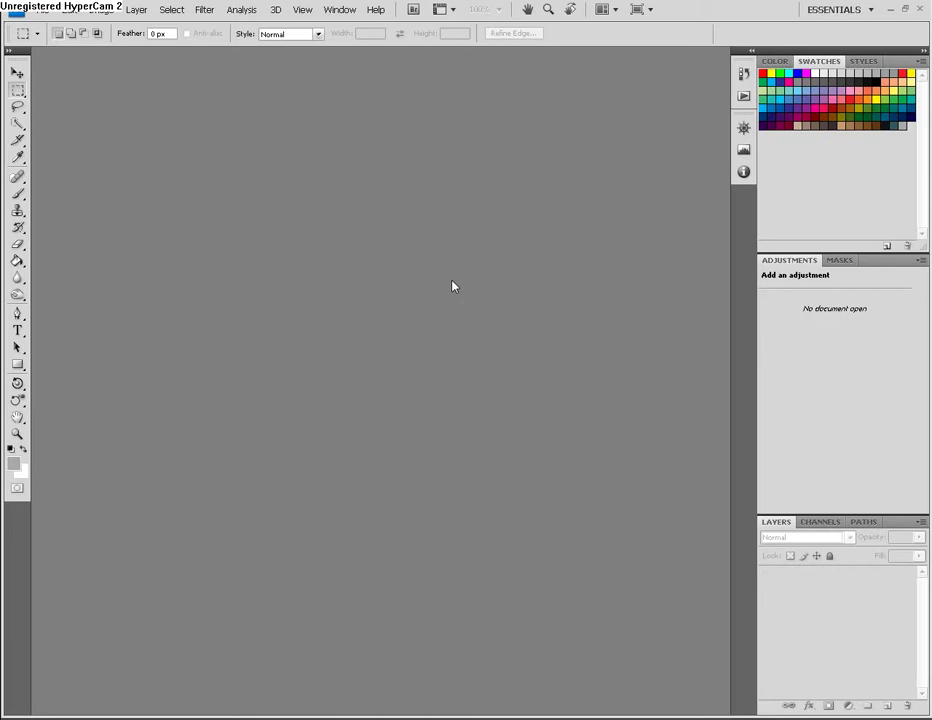
- Create a new 780 × 1000 pixel RGB document named Index with transparent background contents
click(45, 11)
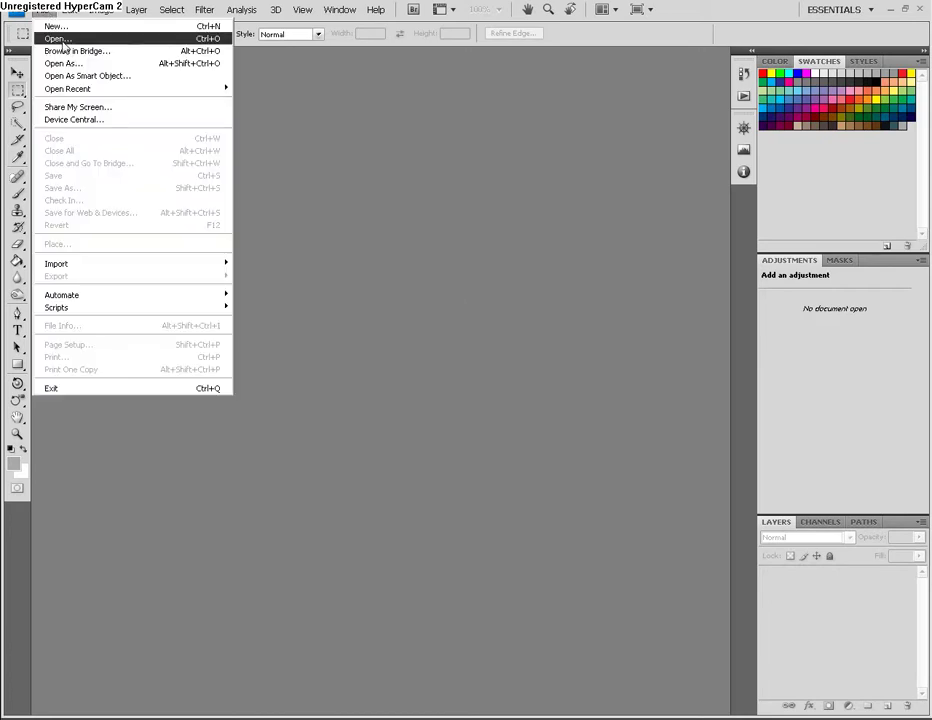
click(56, 26)
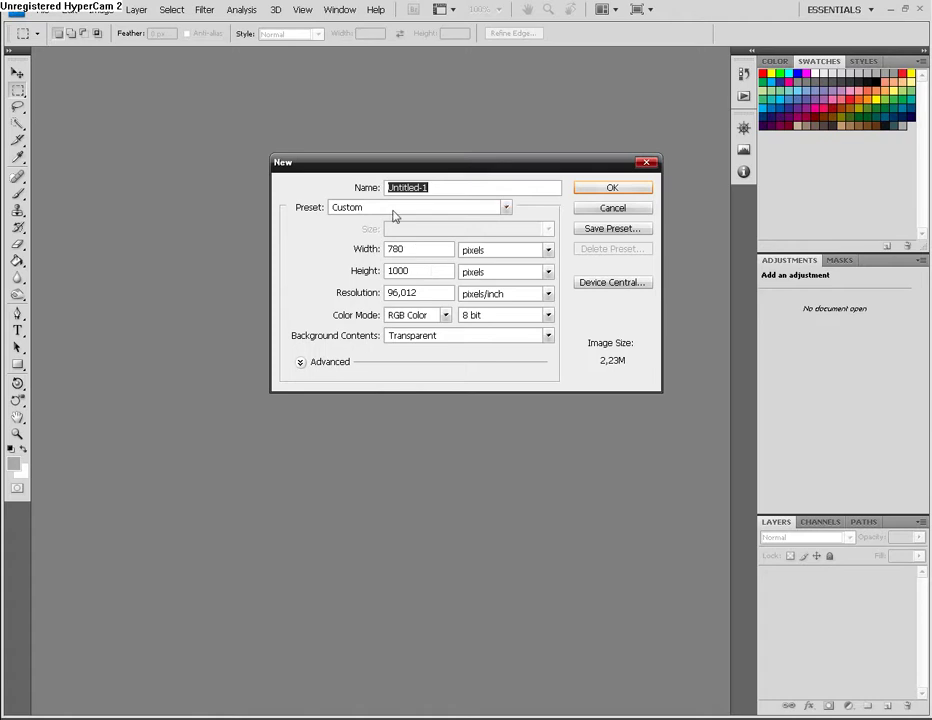
text(He)
text(Index)
double_click(410, 251)
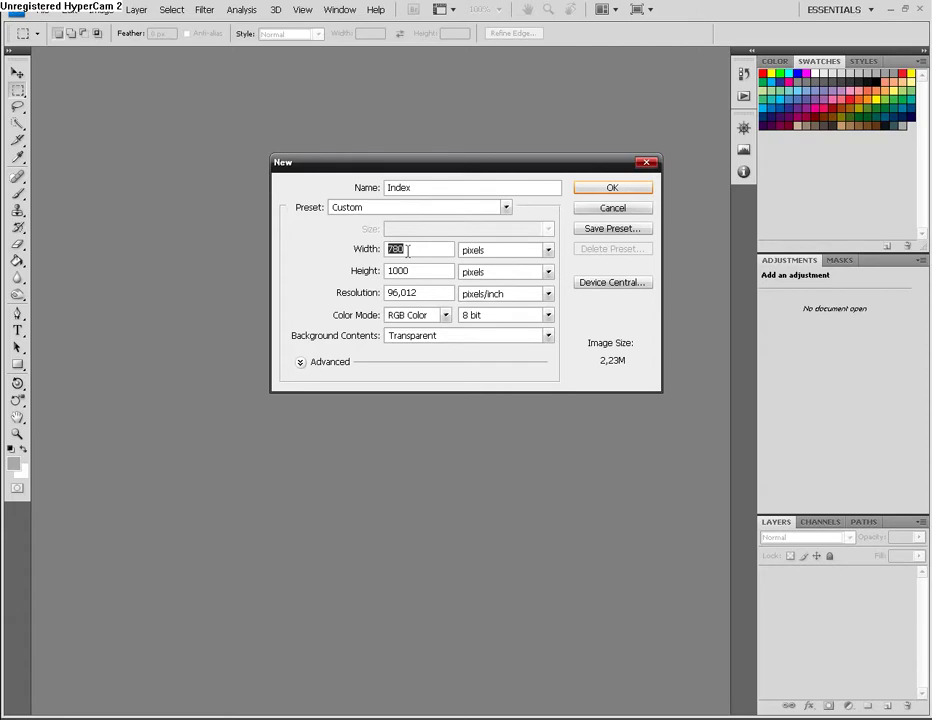
click(608, 188)
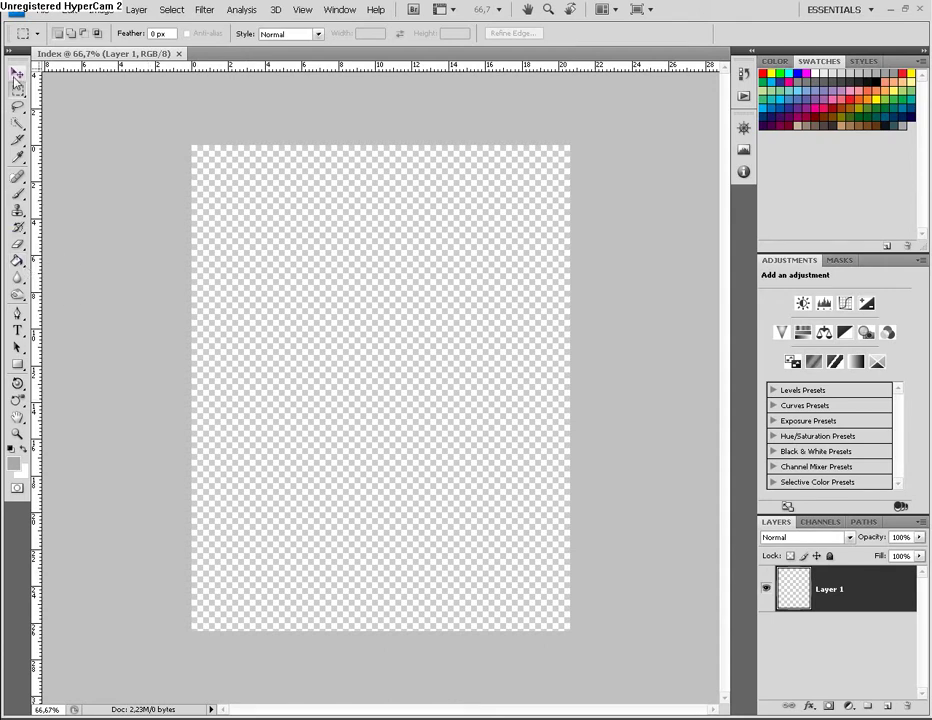
- Switch to the Gradient tool briefly, and return to the Paint Bucket tool
click(18, 262)
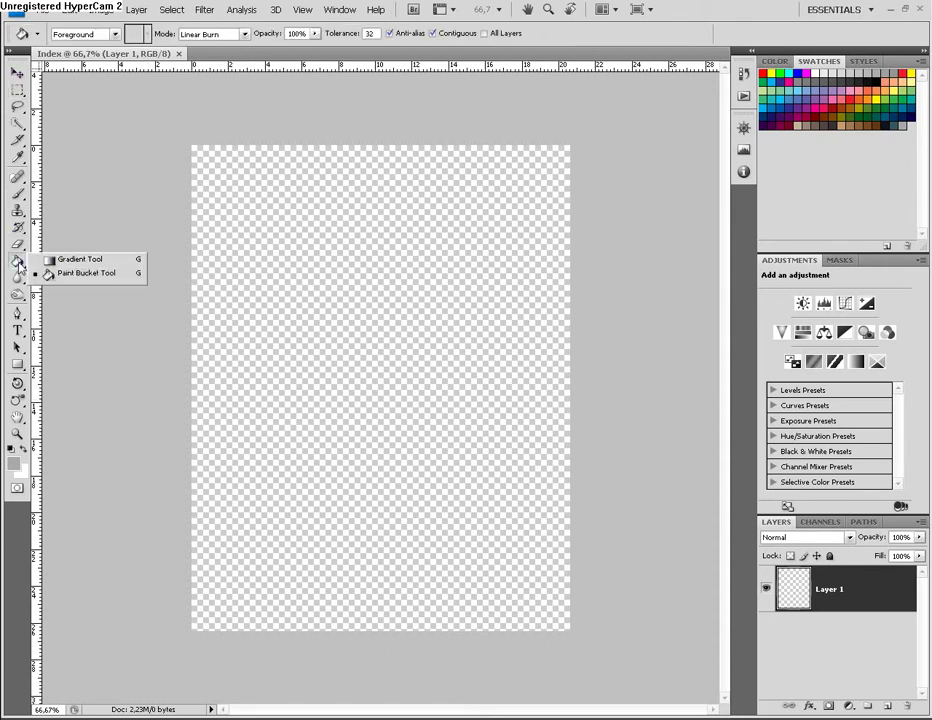
click(62, 259)
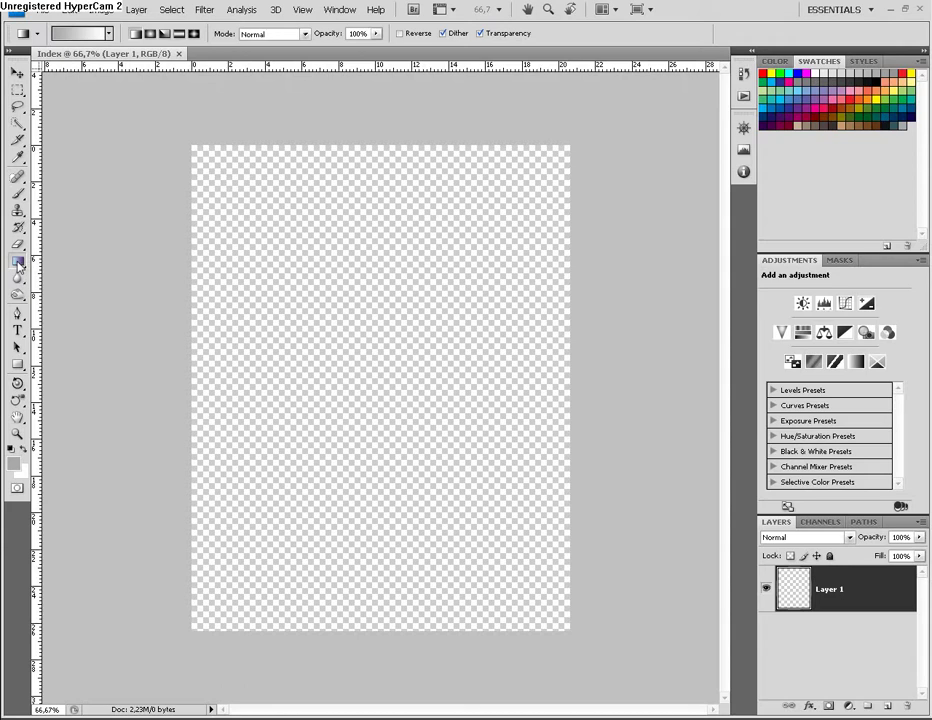
click(17, 264)
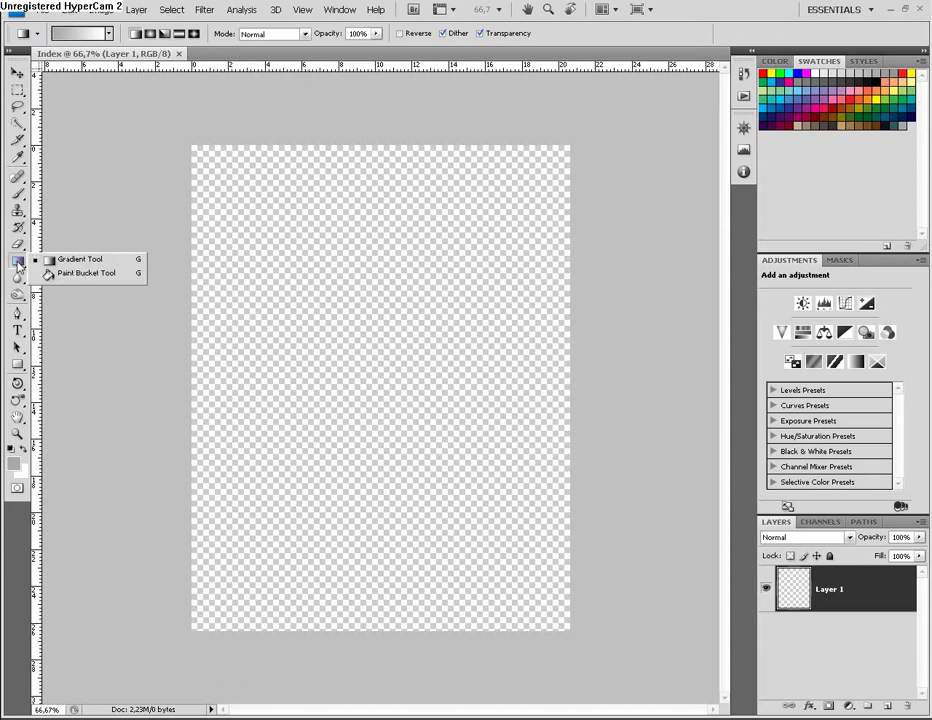
click(110, 276)
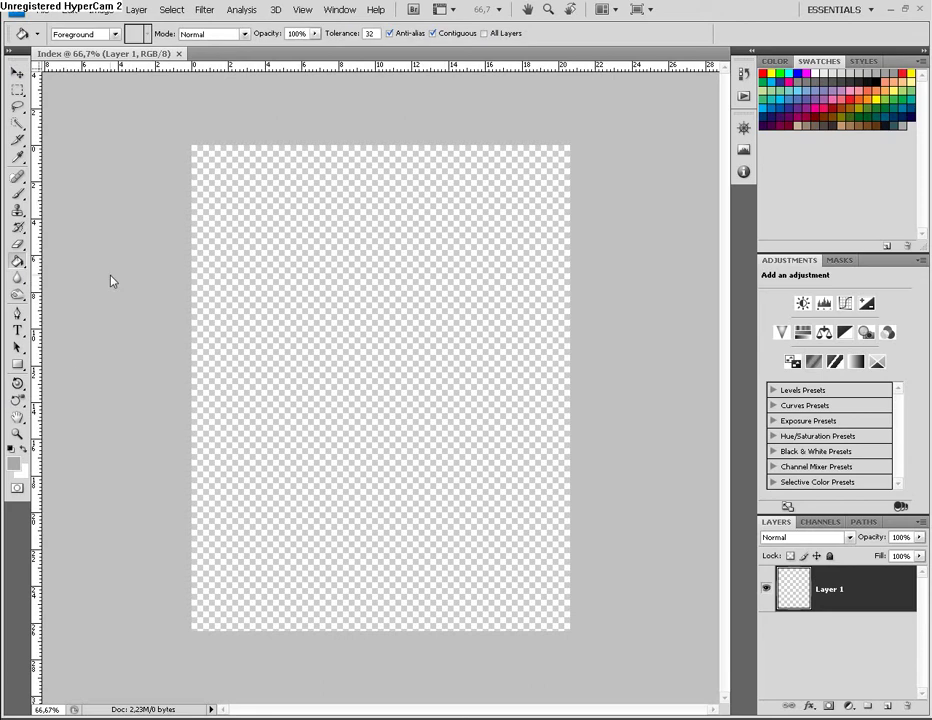
- Set the foreground colour to grey a9a9a9 without saving it as a new swatch
click(25, 452)
click(14, 463)
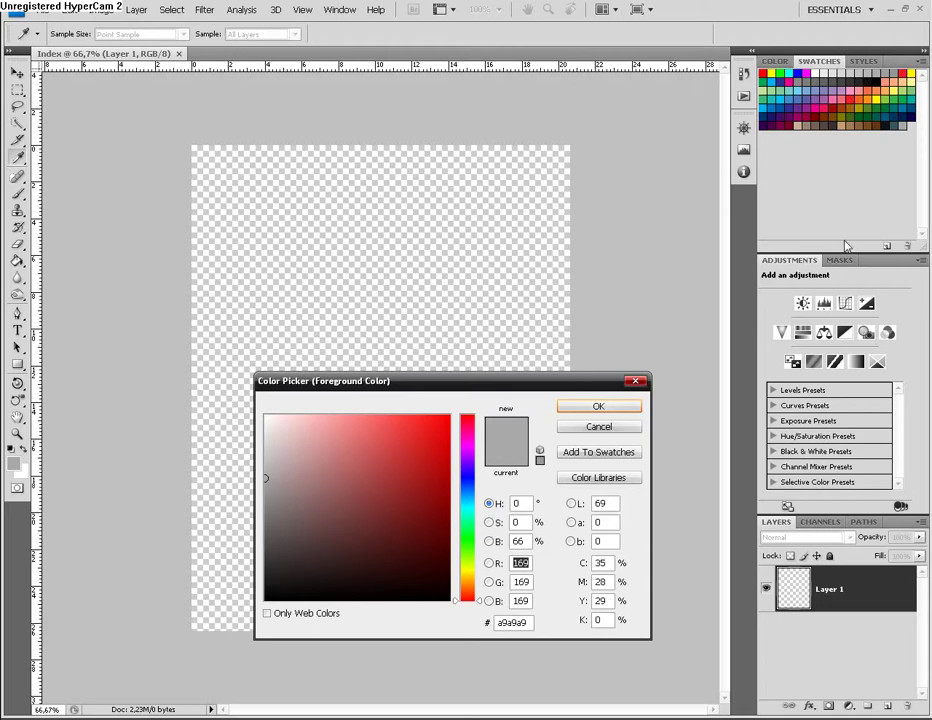
click(896, 130)
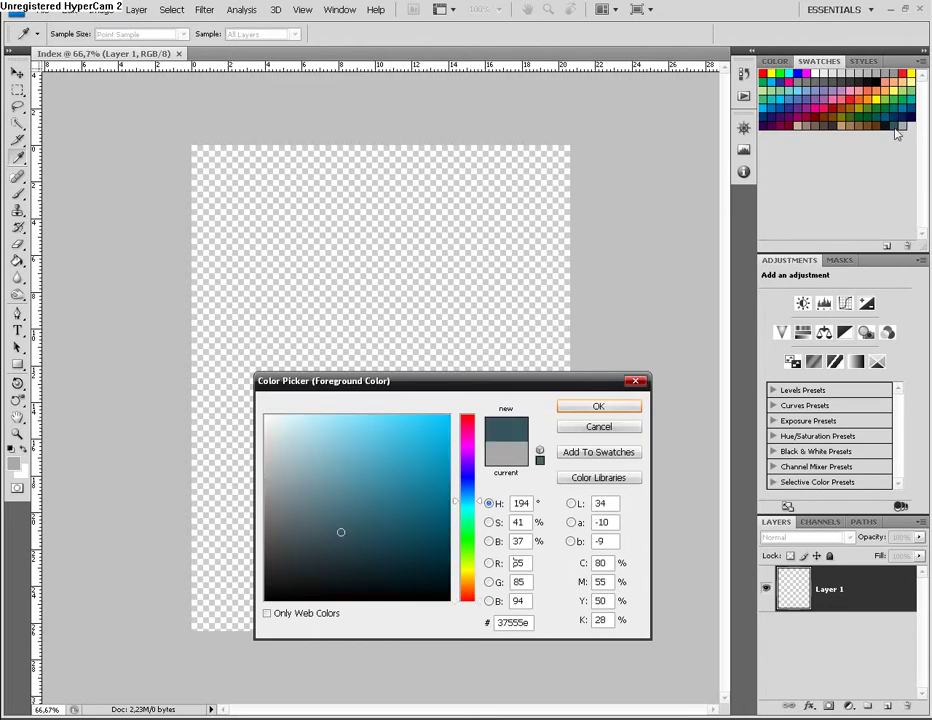
click(906, 128)
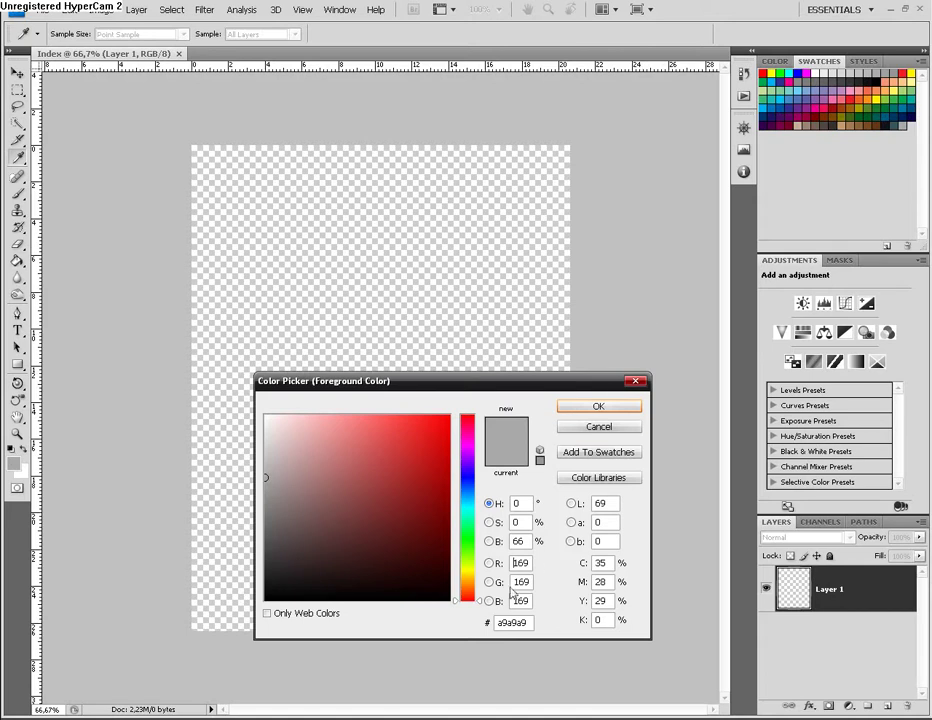
drag(498, 623, 508, 623)
click(518, 623)
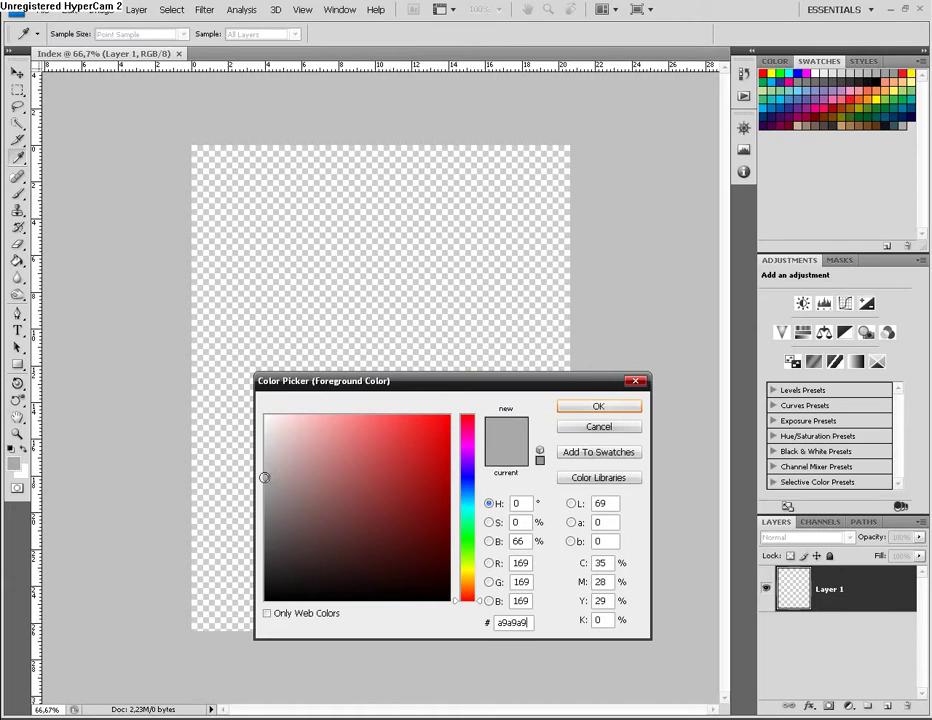
click(599, 452)
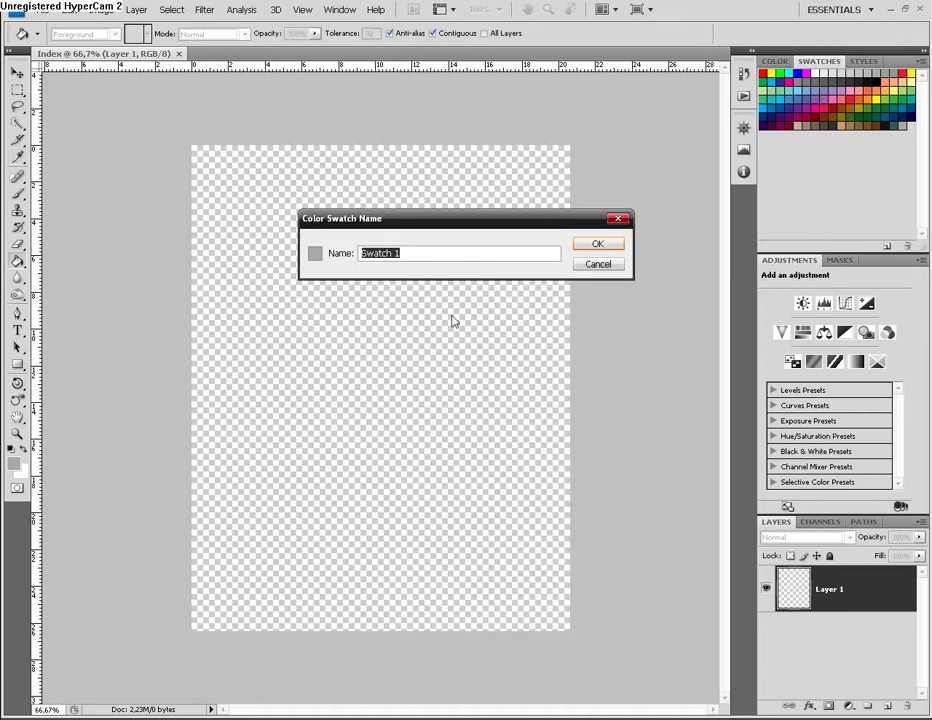
click(596, 266)
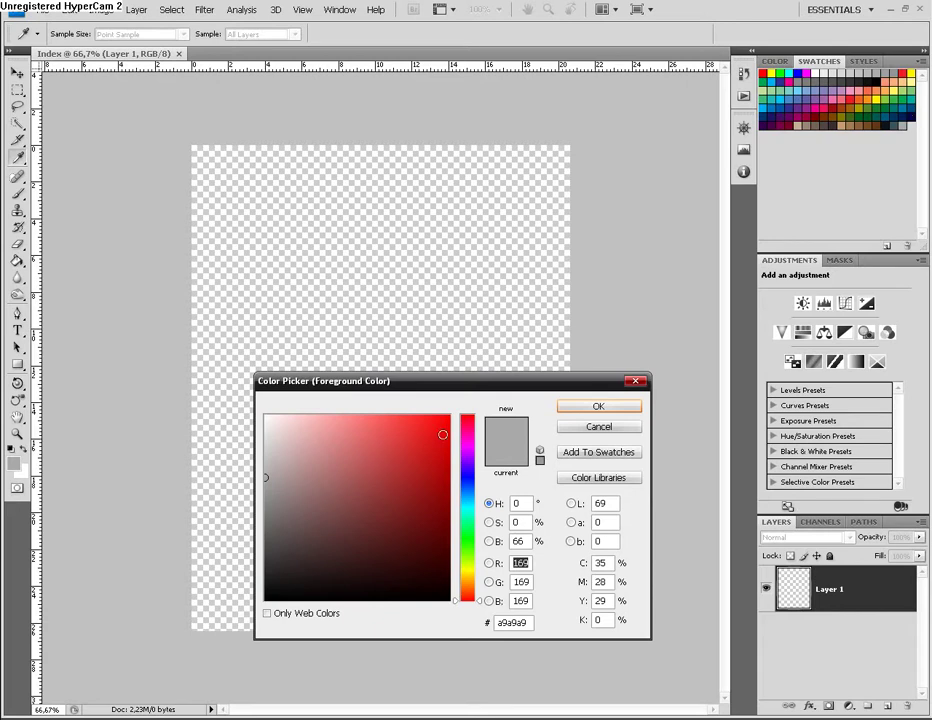
key(Return)
key(g)
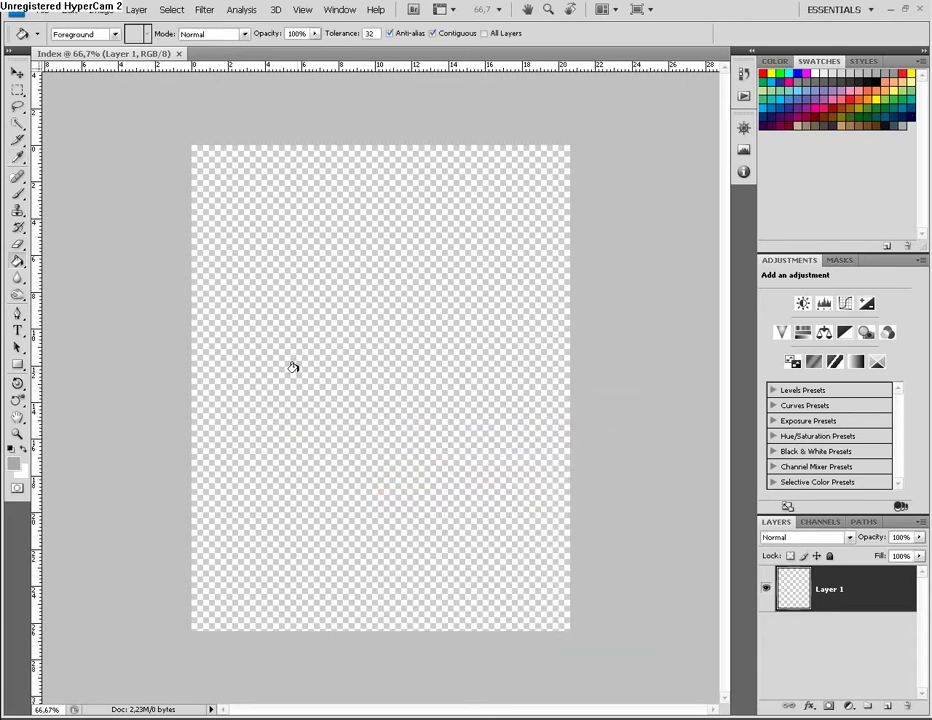
- Fill the empty Layer 1 with the grey foreground colour using the Paint Bucket tool
right_click(17, 261)
click(72, 274)
click(332, 270)
click(332, 270)
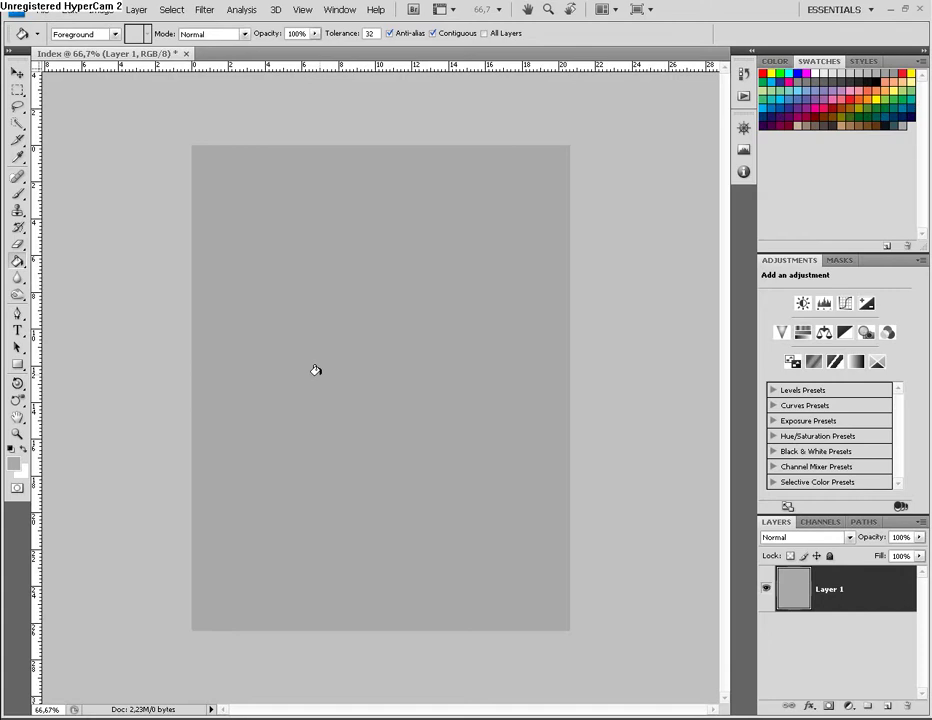
- Fill Layer 1 with white and restore grey as the foreground colour
click(23, 449)
click(302, 370)
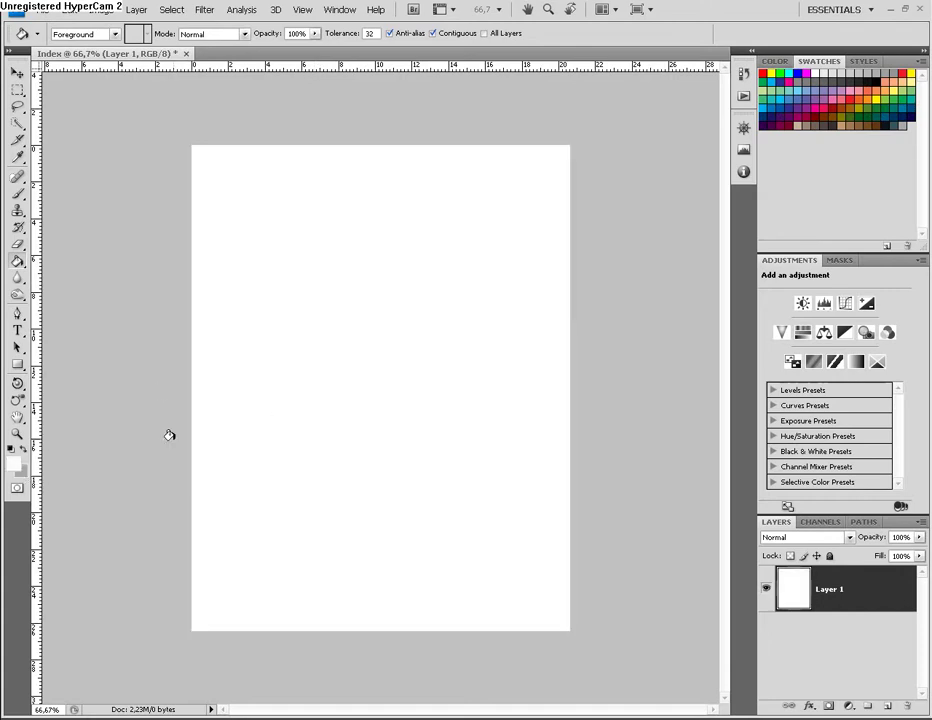
click(23, 449)
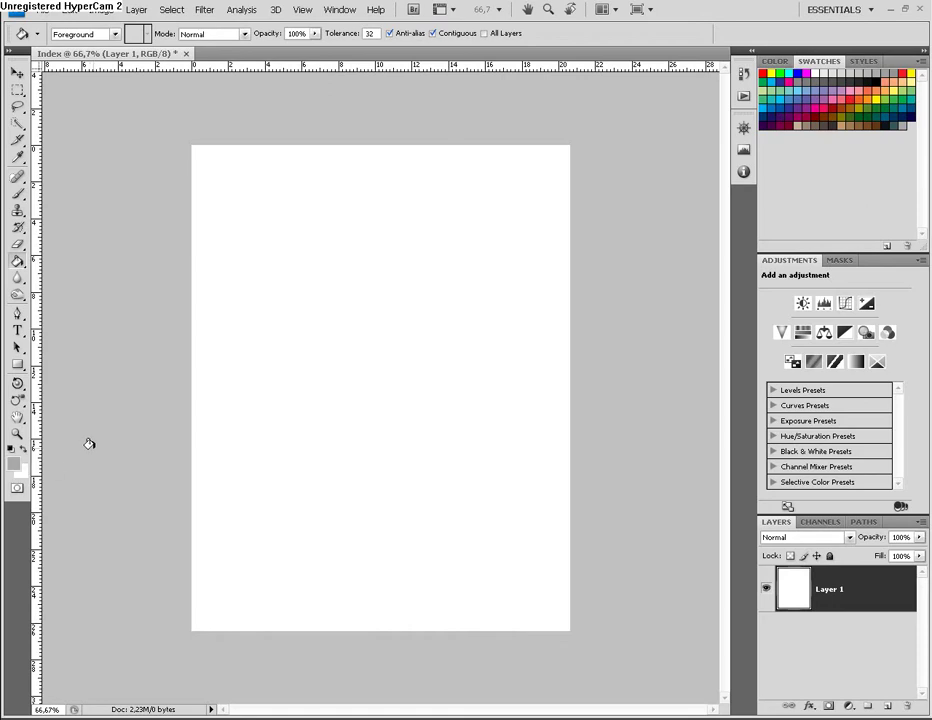
- Select a thin full-width strip along the canvas's upper edge with the Rectangular Marquee tool
click(18, 92)
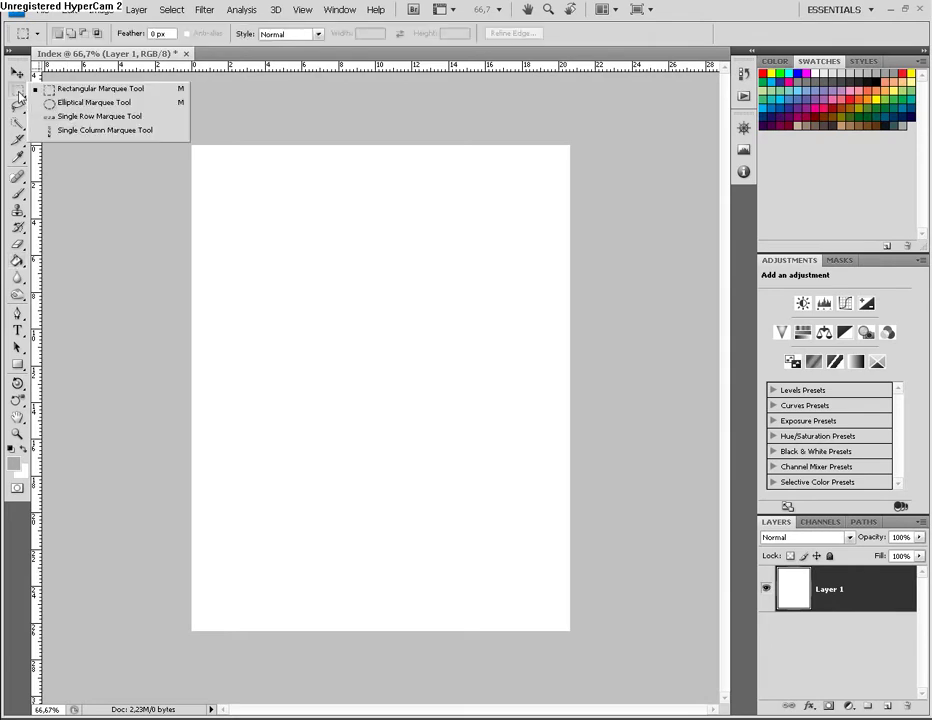
click(19, 95)
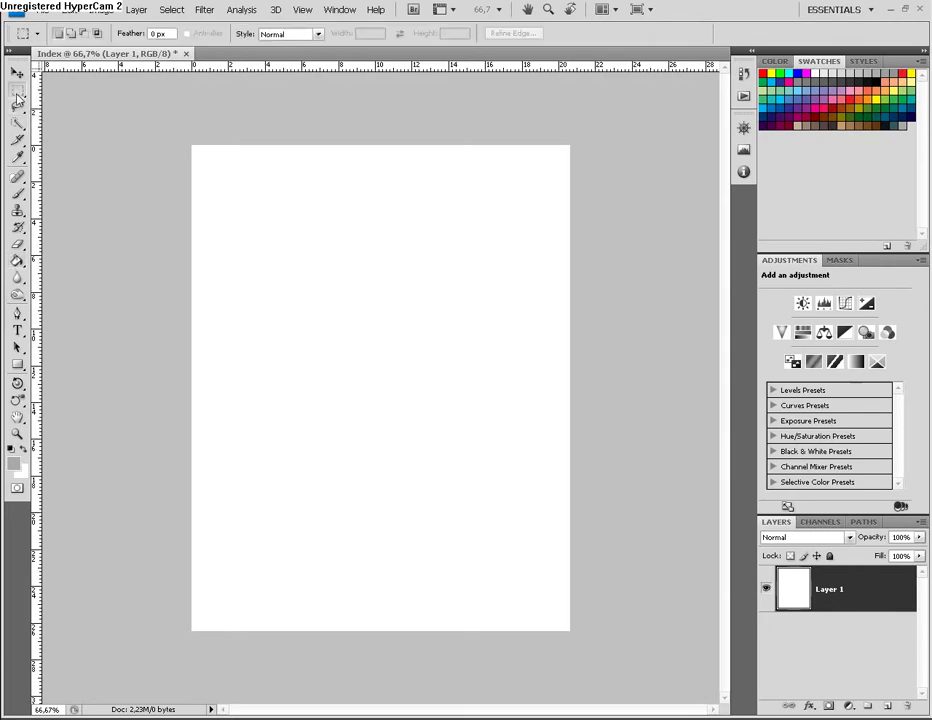
click(16, 94)
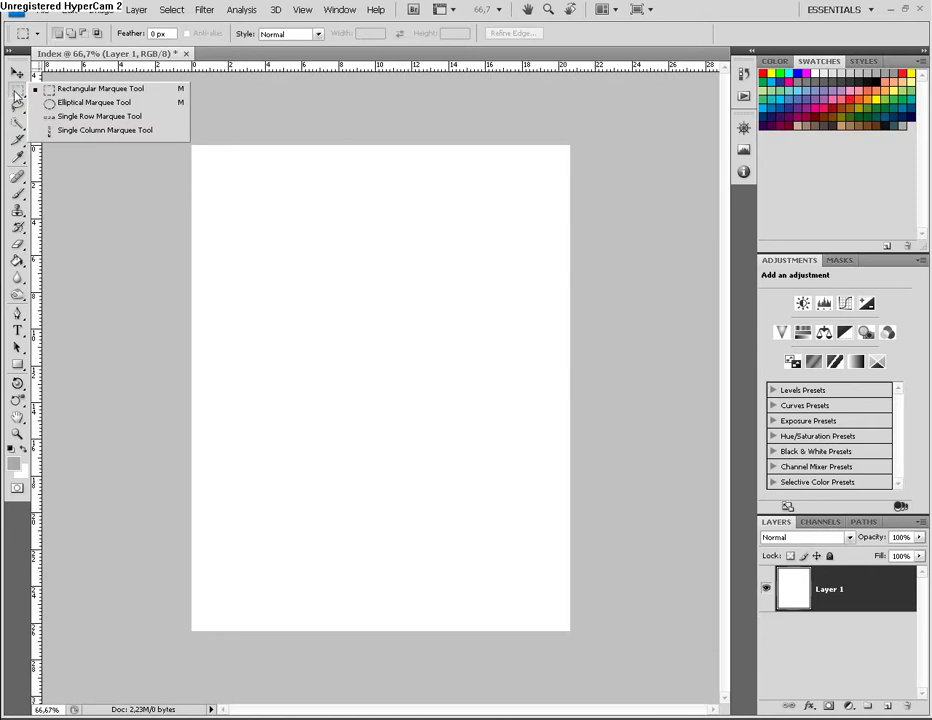
click(96, 94)
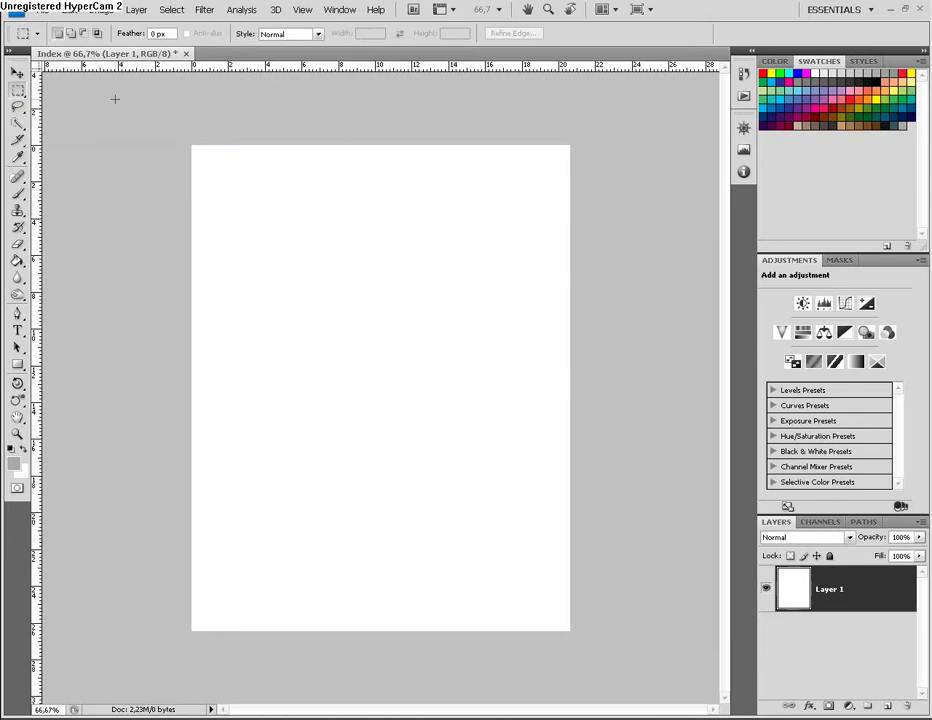
drag(186, 142, 146, 146)
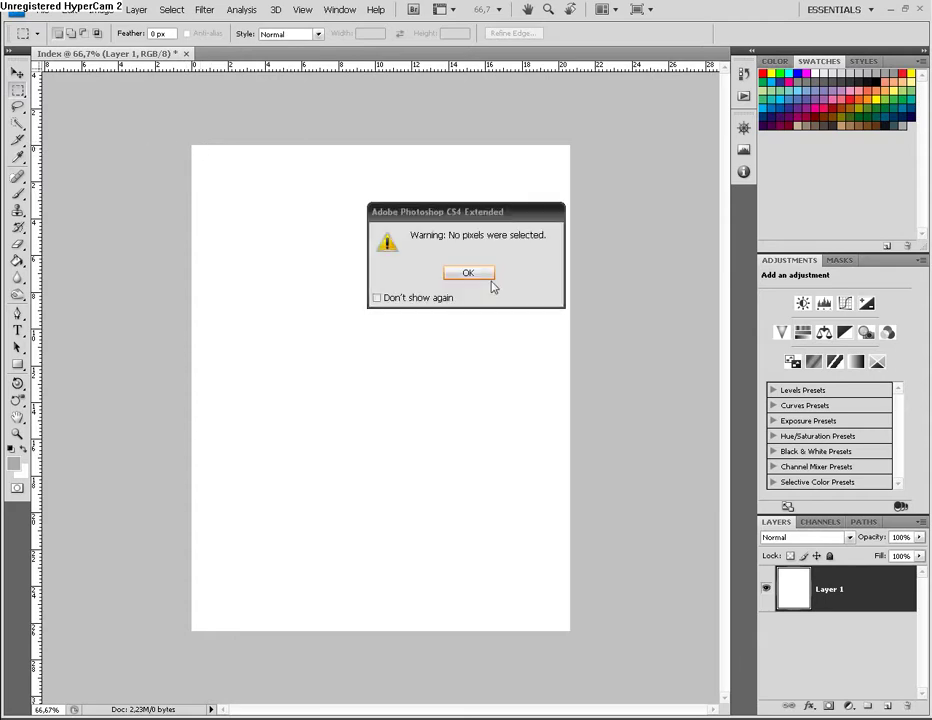
click(488, 276)
click(181, 170)
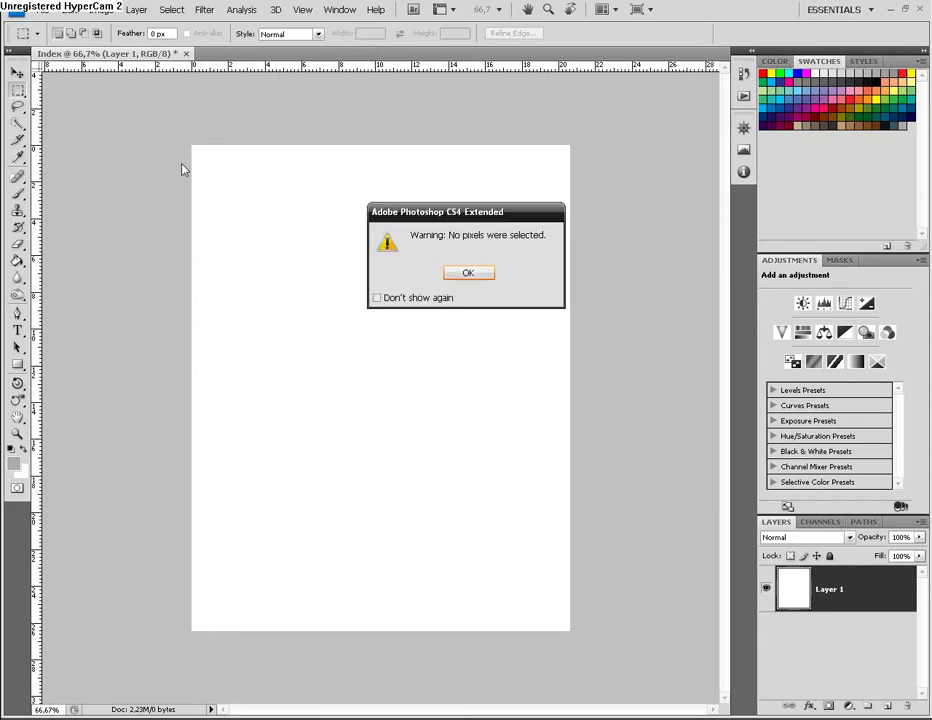
click(470, 273)
drag(186, 140, 579, 159)
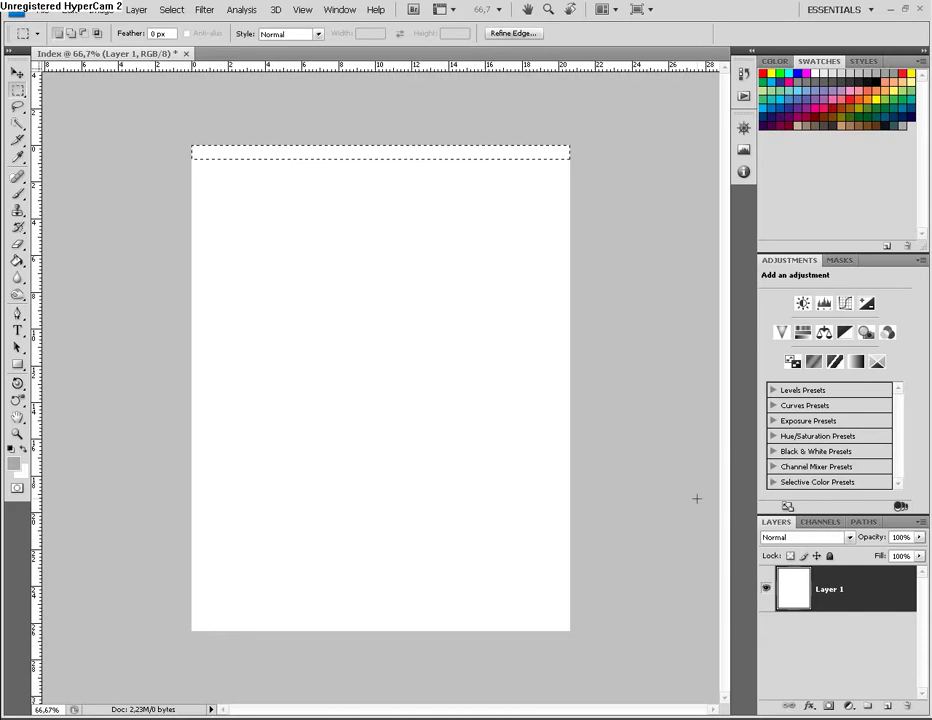
- Copy the selected strip to a new layer and hide Layer 1
right_click(344, 156)
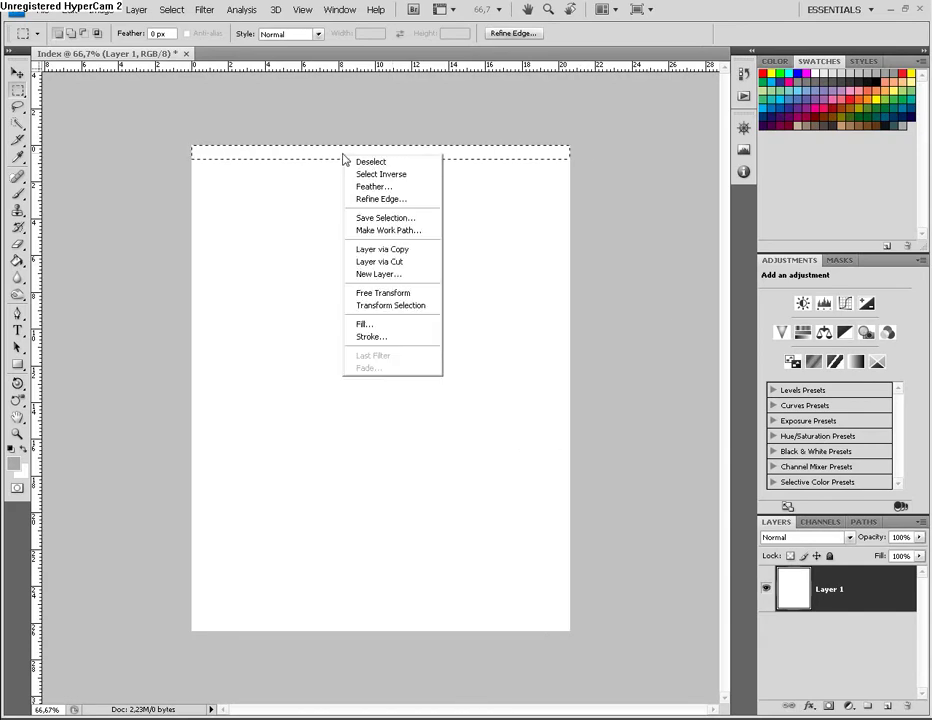
click(418, 249)
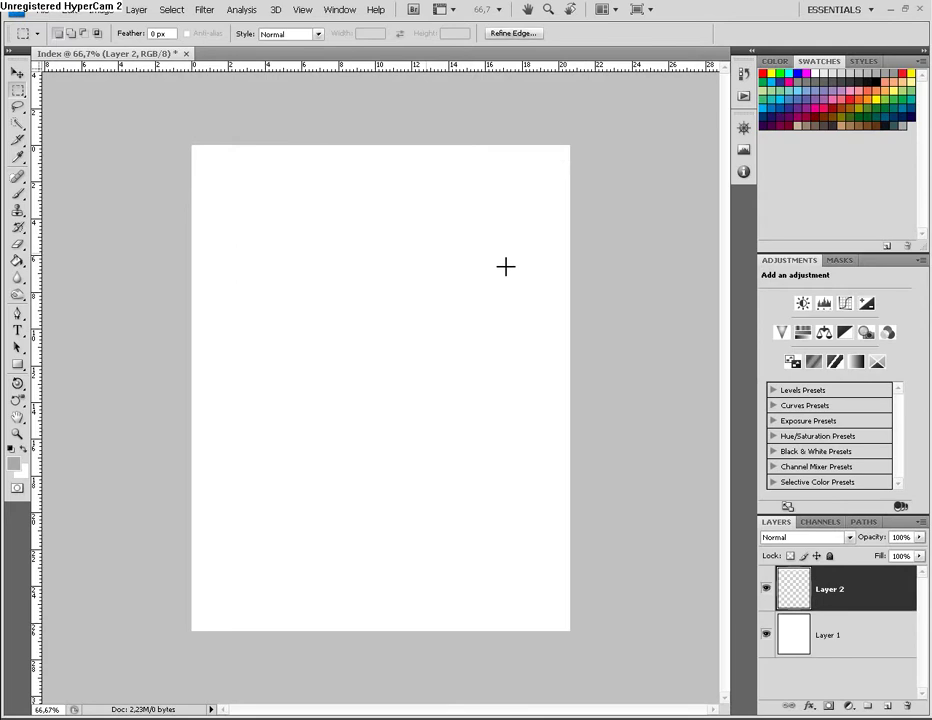
click(767, 638)
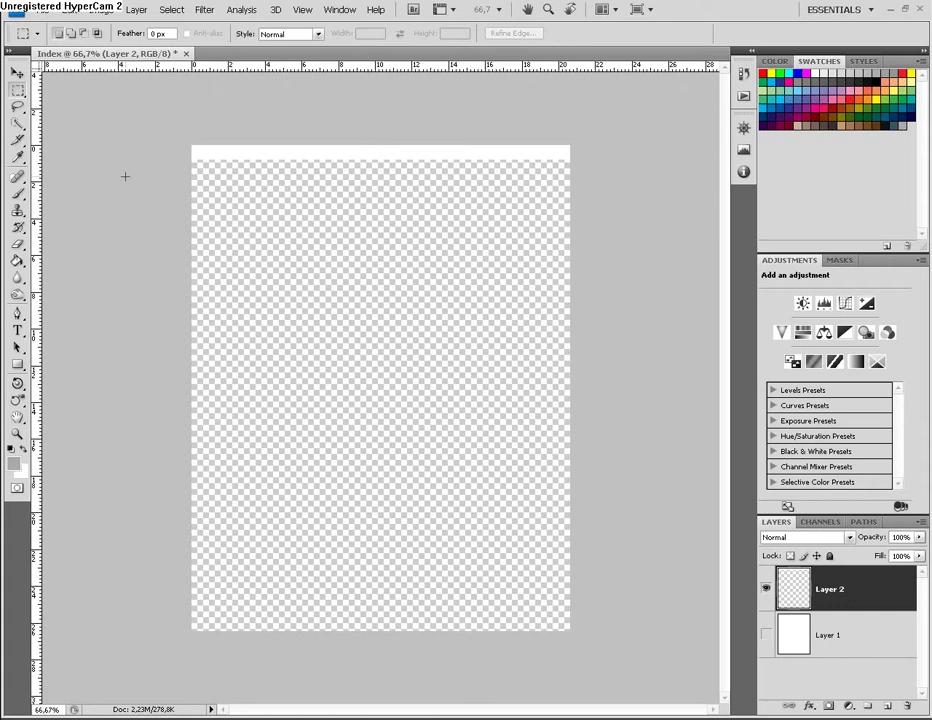
- Fill the strip on Layer 2 with the grey foreground colour and show Layer 1 again
click(18, 260)
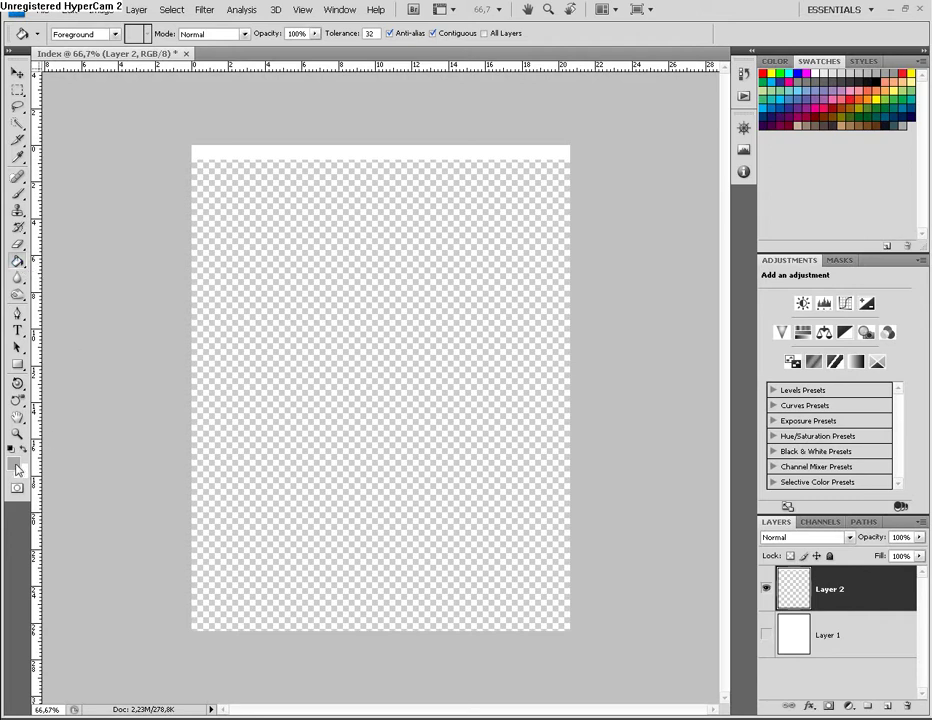
click(265, 153)
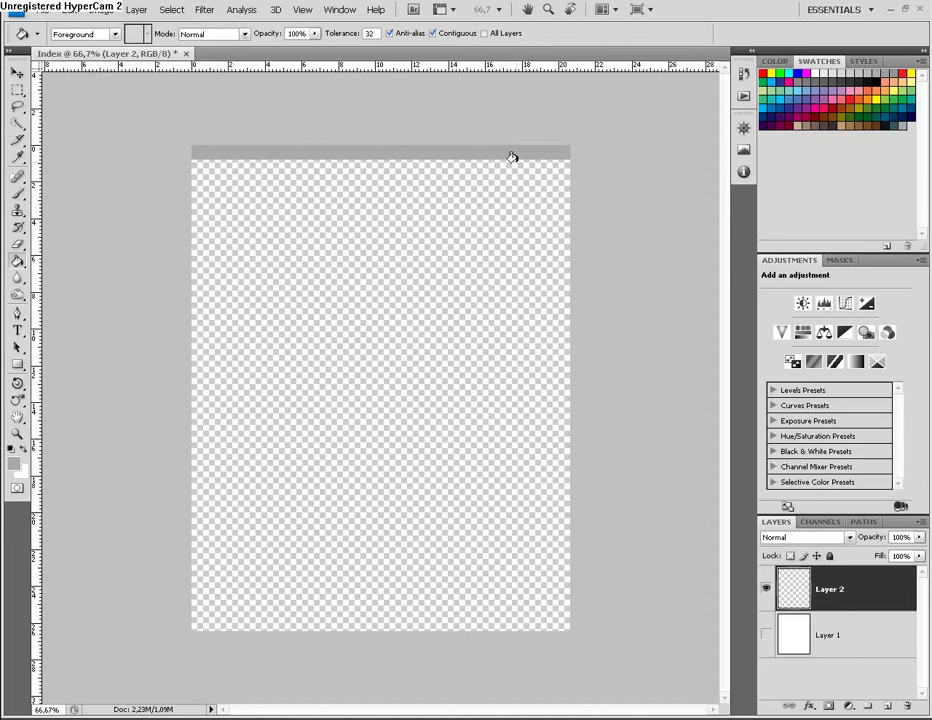
click(766, 634)
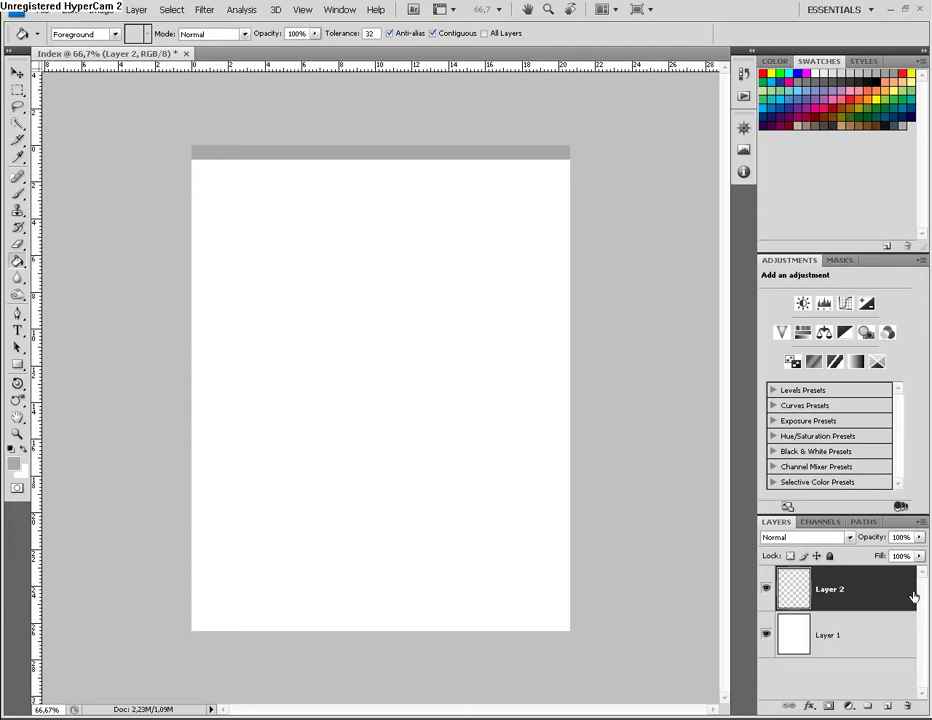
- Make Layer 1 active with the Rectangular Marquee tool, and minimize all windows to reach the desktop
click(828, 632)
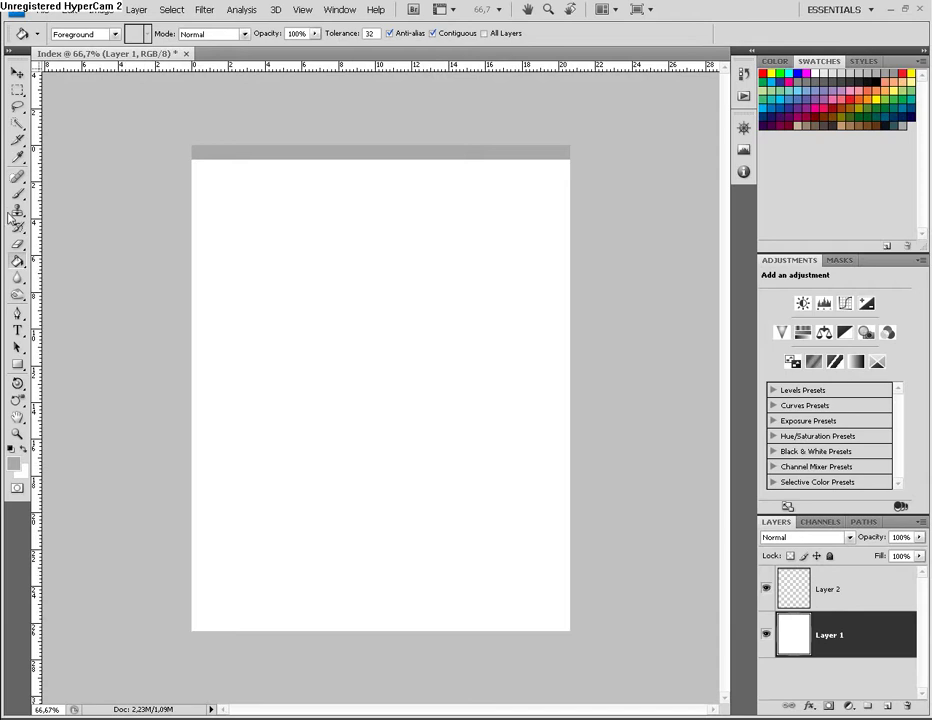
click(17, 89)
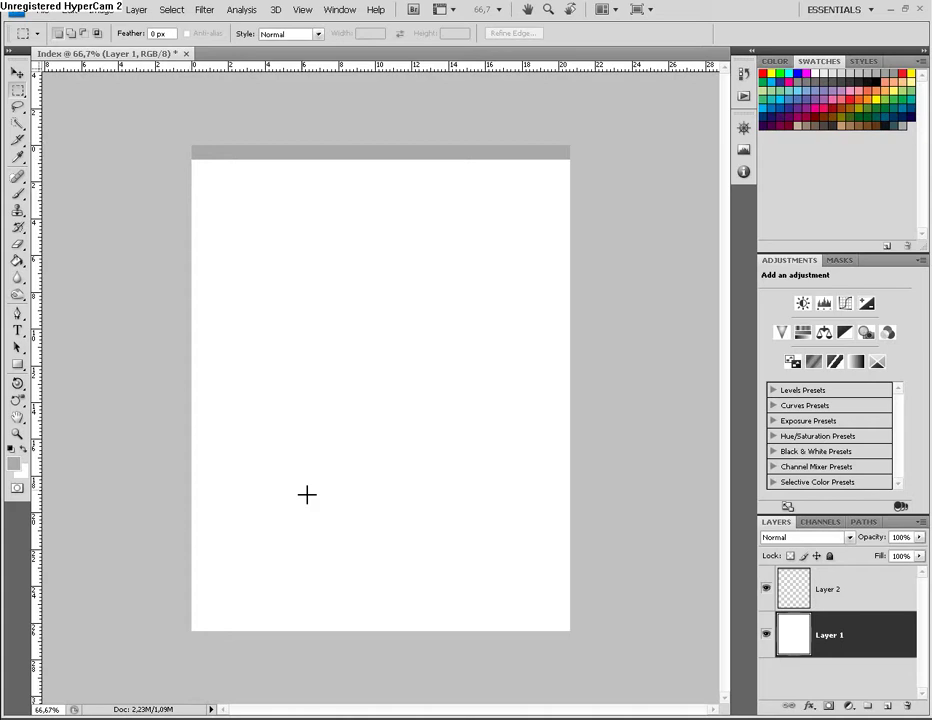
click(125, 718)
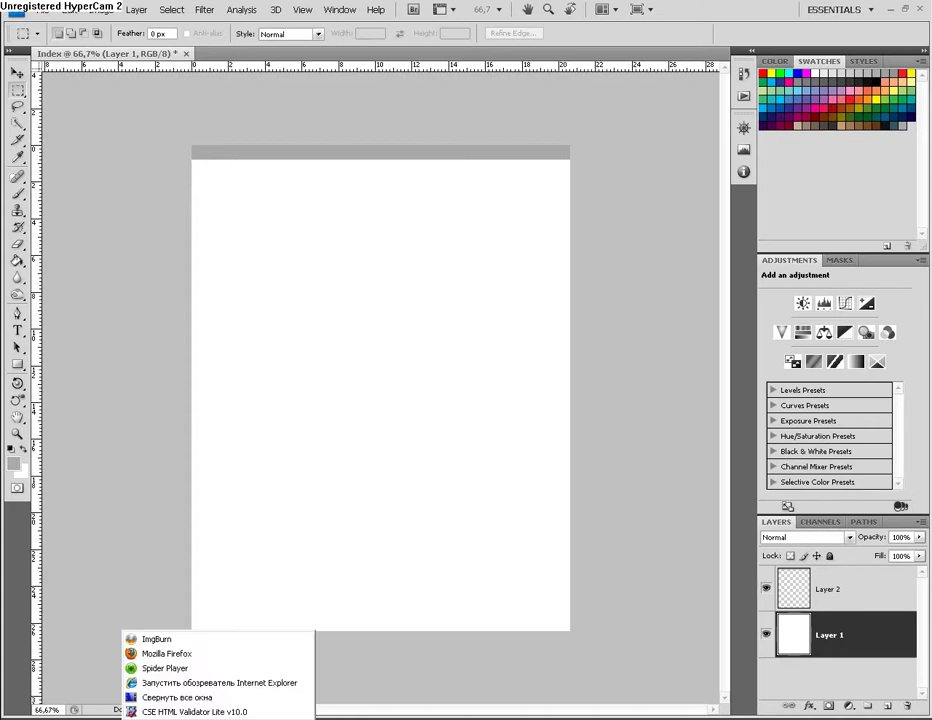
click(151, 698)
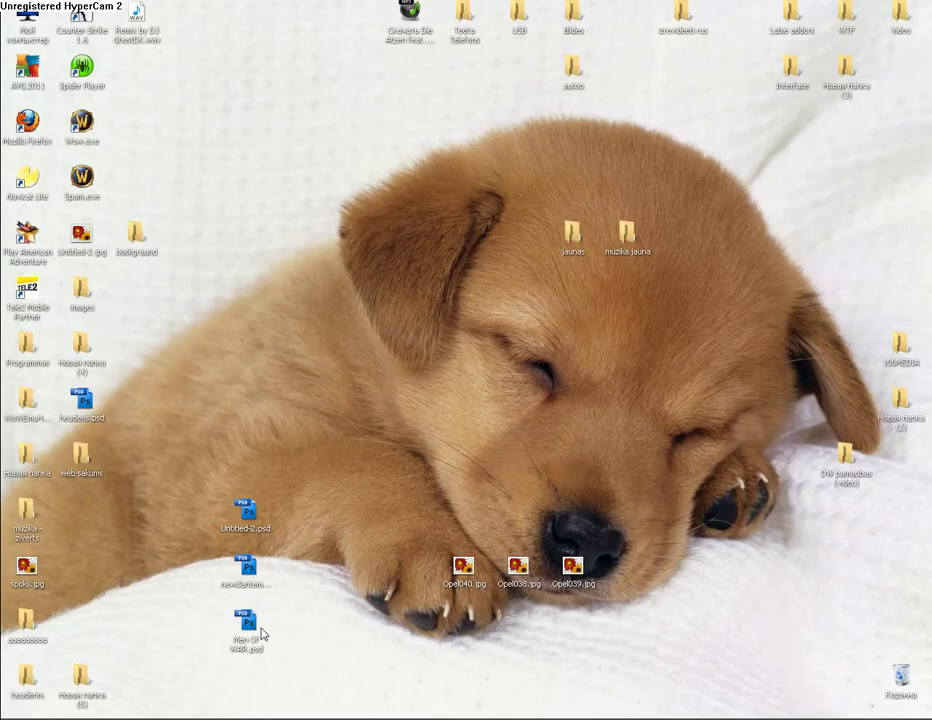
- Open wallpaper.jpeg from the headerim desktop folder in Photoshop
double_click(28, 688)
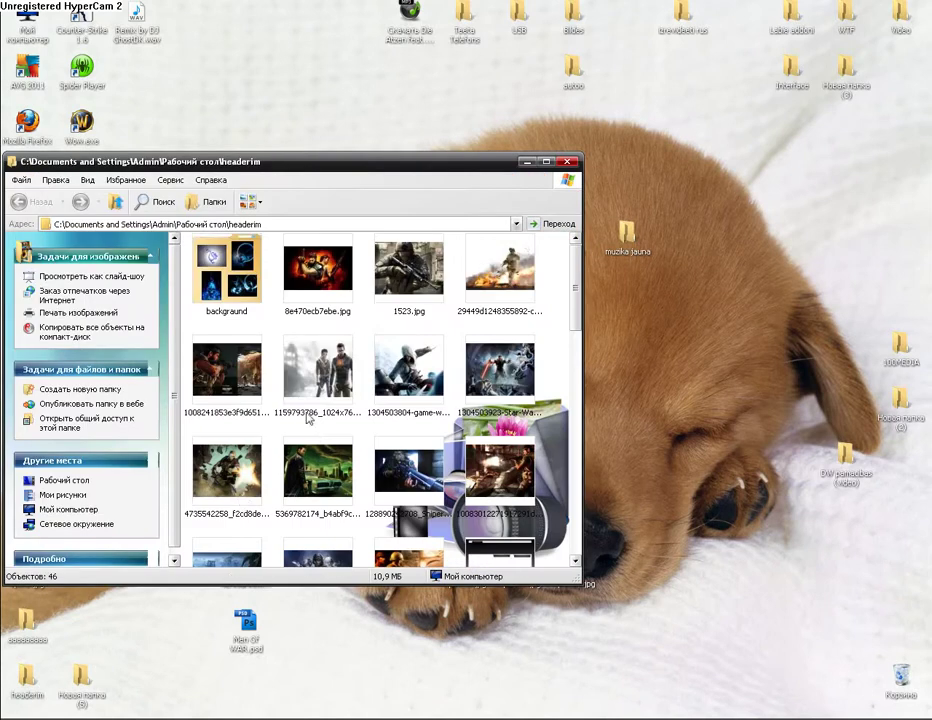
scroll(300, 370, down, 3)
scroll(322, 396, down, 5)
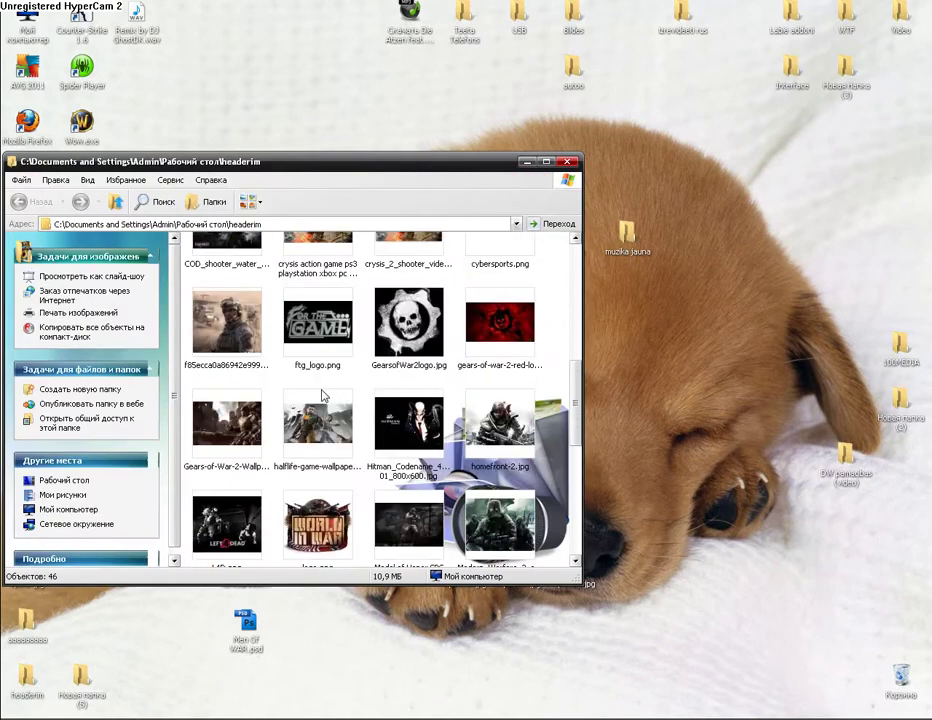
scroll(321, 394, down, 3)
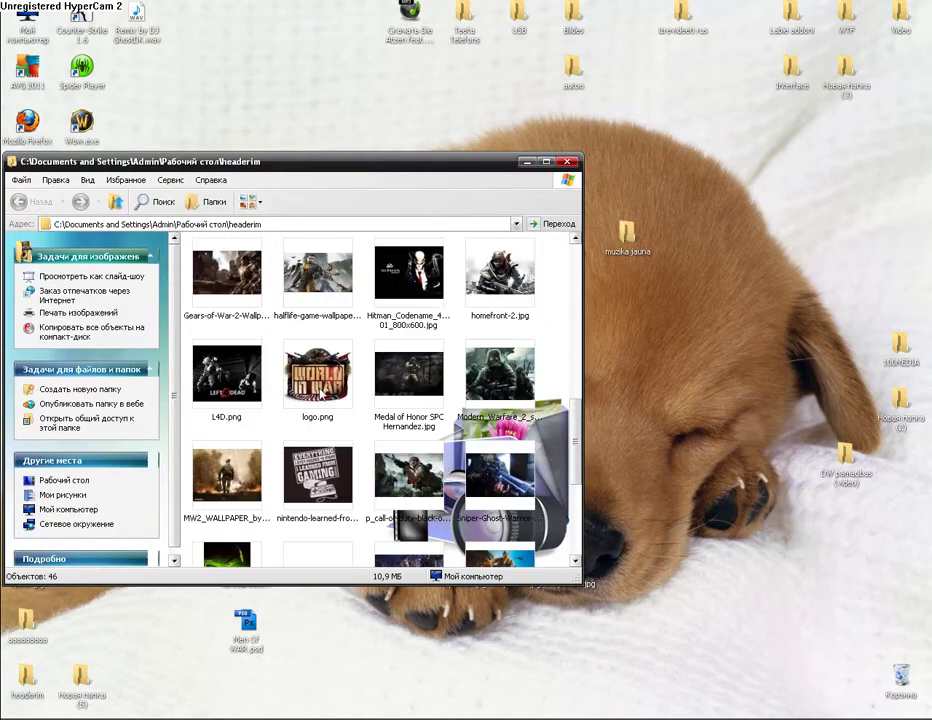
scroll(320, 394, down, 5)
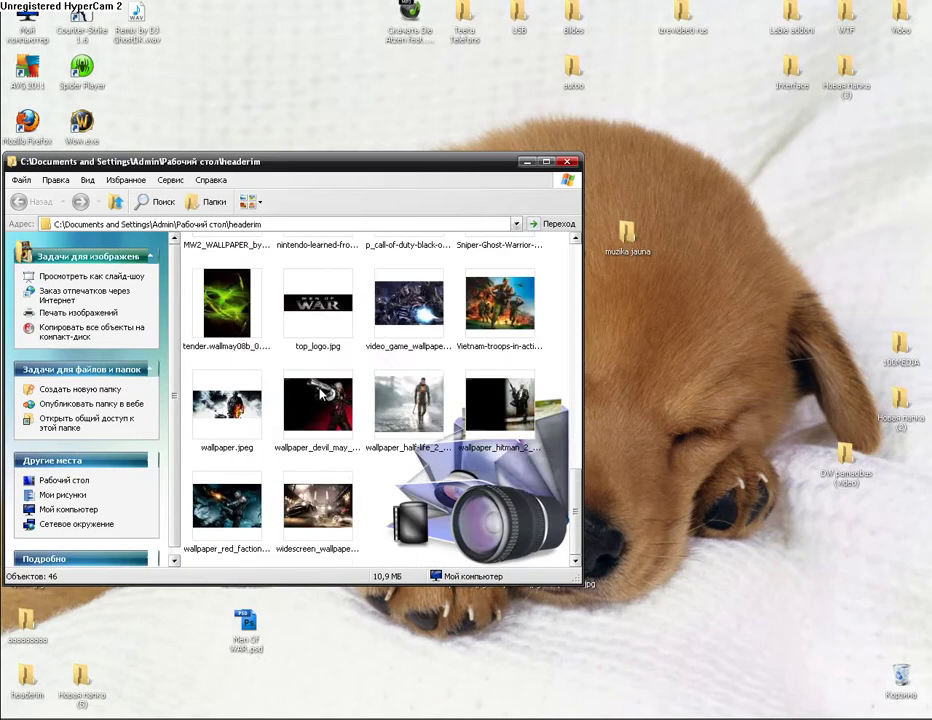
scroll(254, 391, up, 4)
scroll(233, 408, up, 3)
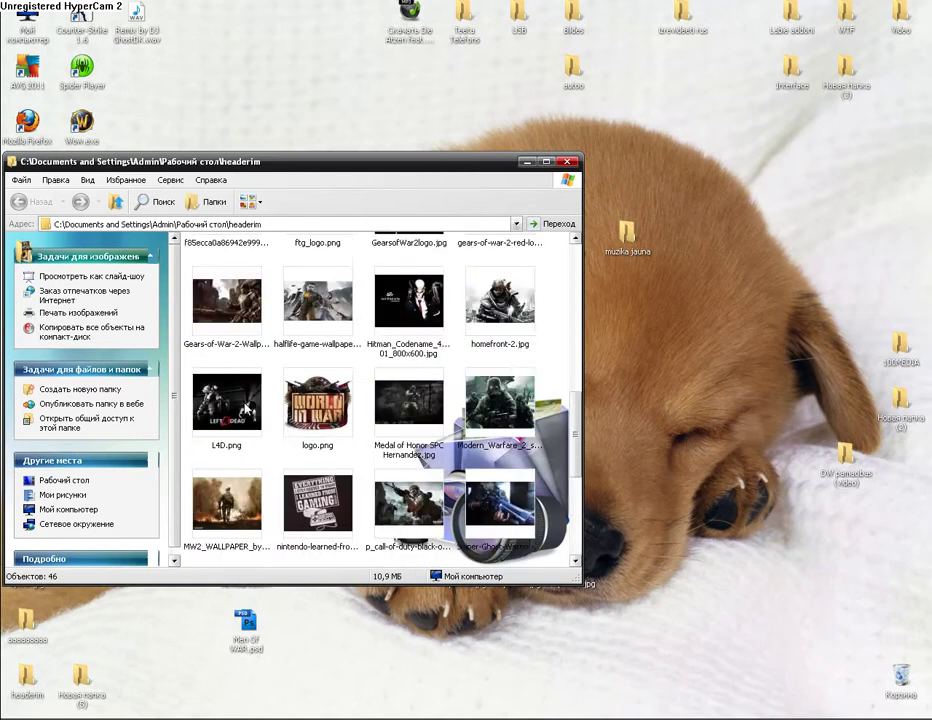
scroll(250, 407, down, 7)
click(245, 405)
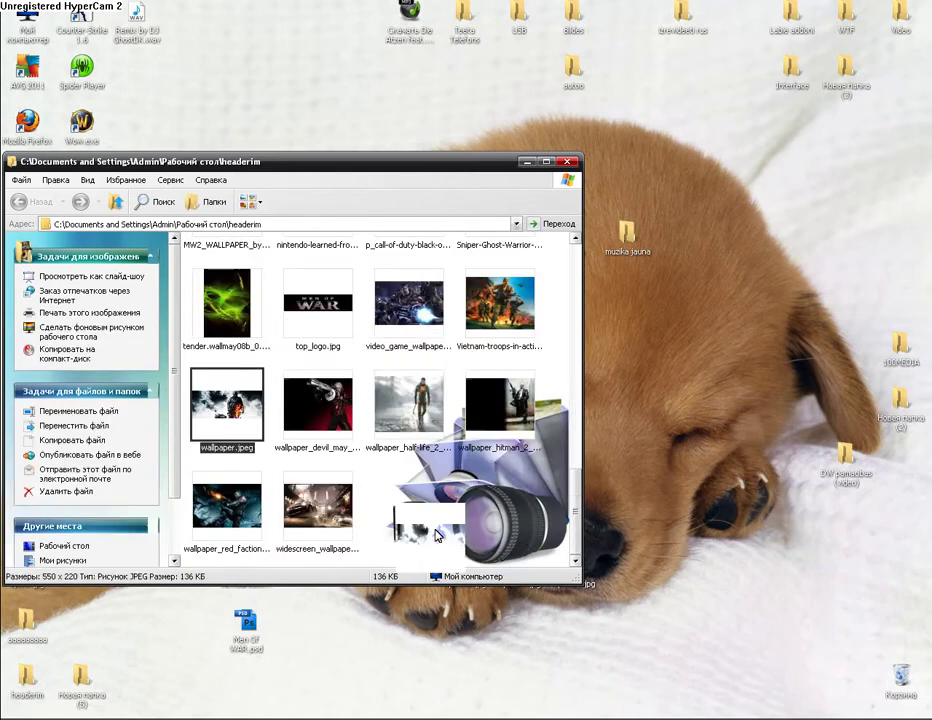
click(322, 712)
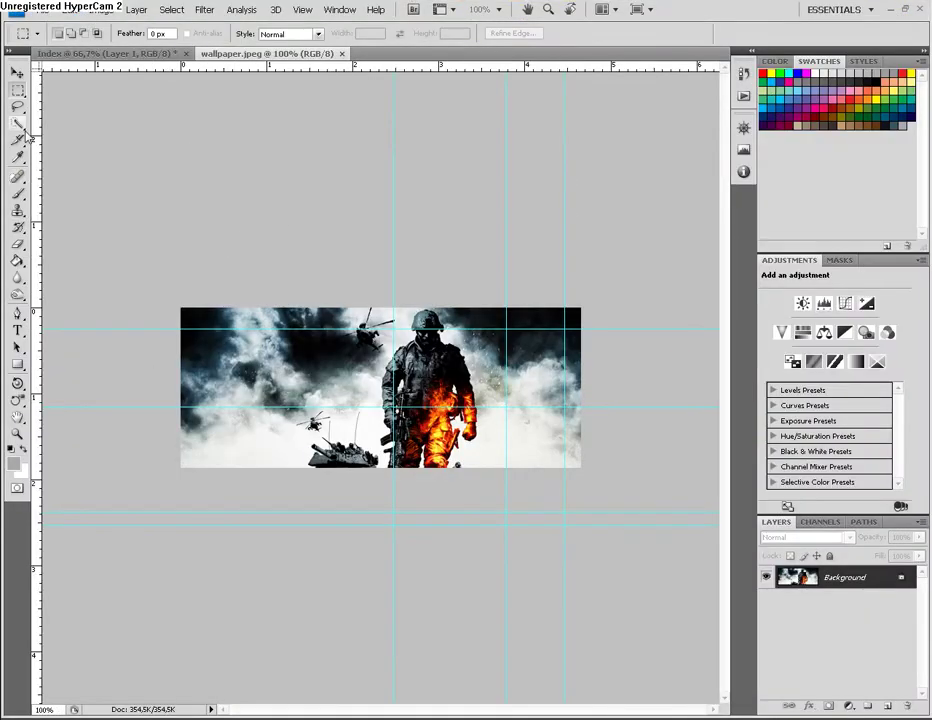
- Resize the wallpaper.jpeg image to 780 pixels wide and 200 pixels high
click(20, 91)
click(40, 10)
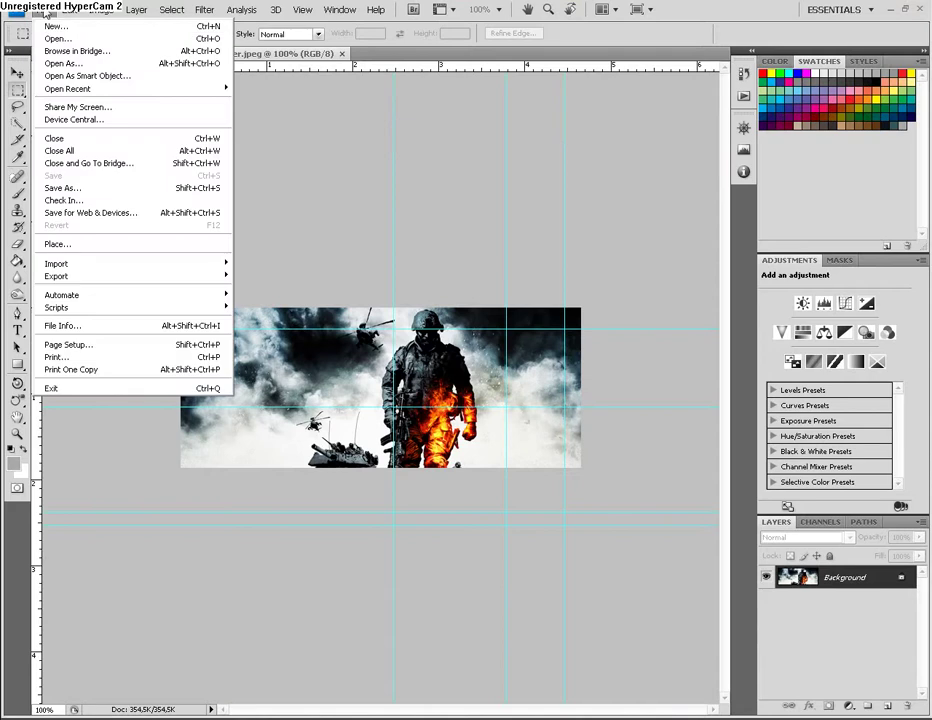
mouse_move(112, 17)
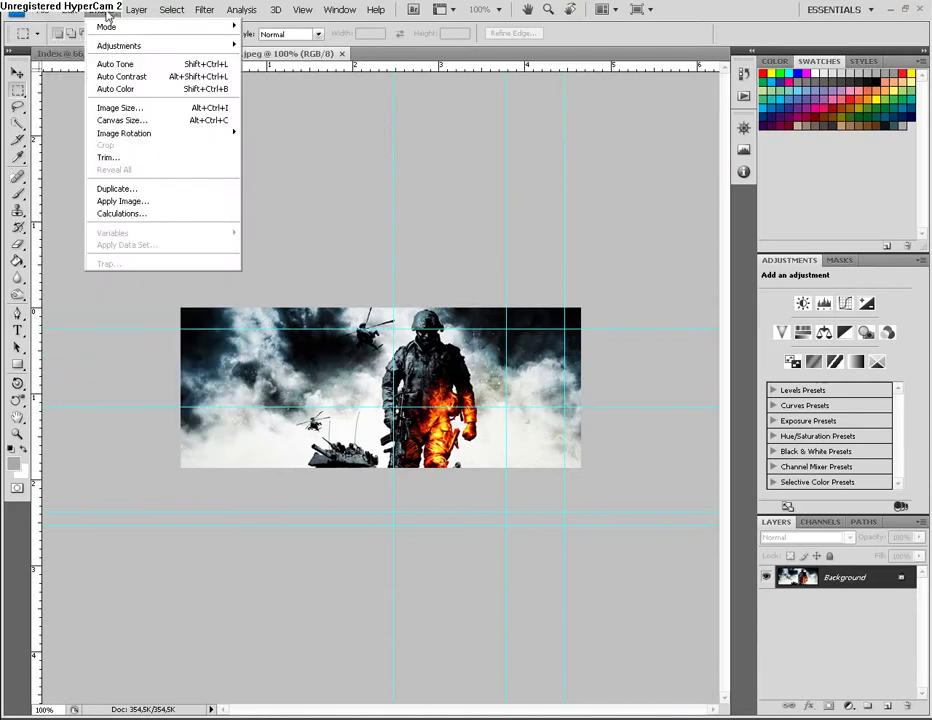
click(120, 107)
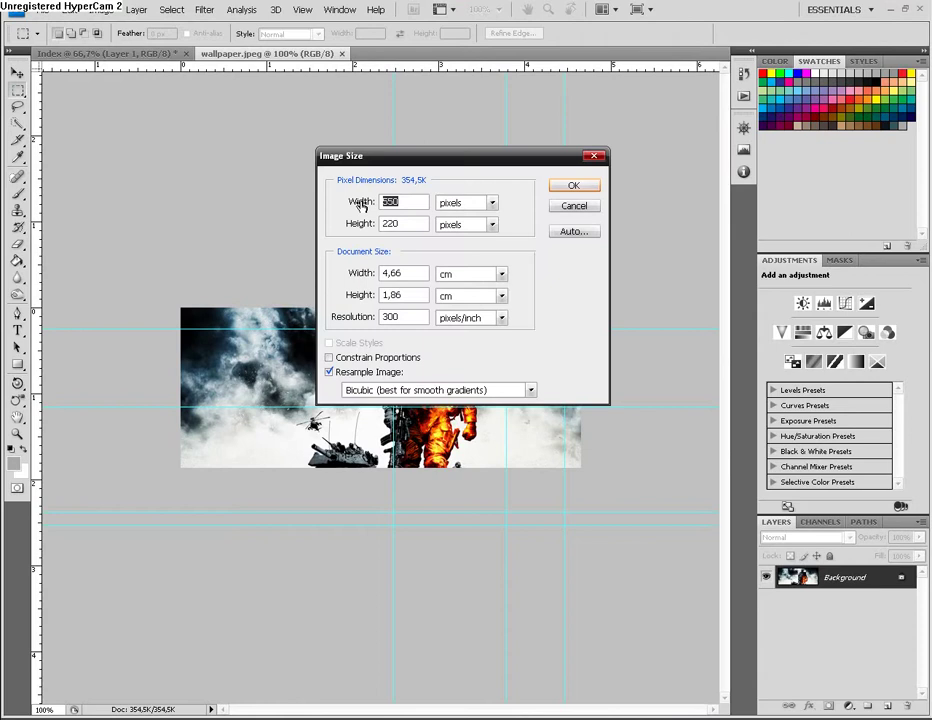
text(78)
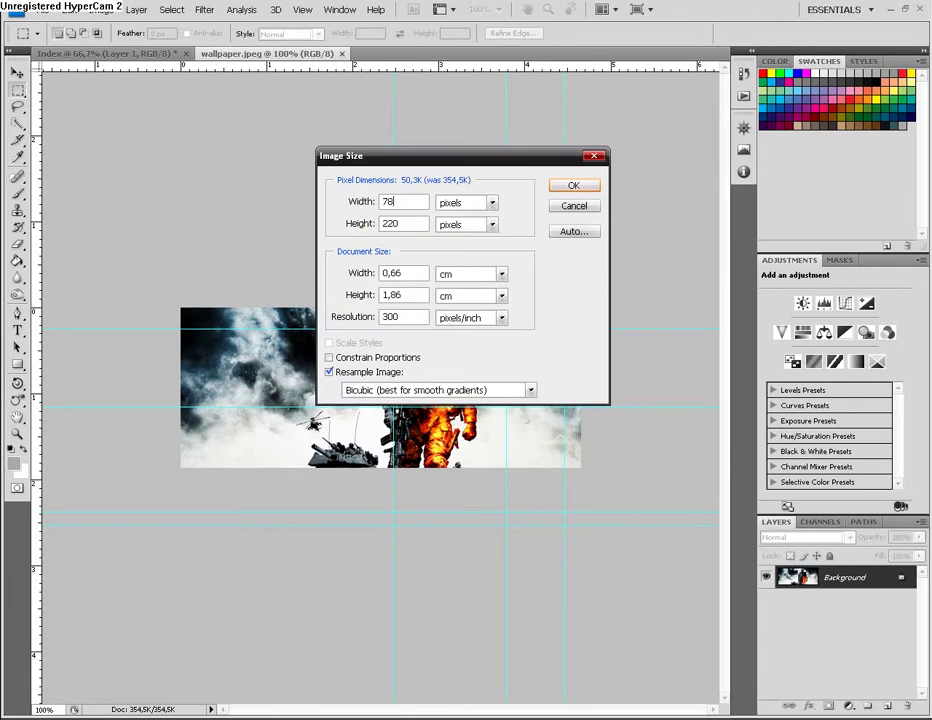
text(0)
click(364, 225)
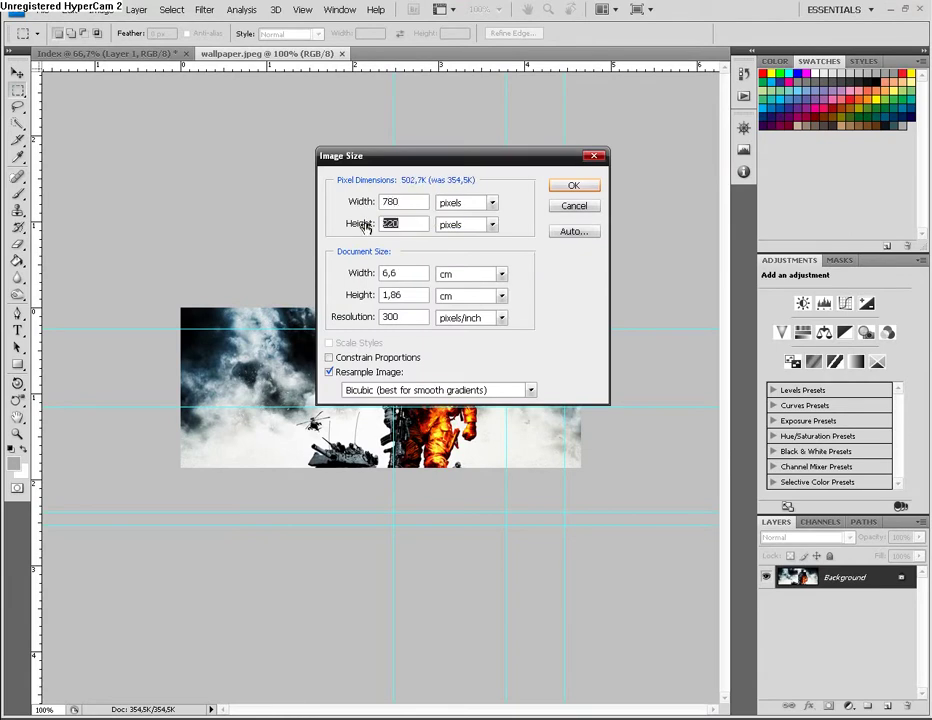
text(200)
click(573, 186)
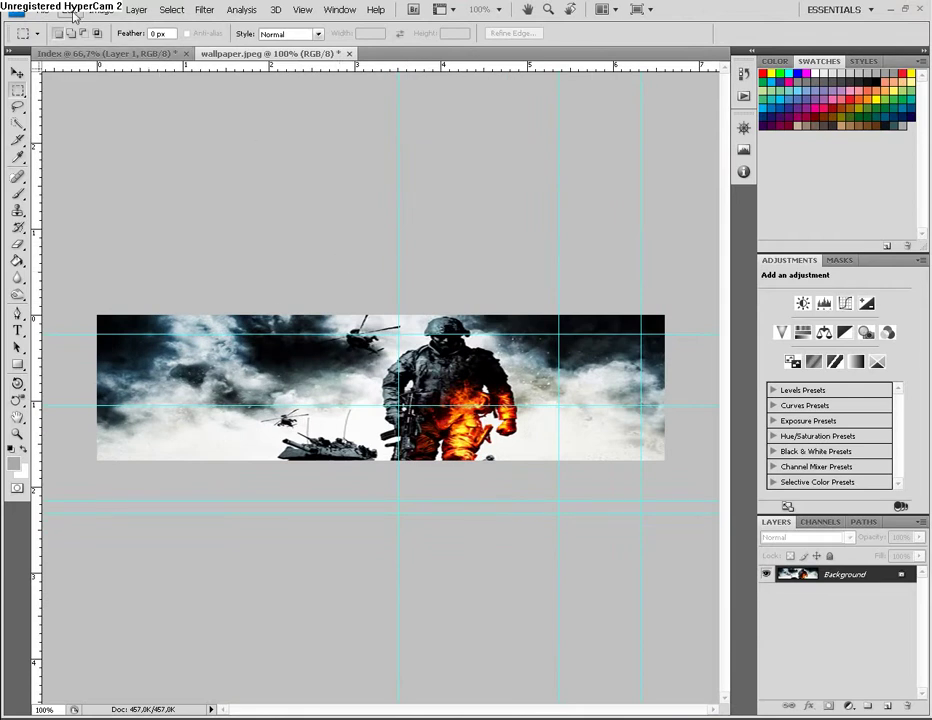
- Float the wallpaper.jpeg document, copy its image into the Index document with the Move tool, and minimize the wallpaper document
drag(270, 53, 276, 130)
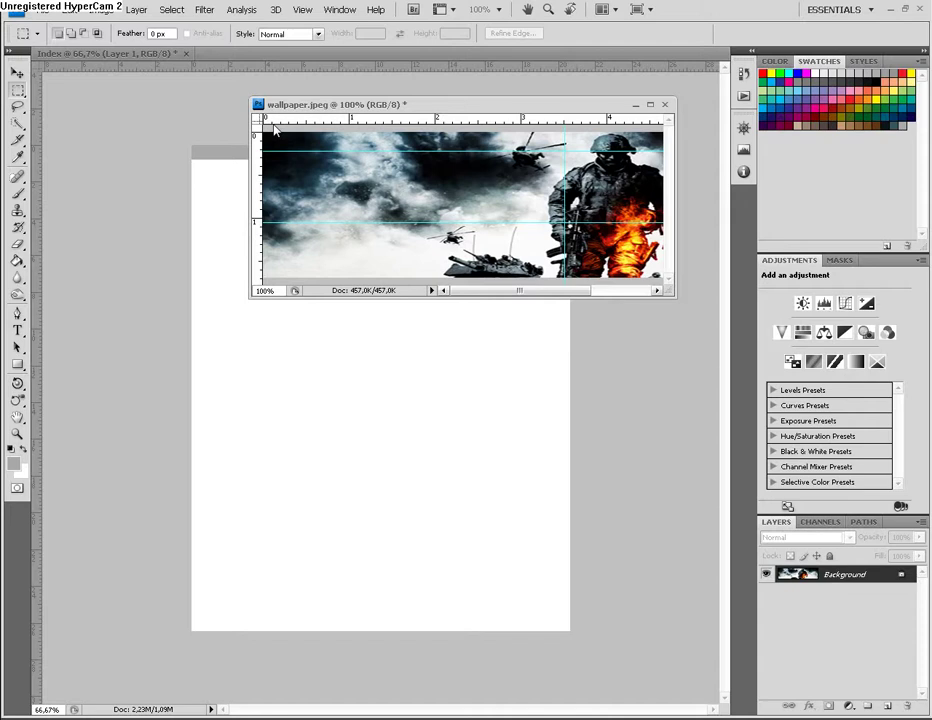
drag(267, 112, 320, 117)
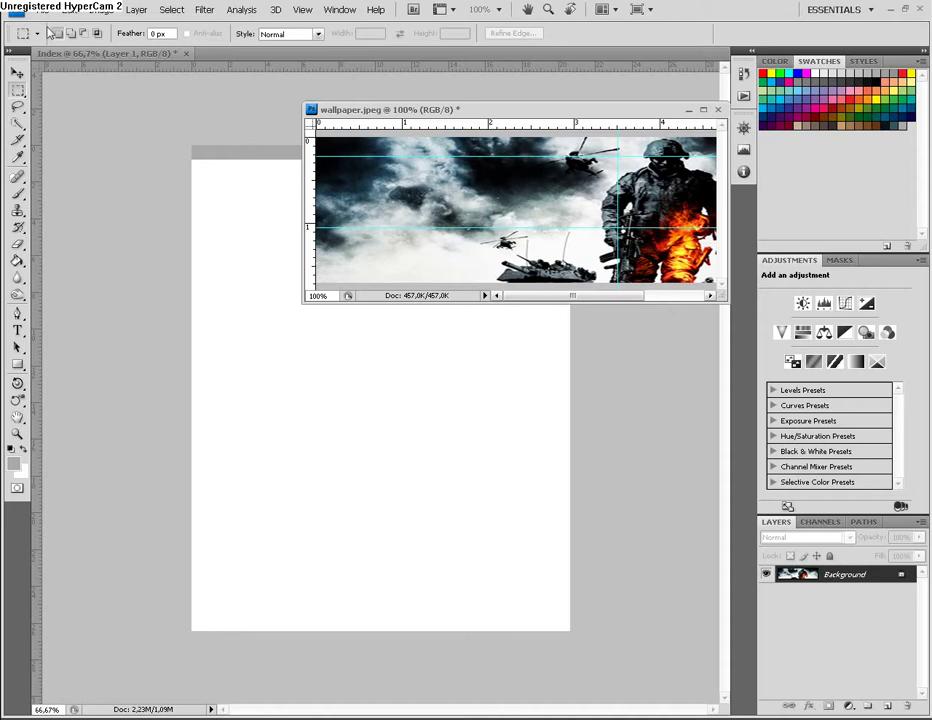
click(17, 73)
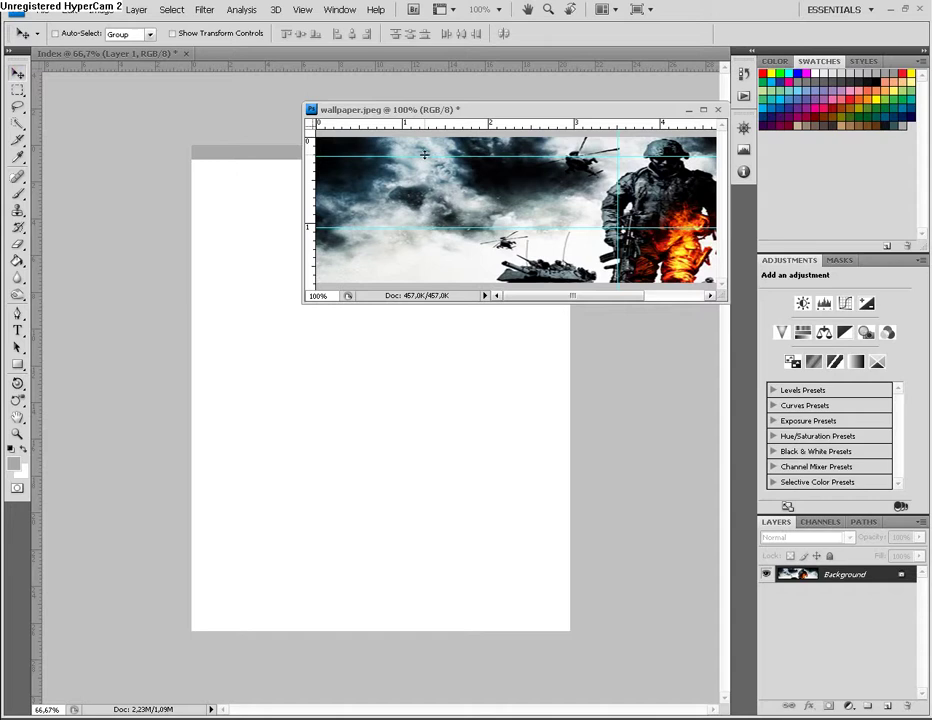
drag(475, 183, 320, 358)
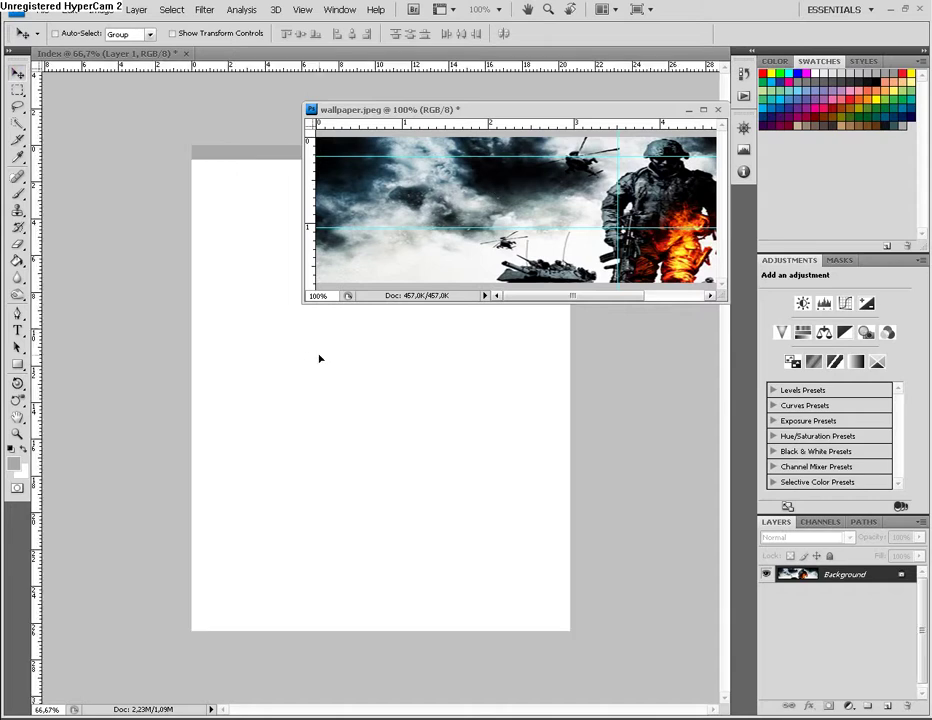
drag(655, 110, 590, 128)
click(624, 128)
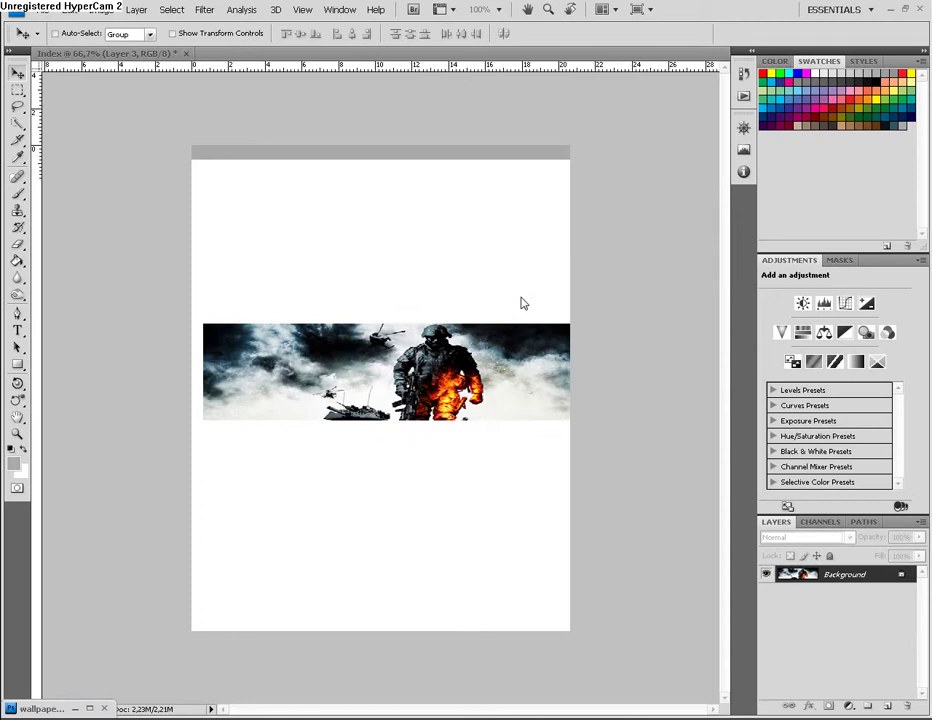
- Position the soldier banner directly beneath the grey strip and nudge it flush with the canvas's left edge
drag(424, 393, 408, 227)
click(743, 128)
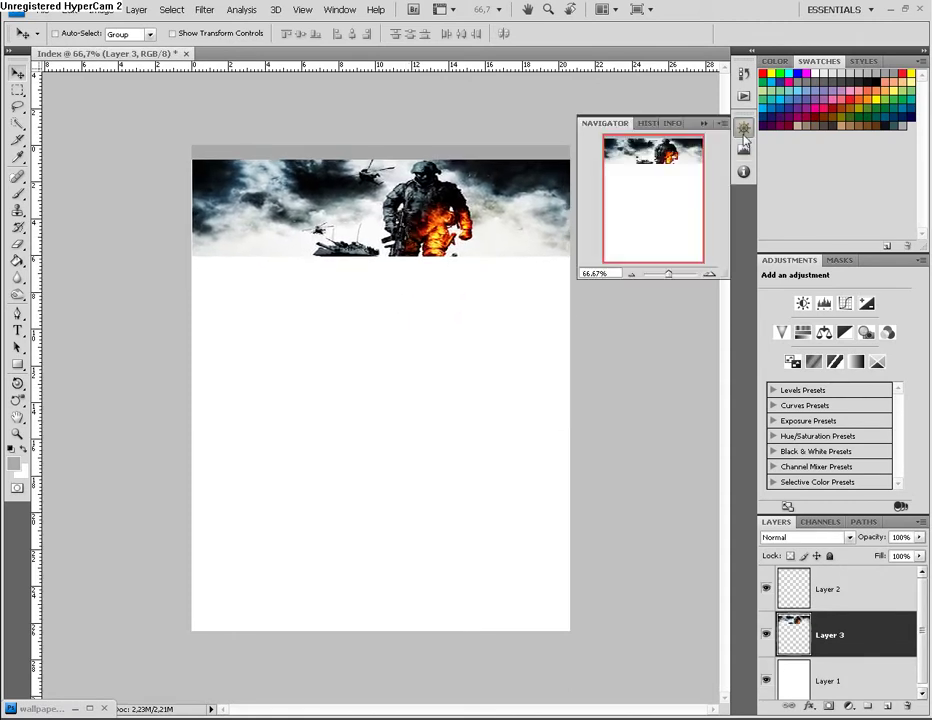
mouse_move(668, 273)
mouse_down()
mouse_move(681, 279)
mouse_move(672, 281)
mouse_up()
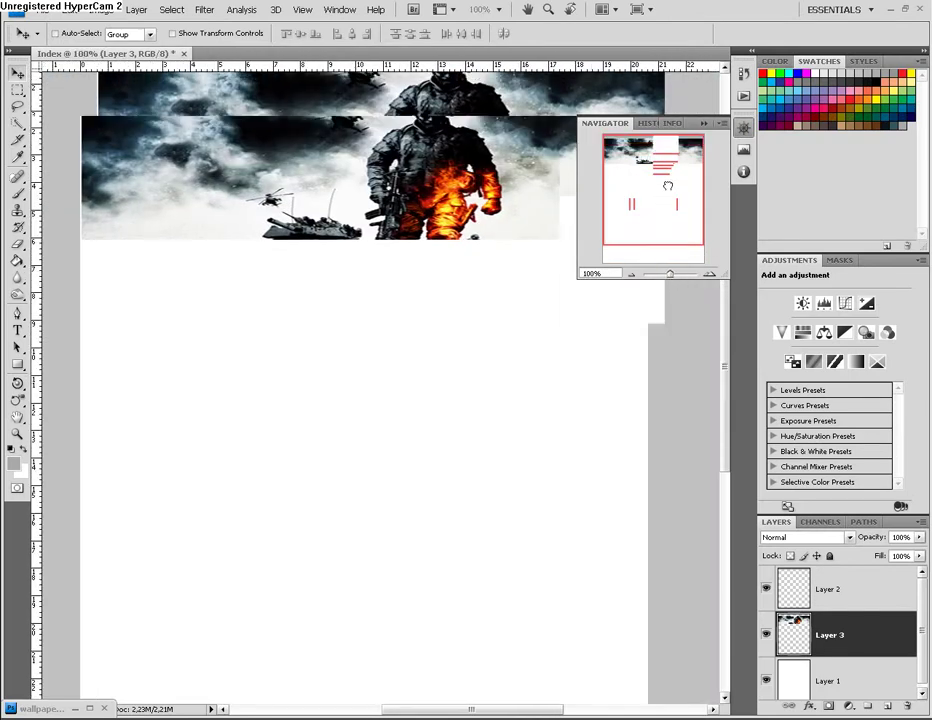
drag(672, 281, 675, 276)
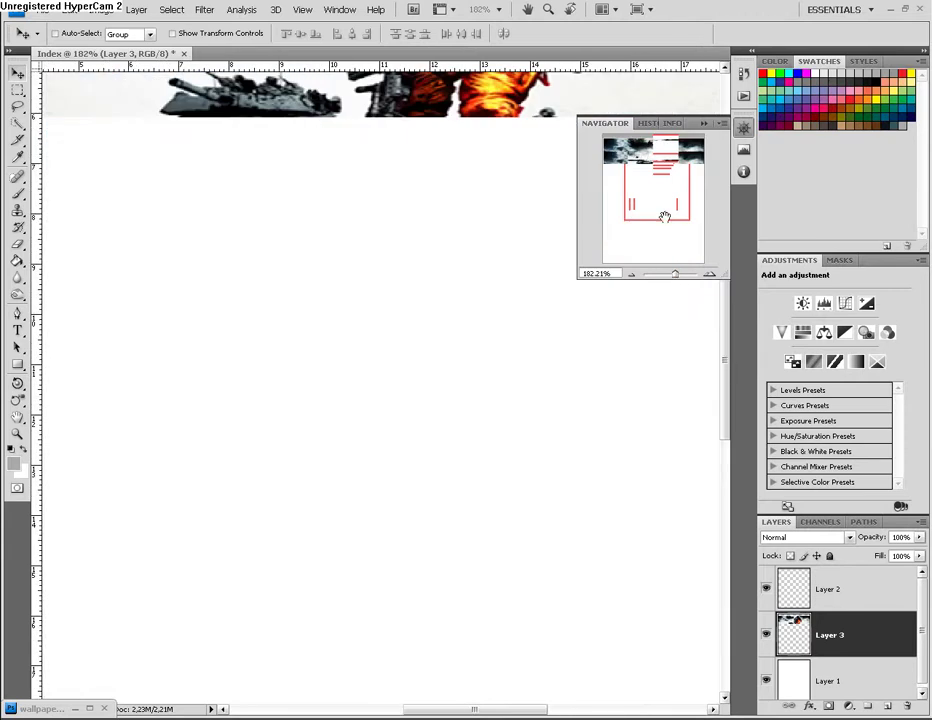
drag(663, 177, 639, 181)
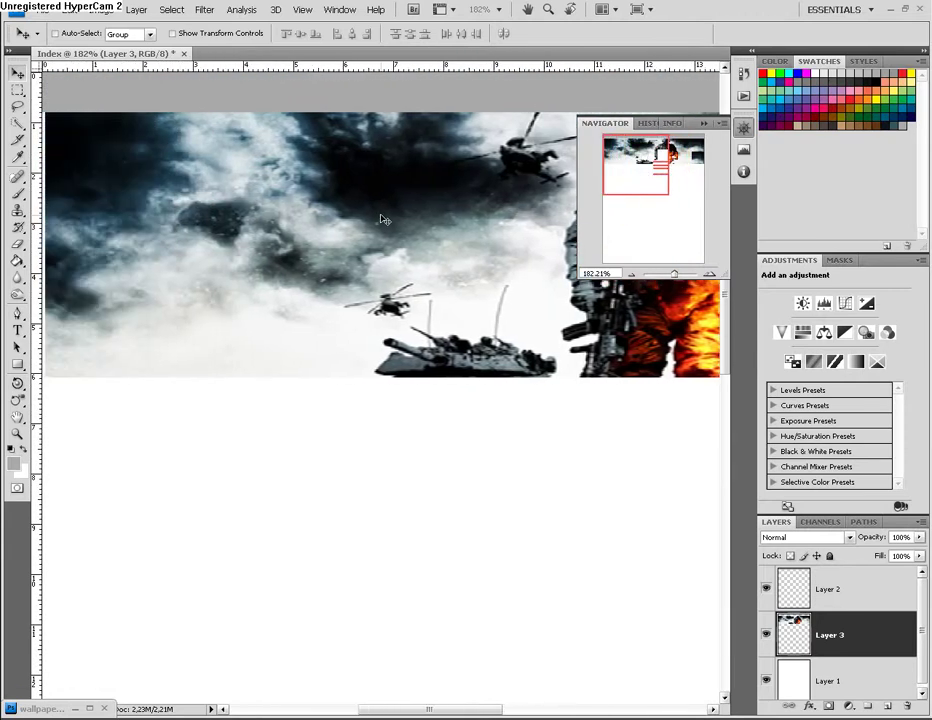
key(Left)
key(Left)
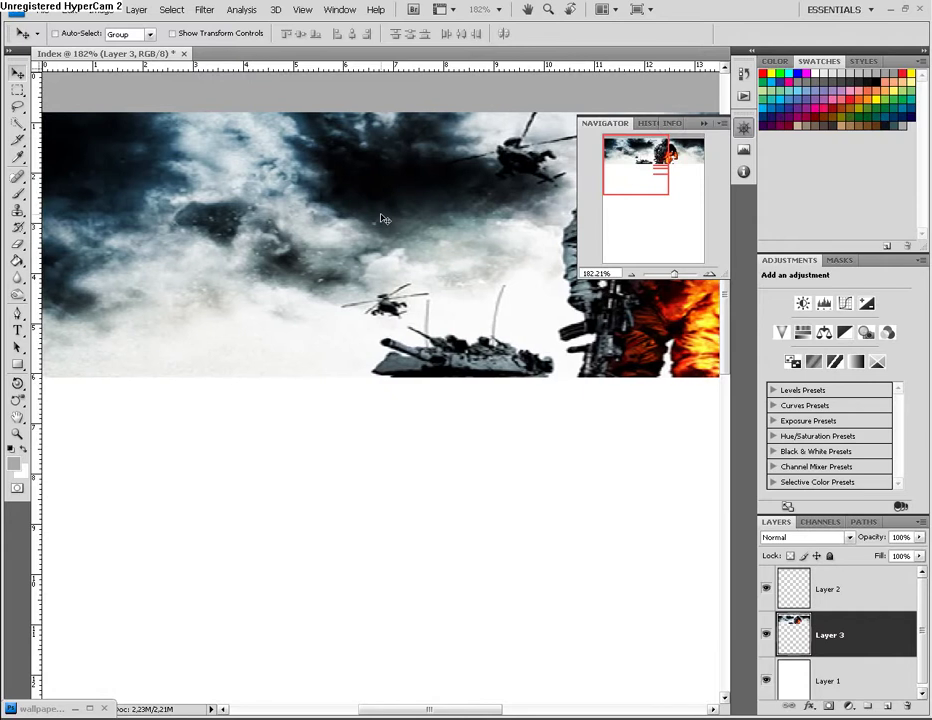
drag(665, 165, 686, 162)
drag(684, 270, 672, 278)
drag(650, 188, 651, 214)
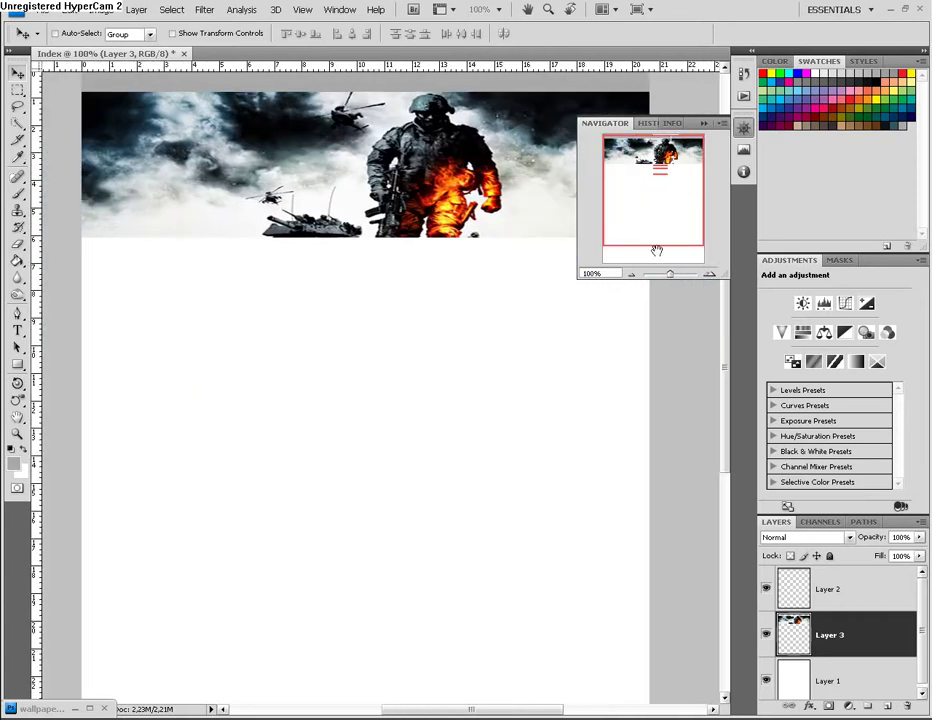
drag(670, 277, 670, 282)
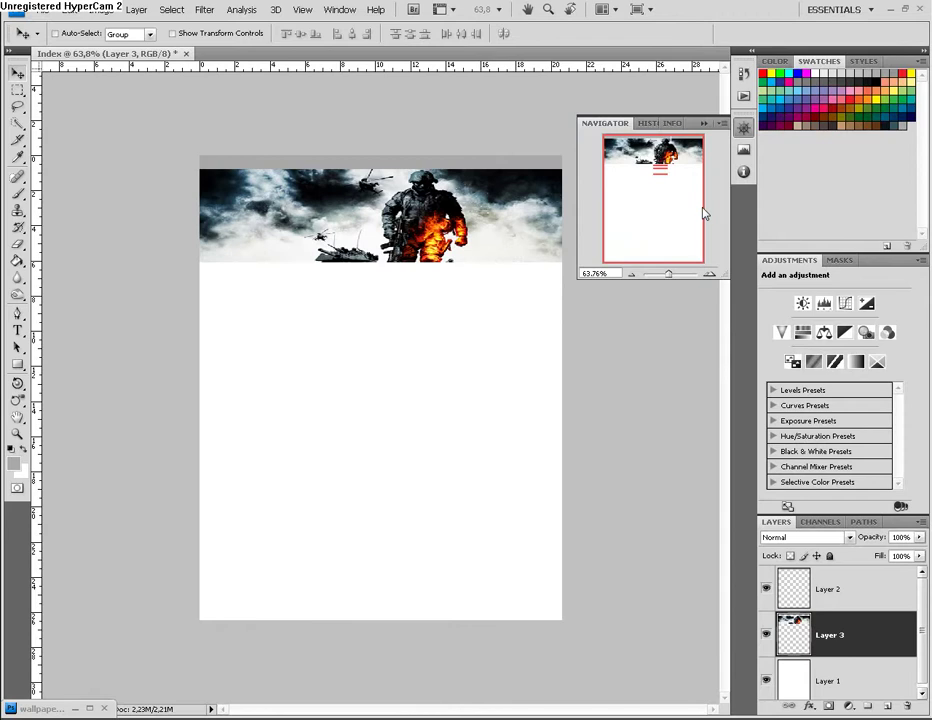
click(743, 128)
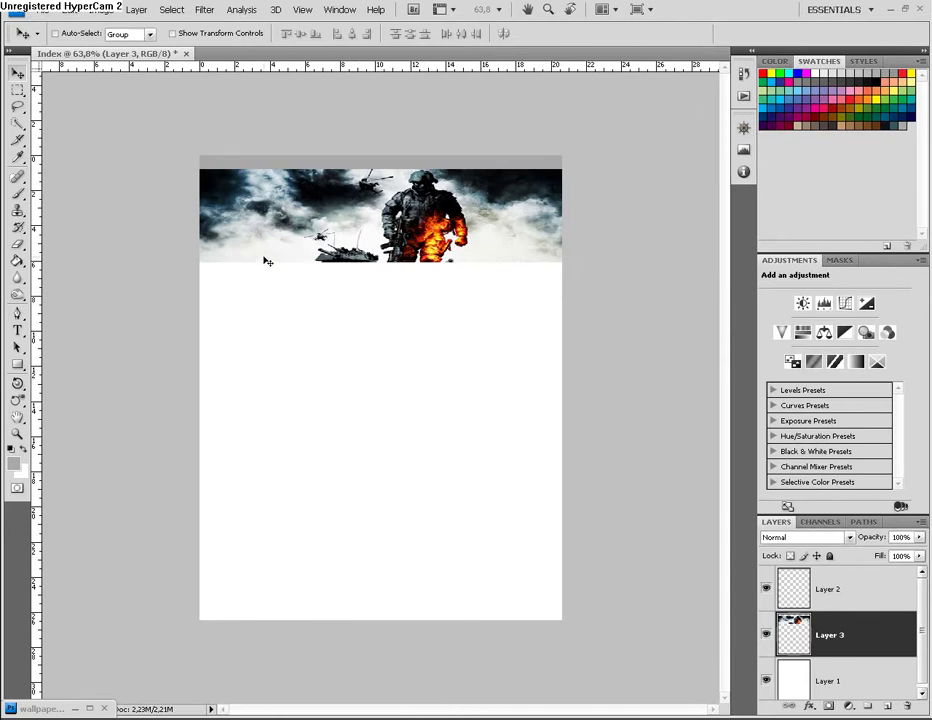
- Make Layer 1 active and select a thin full-width strip directly beneath the banner with the Rectangular Marquee tool
click(18, 90)
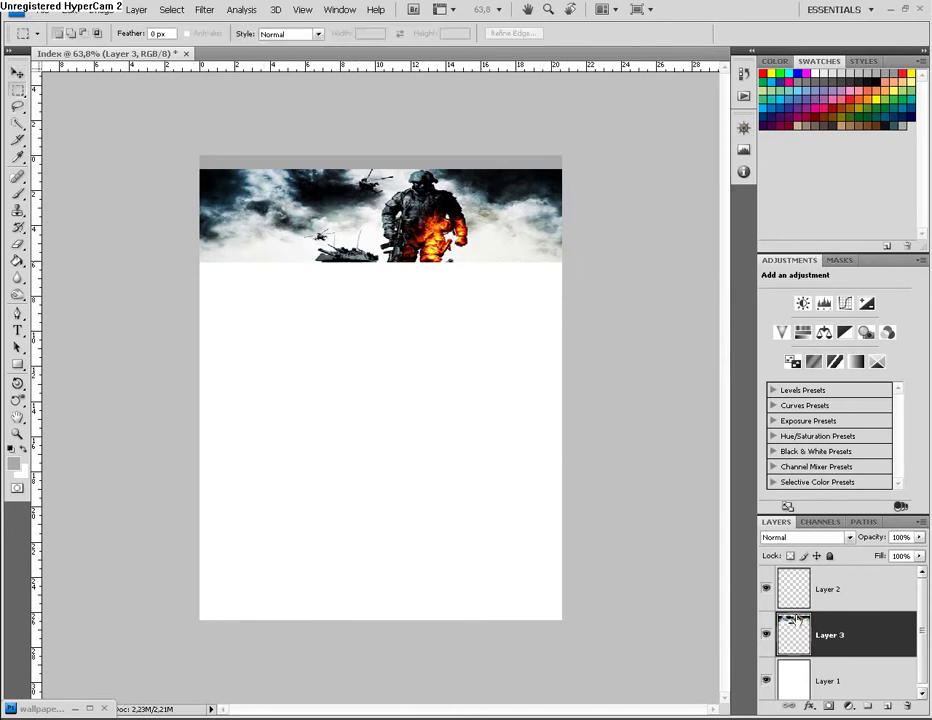
scroll(922, 603, down, 1)
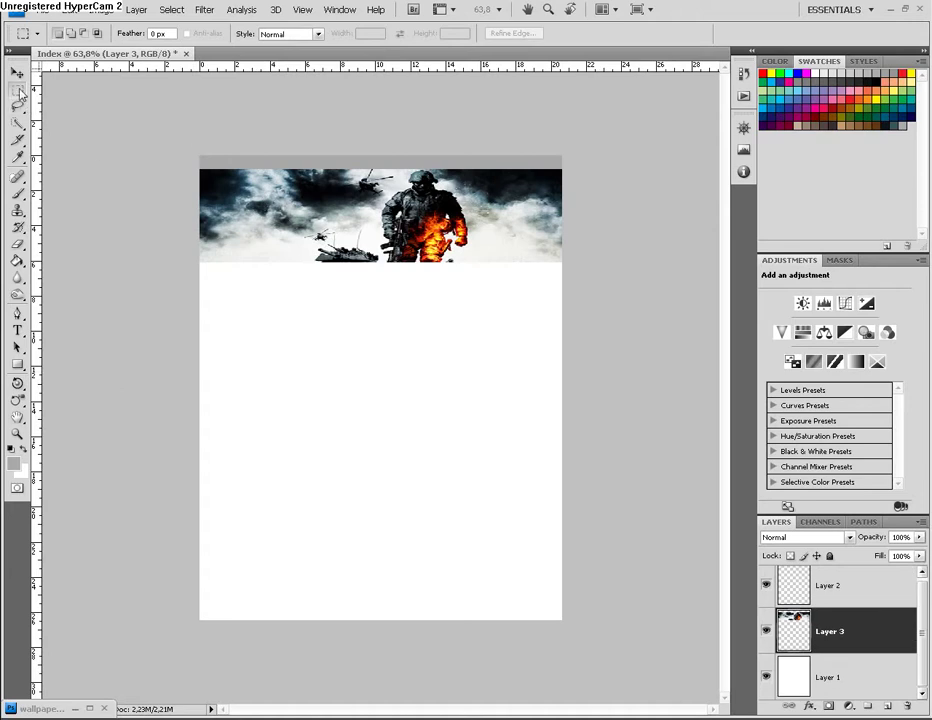
click(19, 91)
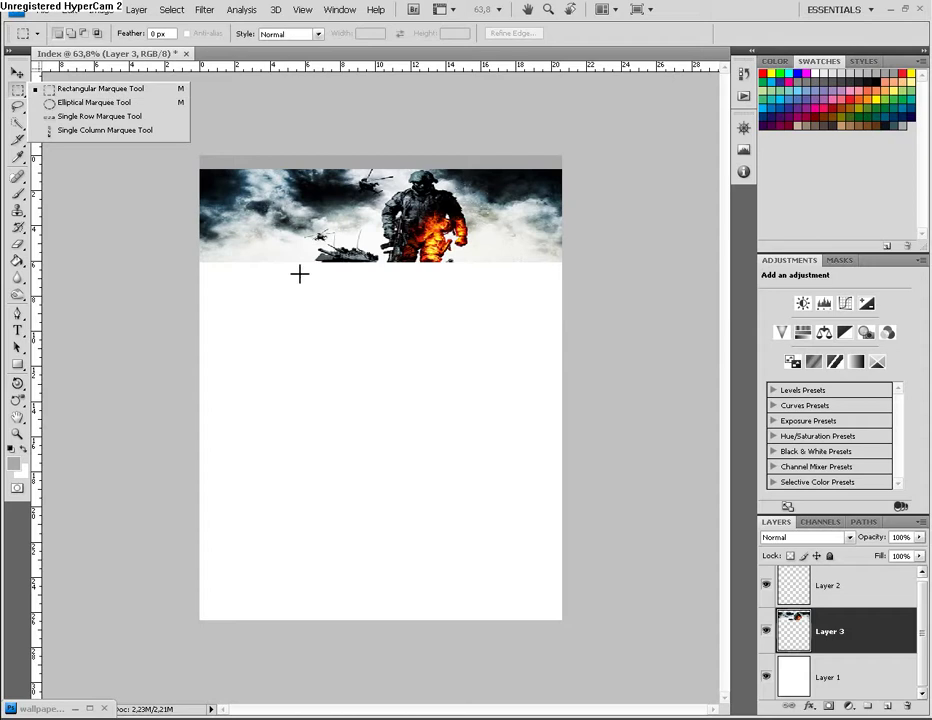
click(79, 207)
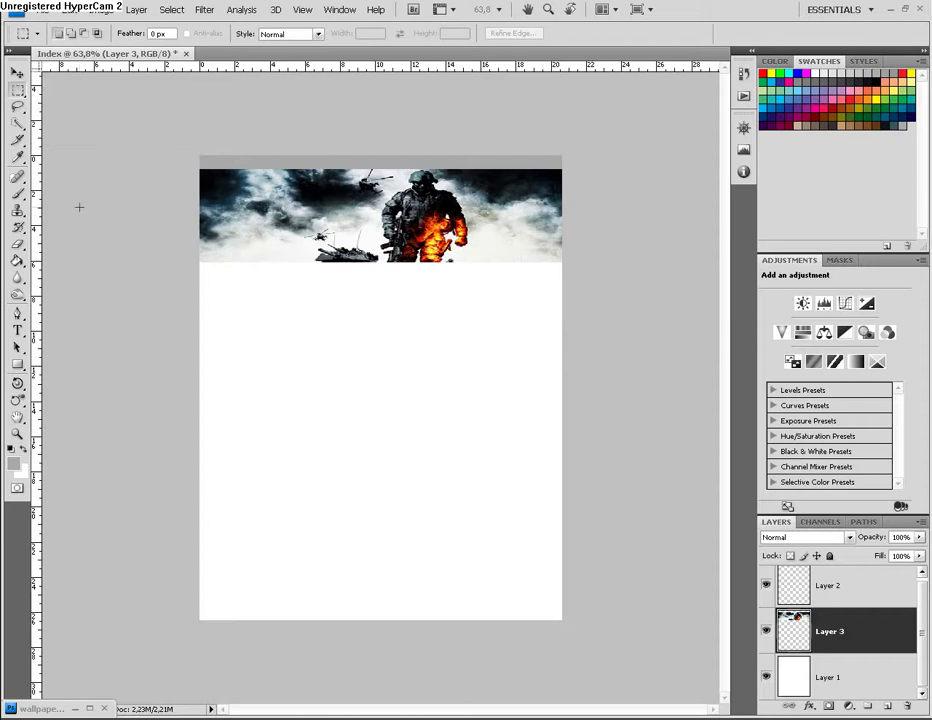
click(812, 680)
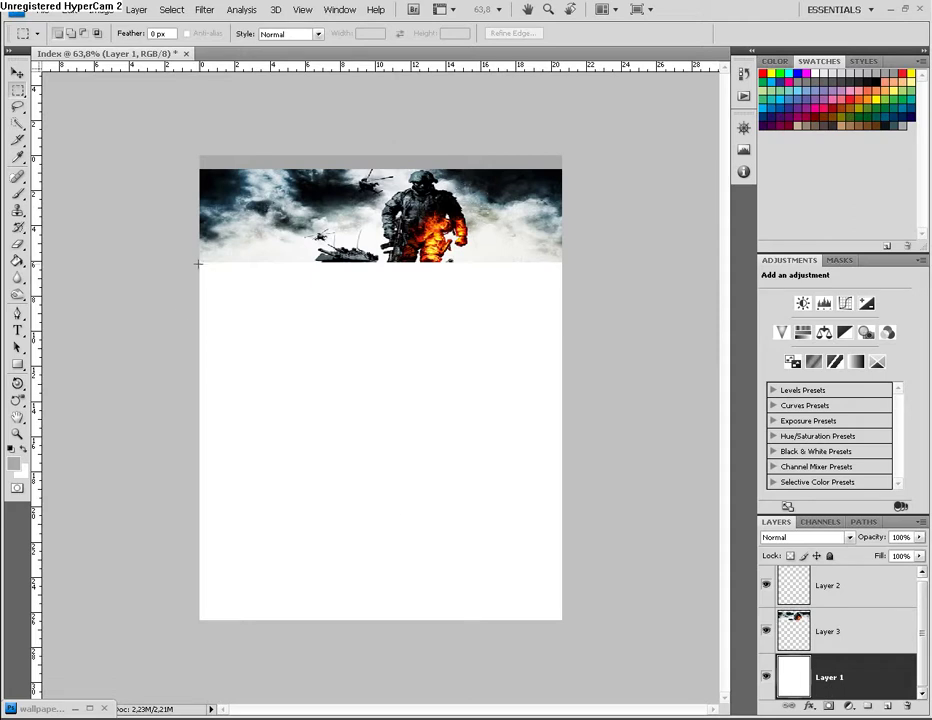
drag(248, 285, 121, 279)
key(ctrl+c)
click(449, 270)
drag(206, 277, 564, 278)
drag(564, 279, 564, 279)
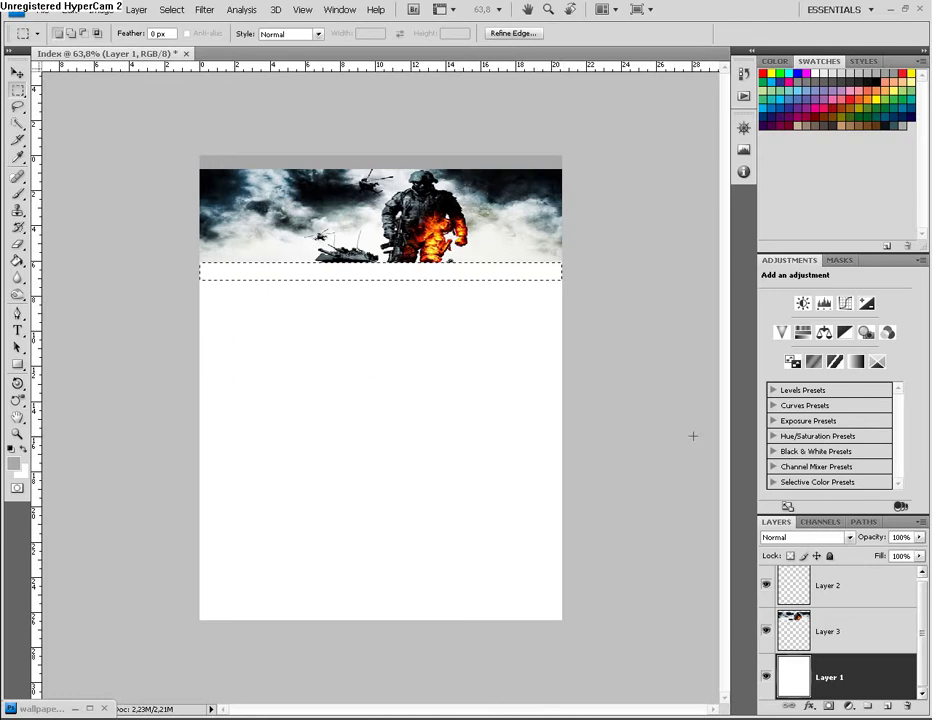
- Copy the strip selected beneath the banner to a new layer and hide Layer 1
right_click(331, 278)
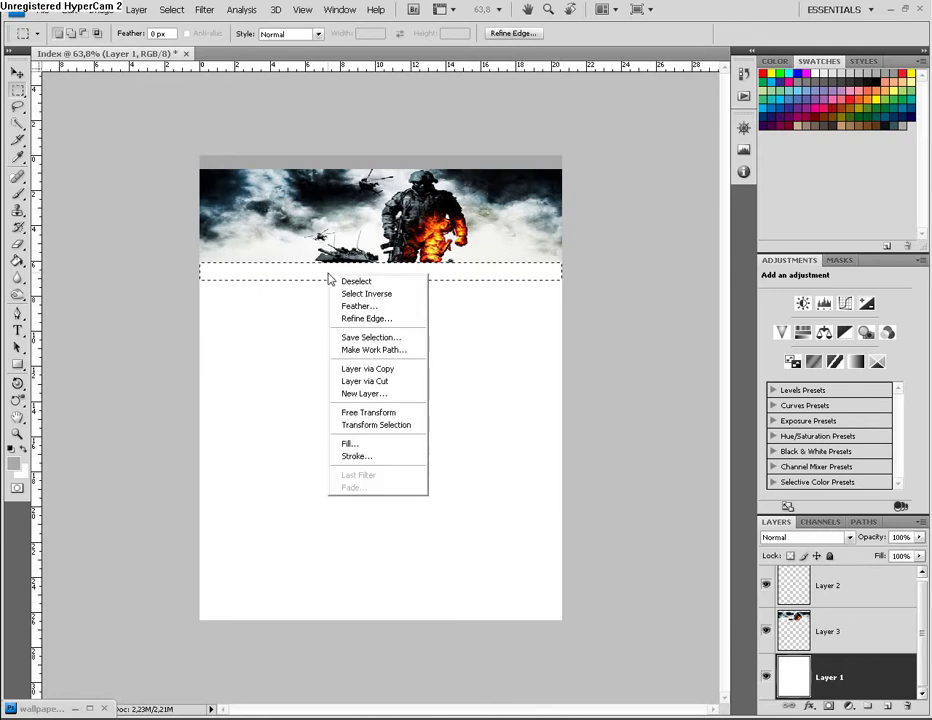
click(372, 369)
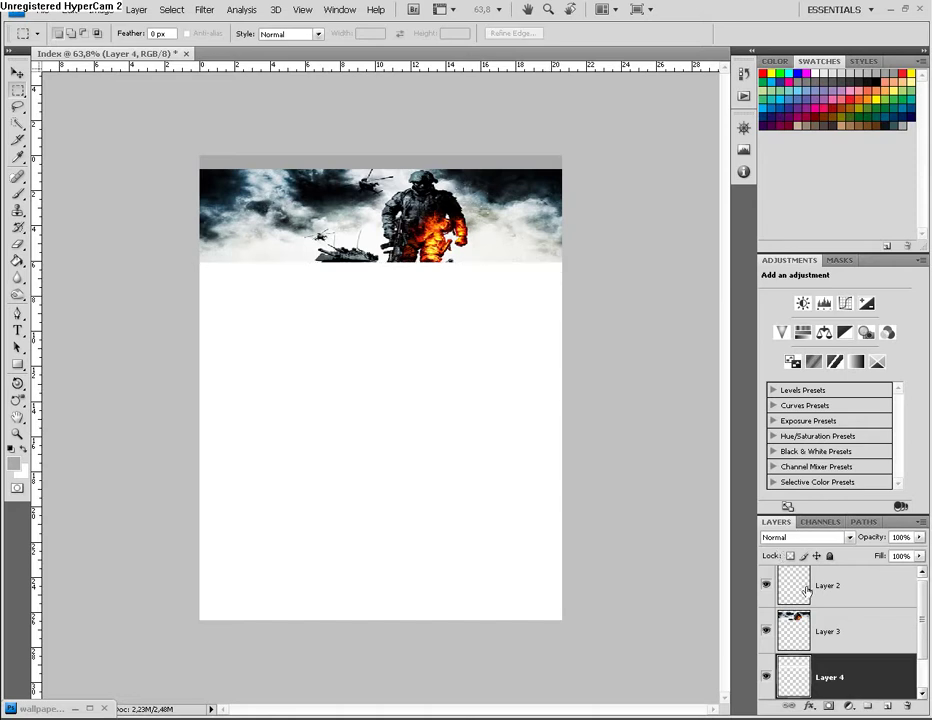
scroll(921, 615, down, 1)
click(767, 679)
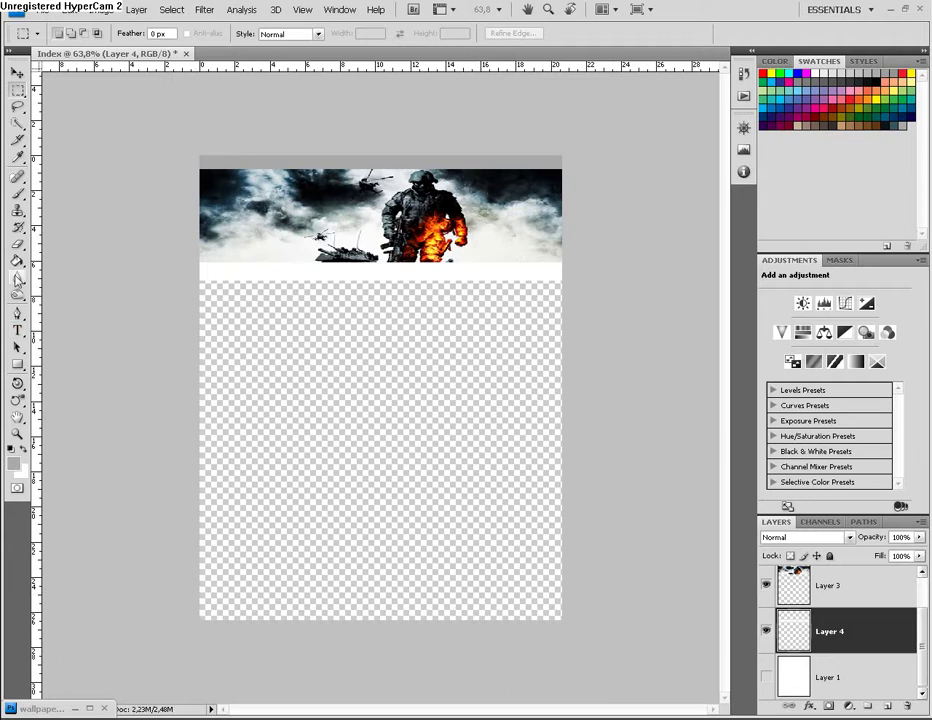
- Fill the strip beneath the banner with grey #a9a9a9 using the Paint Bucket tool
key(g)
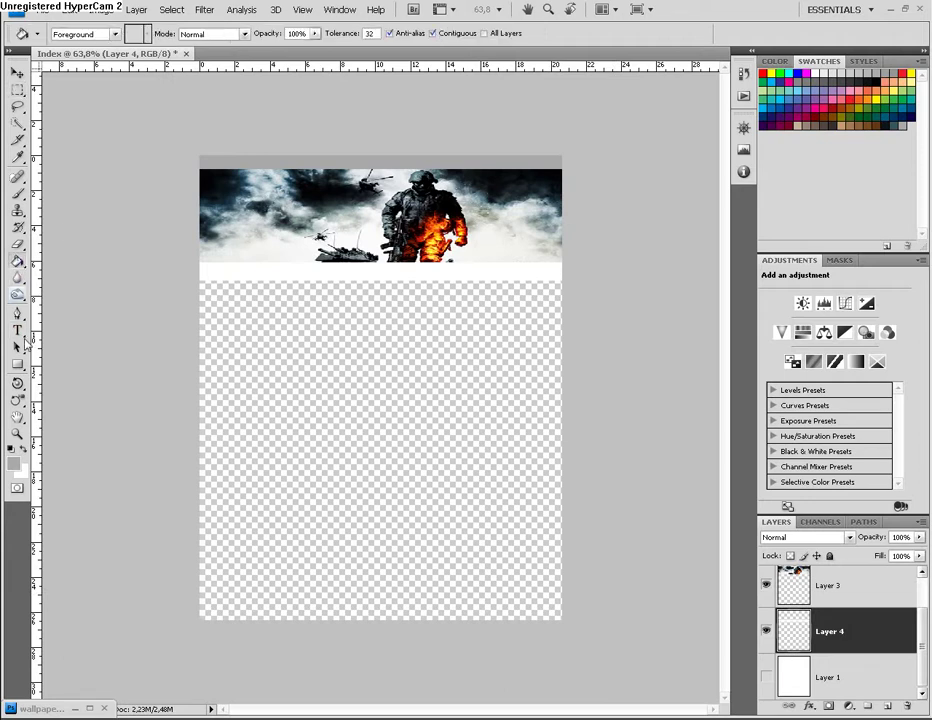
click(13, 466)
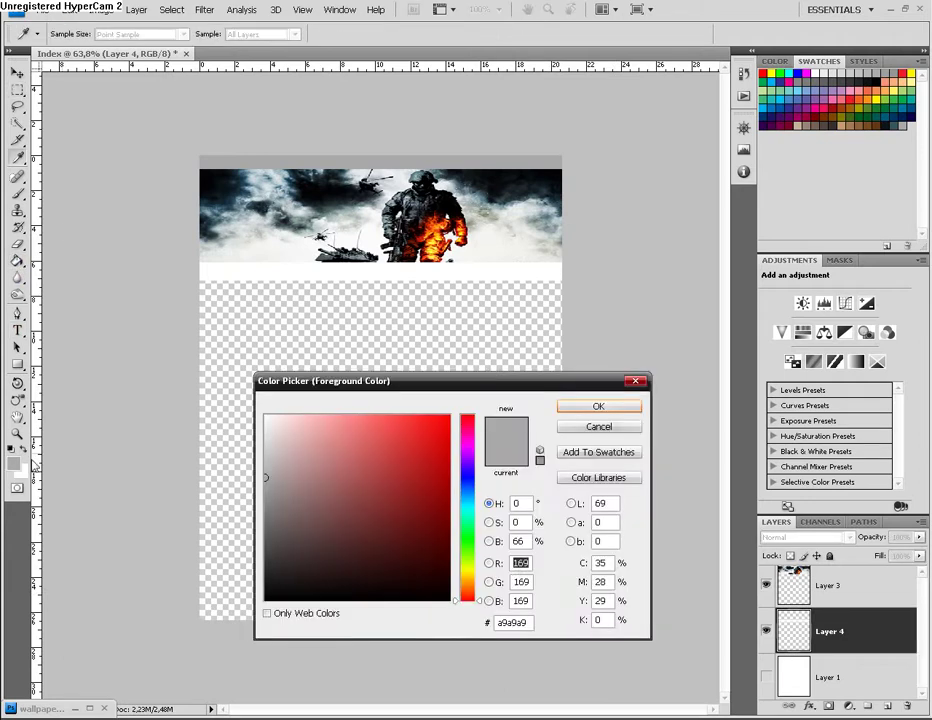
click(592, 409)
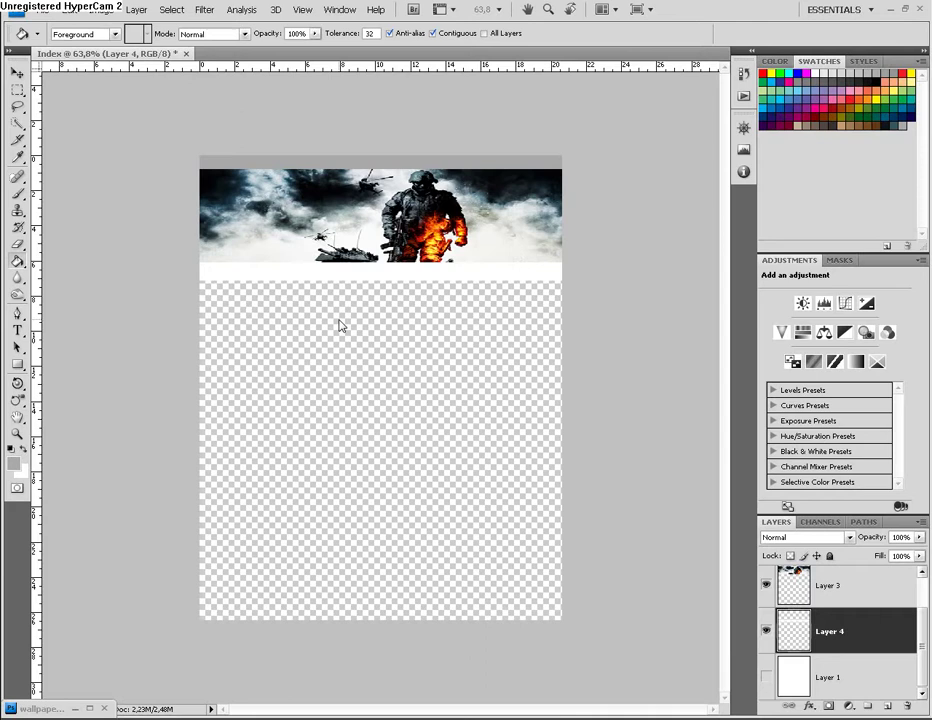
click(298, 273)
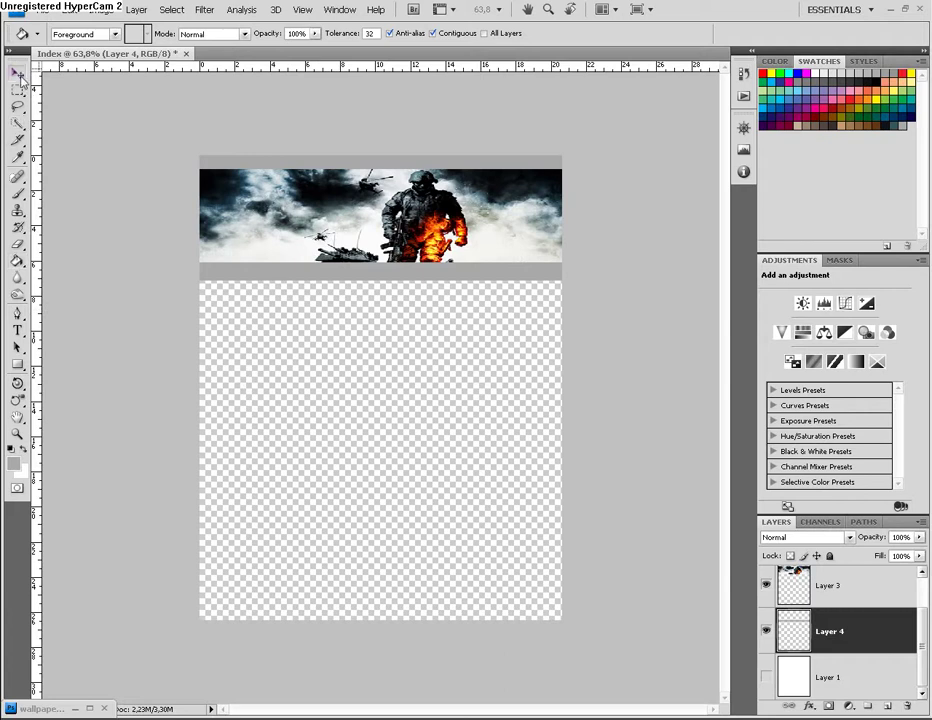
click(17, 73)
click(745, 129)
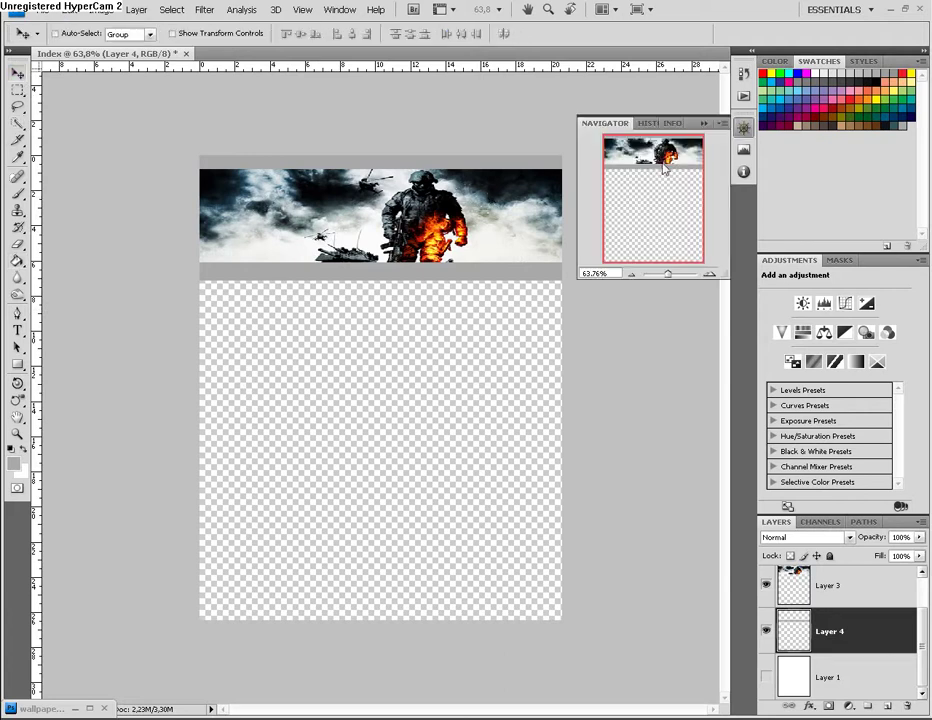
click(675, 274)
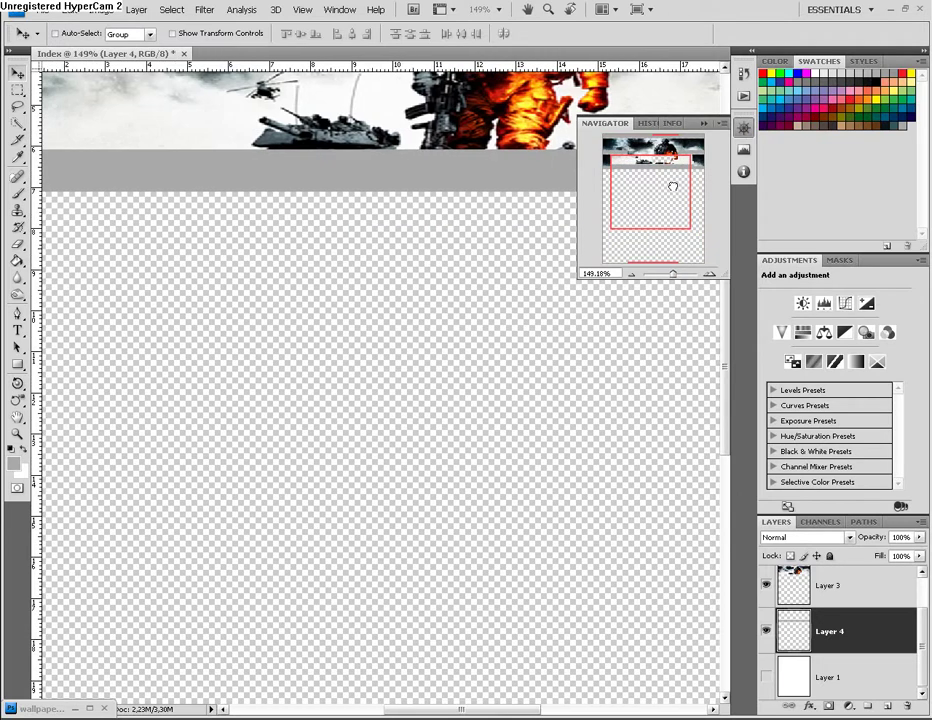
drag(672, 187, 740, 173)
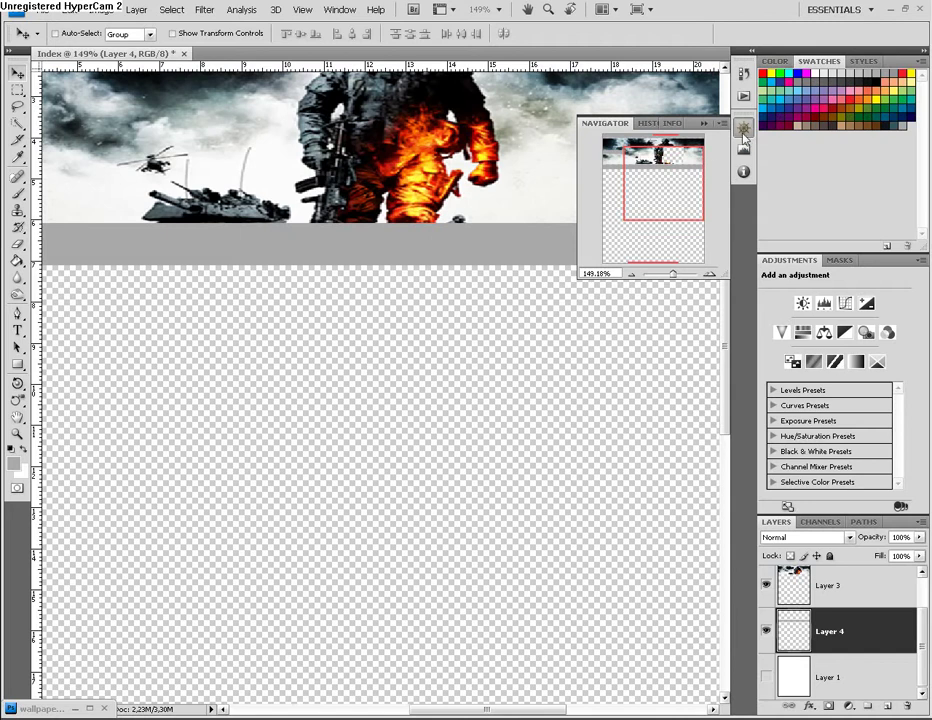
drag(676, 280, 670, 280)
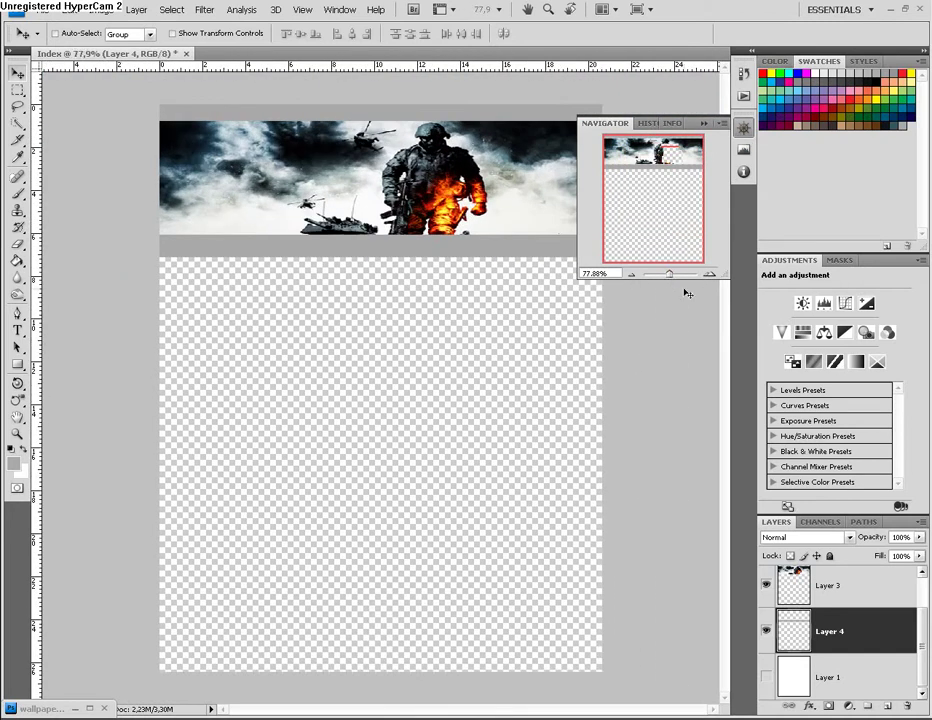
click(651, 220)
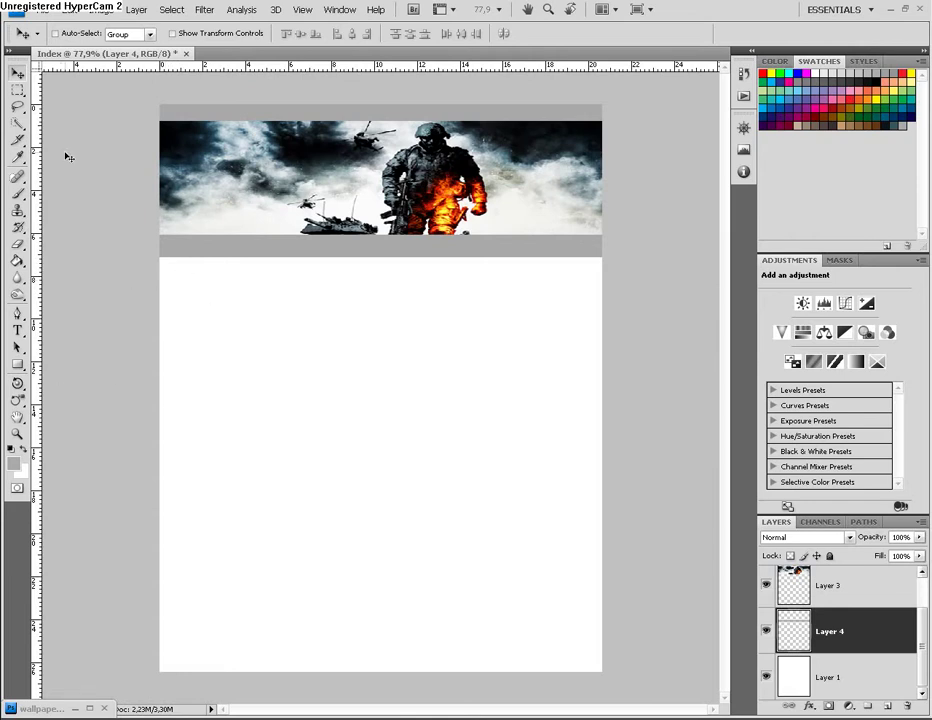
- Try to copy a tall rectangular area along the canvas's left edge beneath the grey strip to a new layer, and hide Layer 1
click(19, 92)
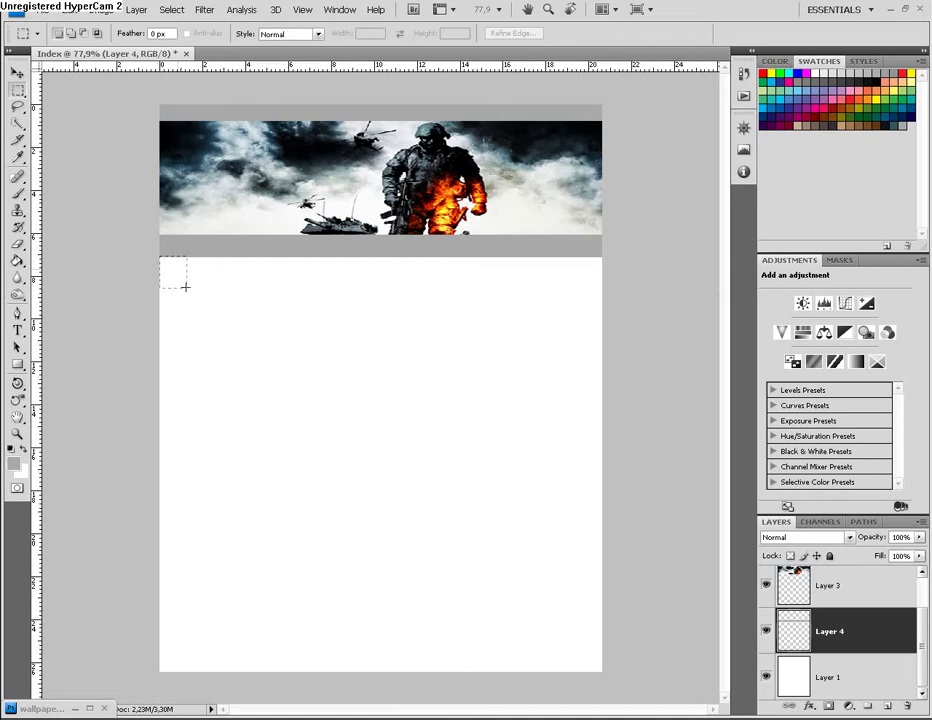
drag(240, 344, 290, 618)
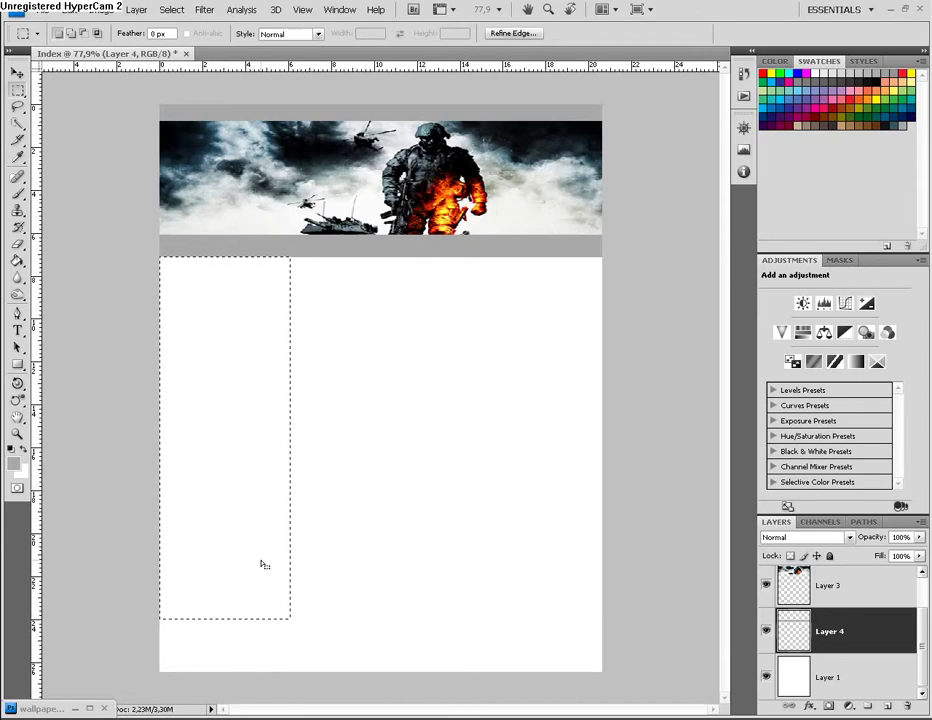
right_click(242, 507)
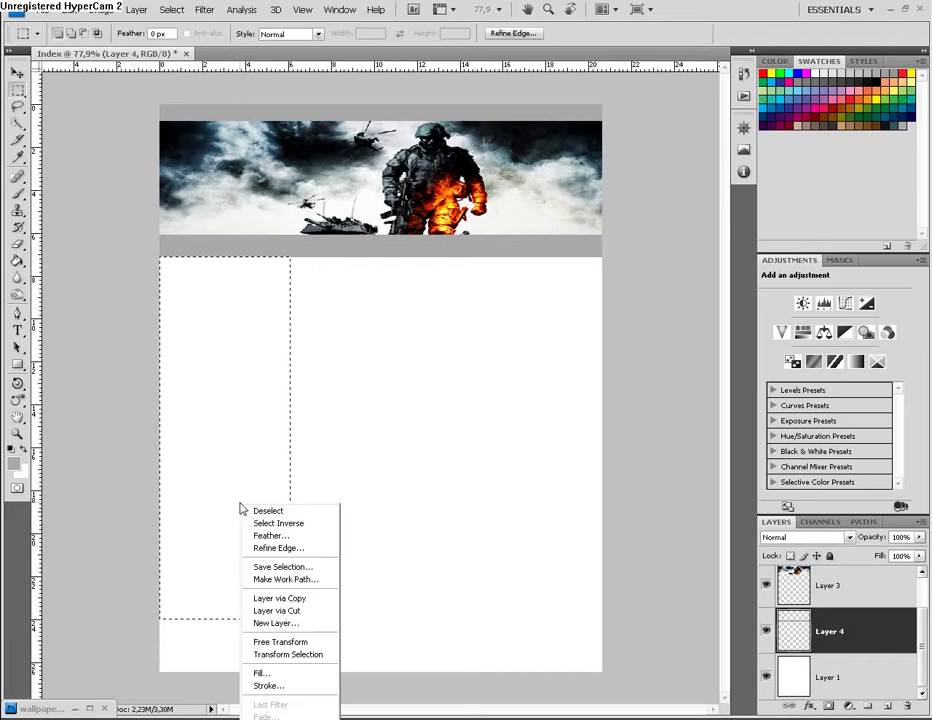
click(270, 597)
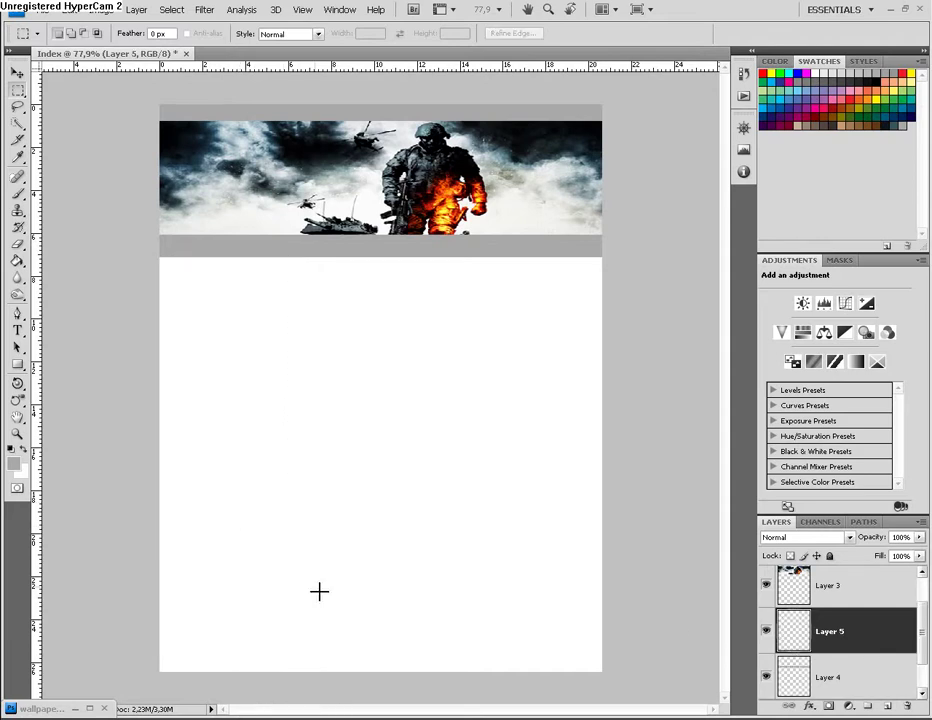
scroll(923, 628, down, 1)
click(766, 677)
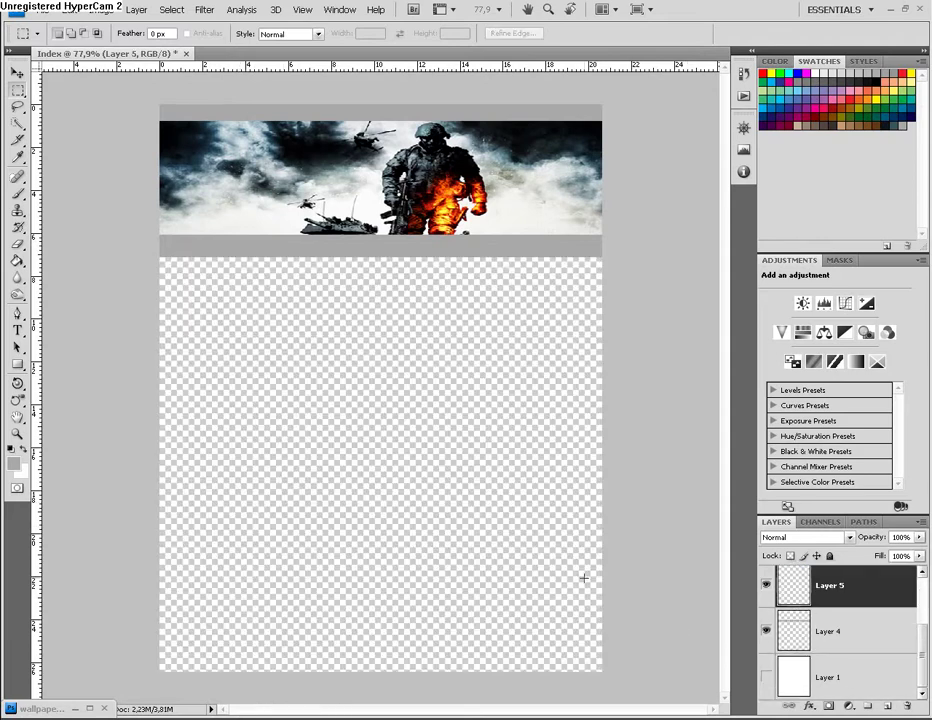
- Toggle the visibility of the copied Layer 5 to check its content and delete that layer
scroll(780, 600, up, 1)
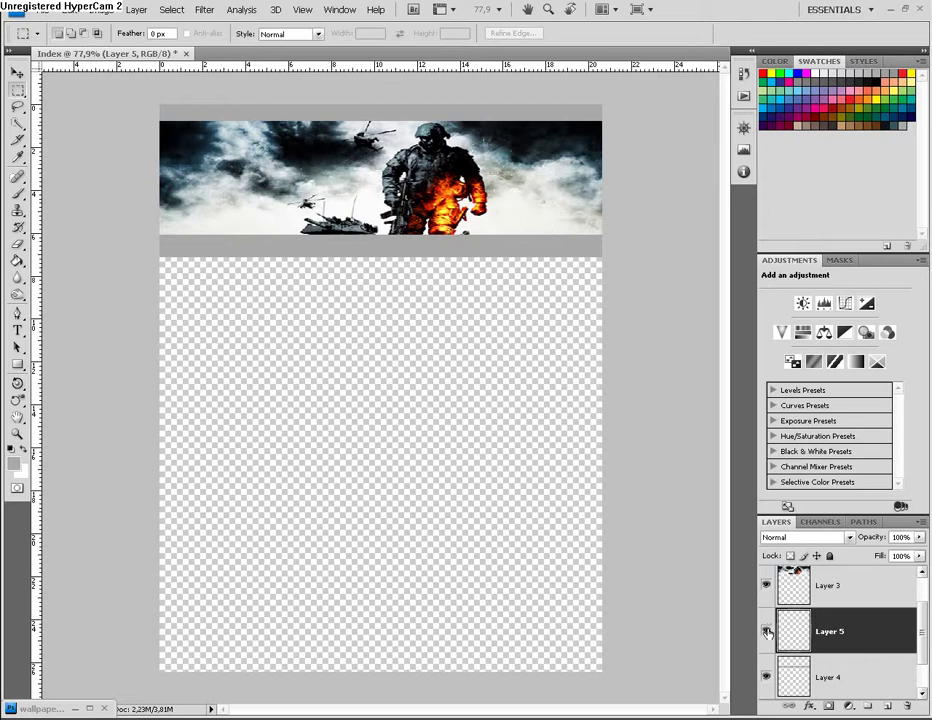
click(767, 631)
click(767, 631)
key(Delete)
- Show and activate Layer 1, and marquee-select a tall sidebar area along the canvas's left edge directly beneath the grey strip
click(766, 677)
click(793, 677)
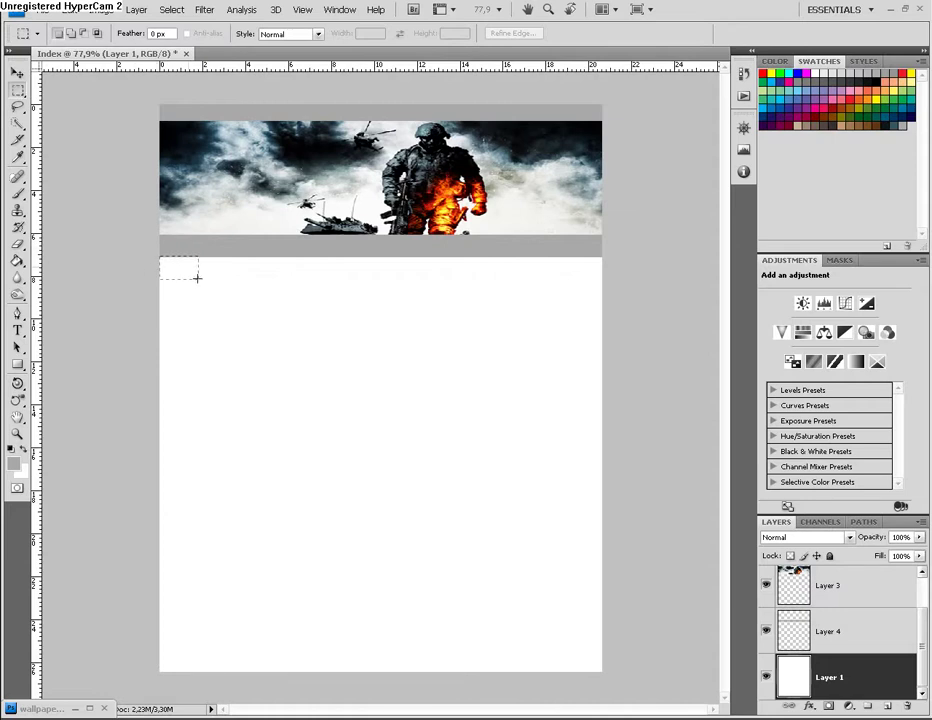
drag(226, 330, 268, 453)
drag(285, 612, 287, 612)
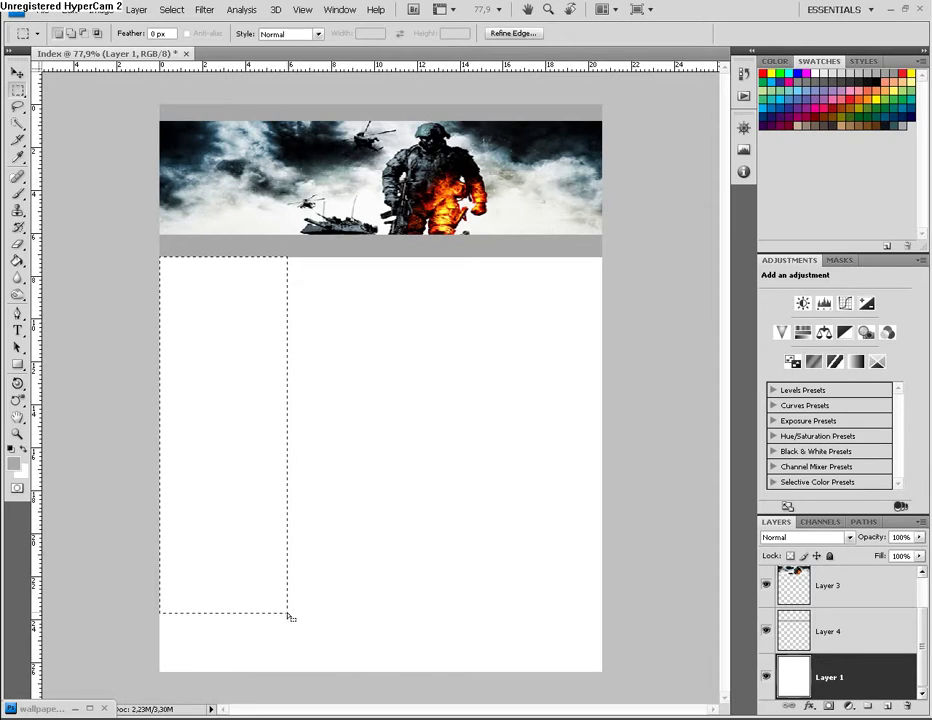
- Copy the selected sidebar area to a new layer and hide Layer 1
right_click(231, 359)
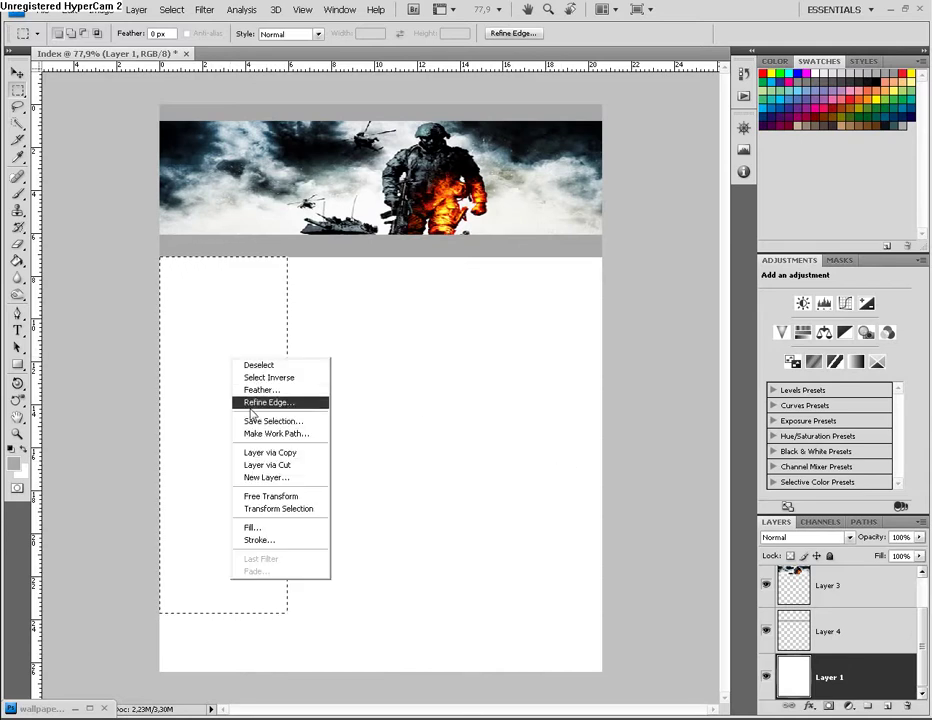
click(252, 453)
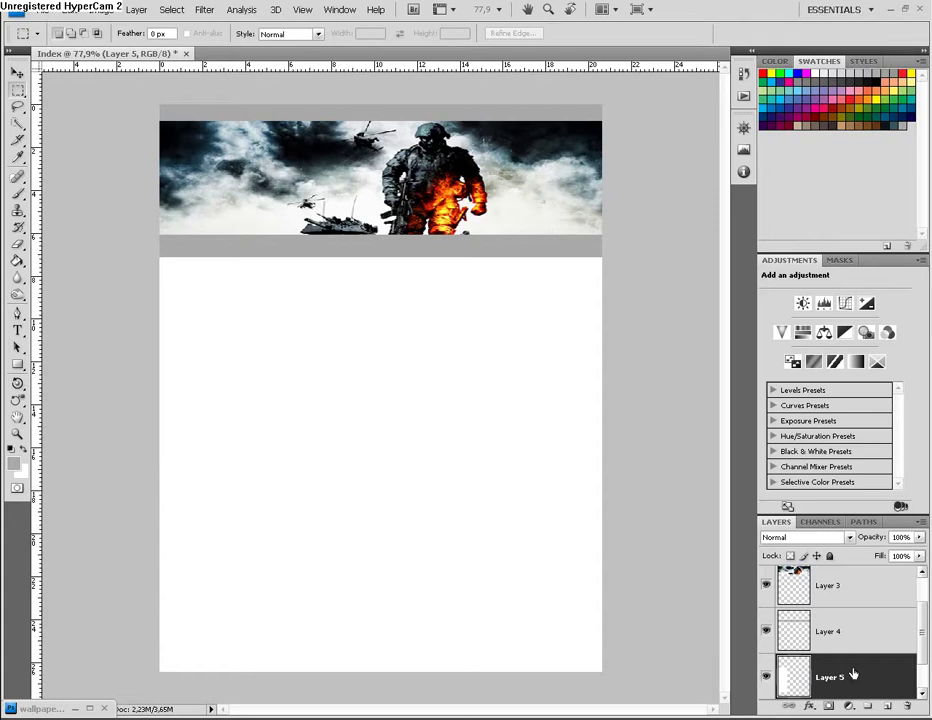
scroll(922, 640, down, 1)
click(766, 678)
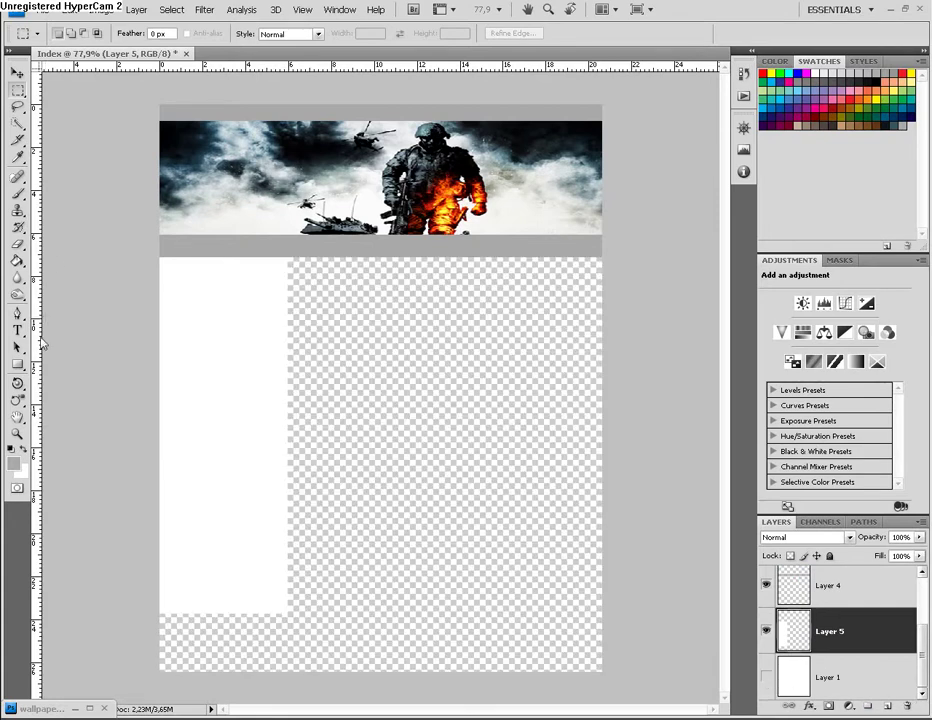
- Set the foreground colour to #cac3c3 and fill the sidebar with it using the Paint Bucket tool
click(16, 466)
click(295, 463)
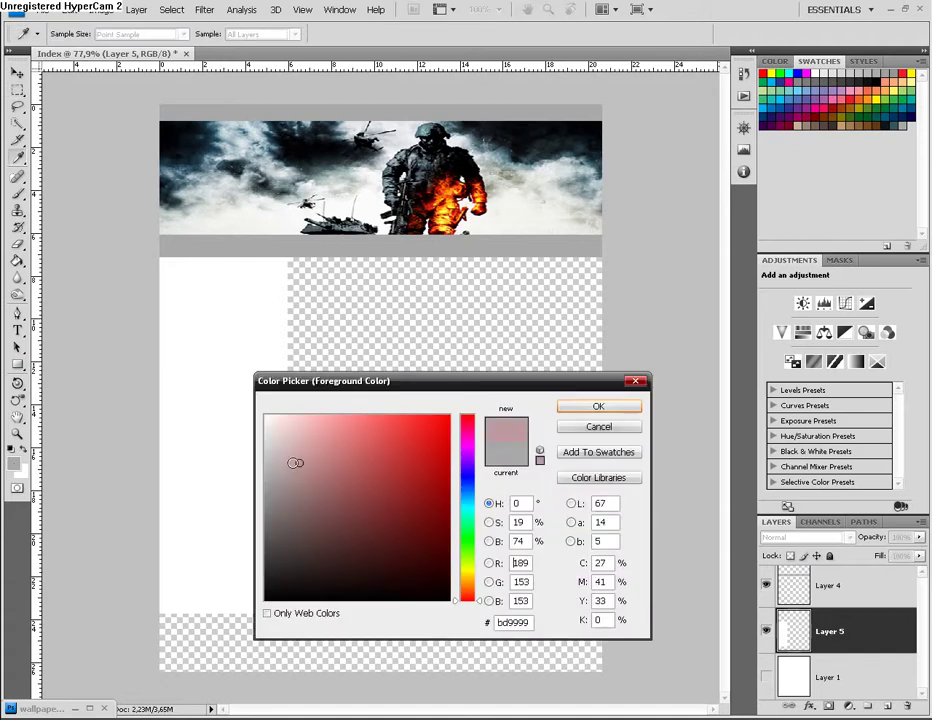
drag(295, 463, 270, 454)
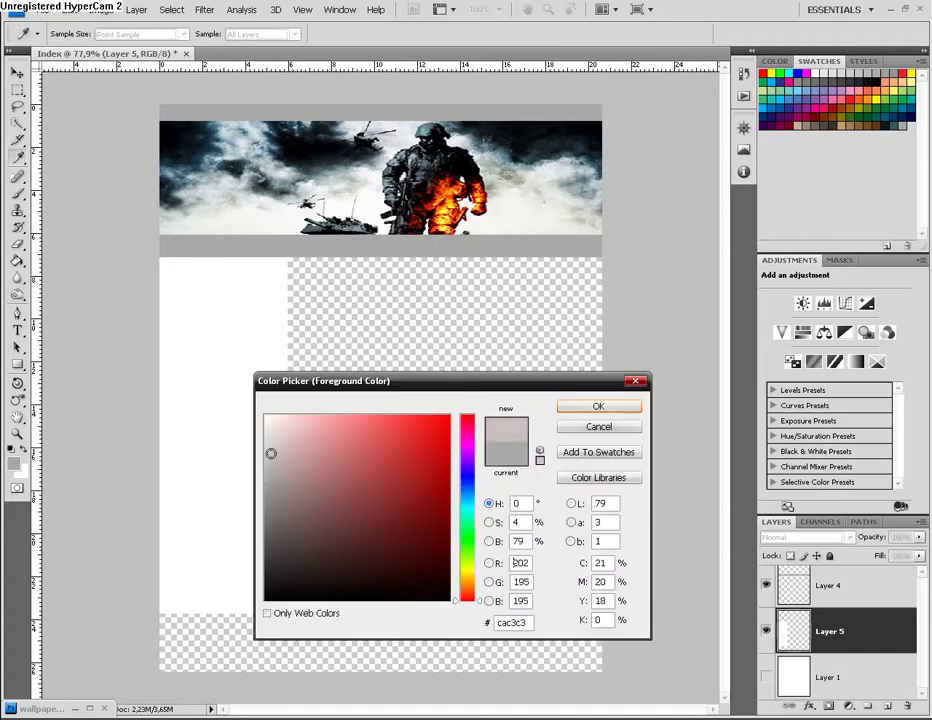
click(598, 407)
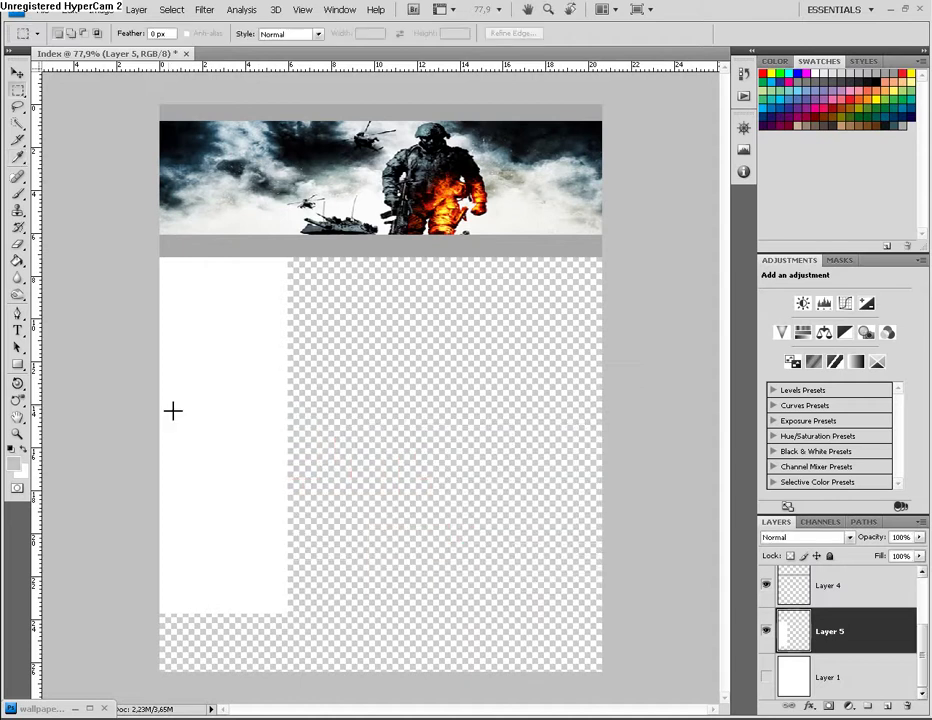
click(18, 260)
click(232, 357)
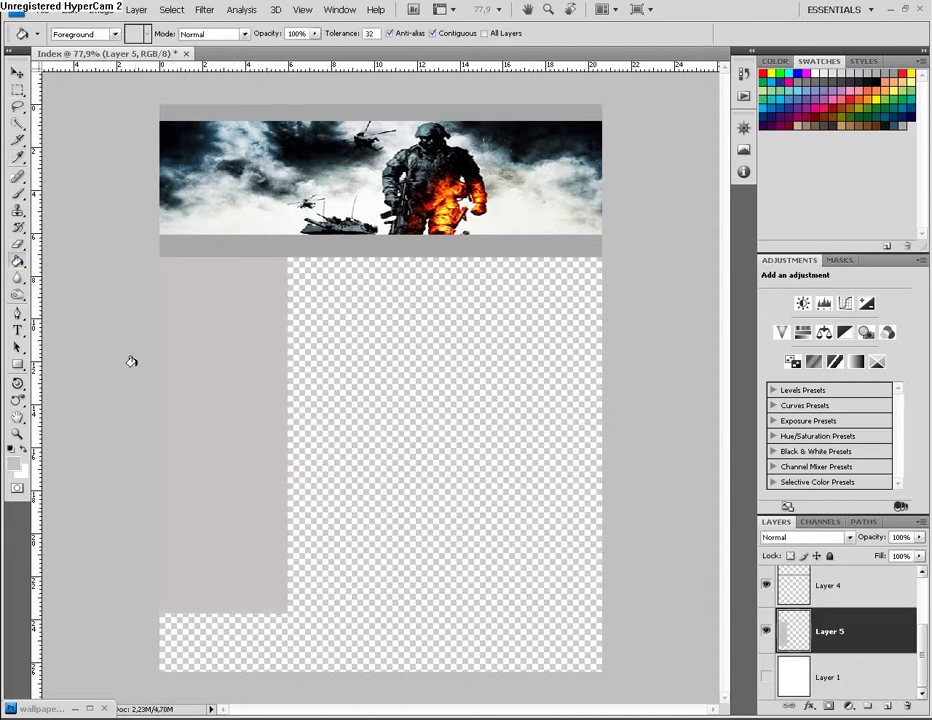
- Change the foreground colour to the darker mauve-grey #8c7a80 and fill the sidebar with it using the Paint Bucket tool
click(19, 366)
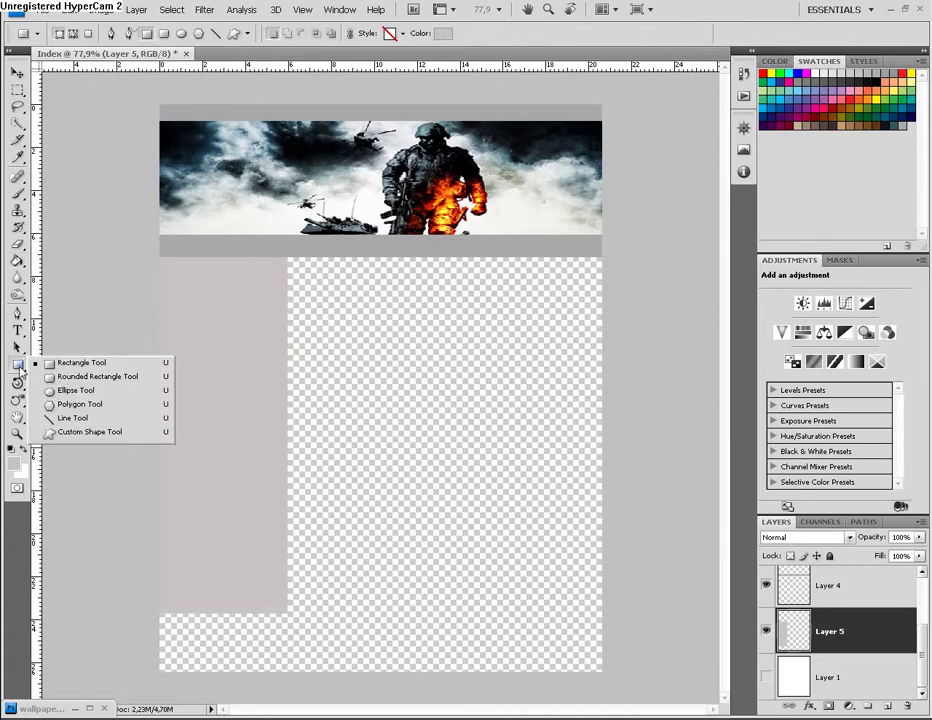
click(13, 466)
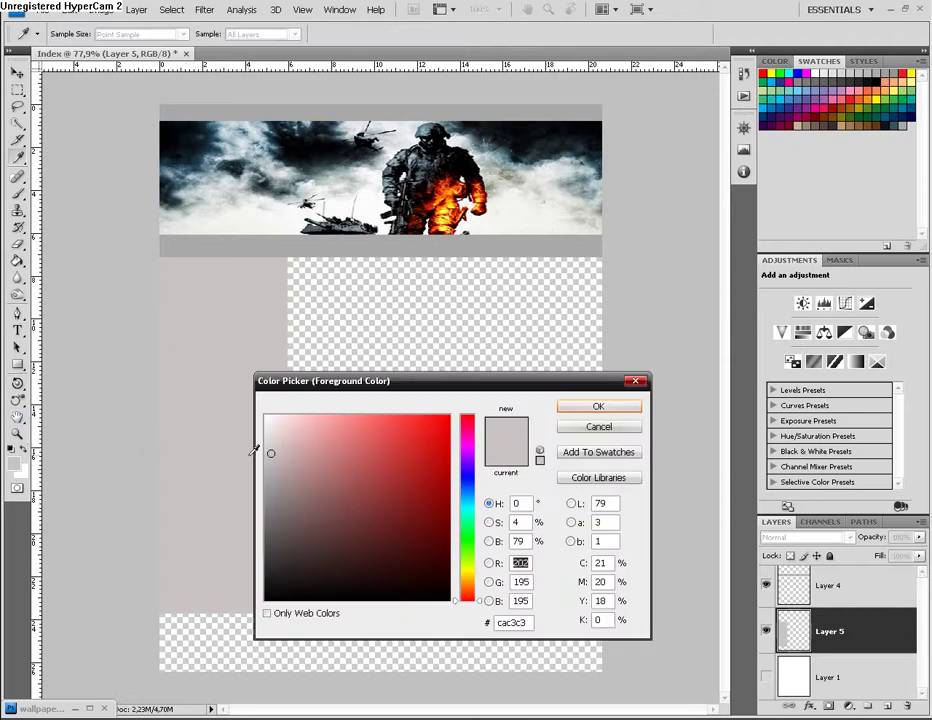
click(273, 449)
mouse_move(273, 449)
mouse_down()
mouse_move(289, 454)
mouse_move(273, 467)
mouse_up()
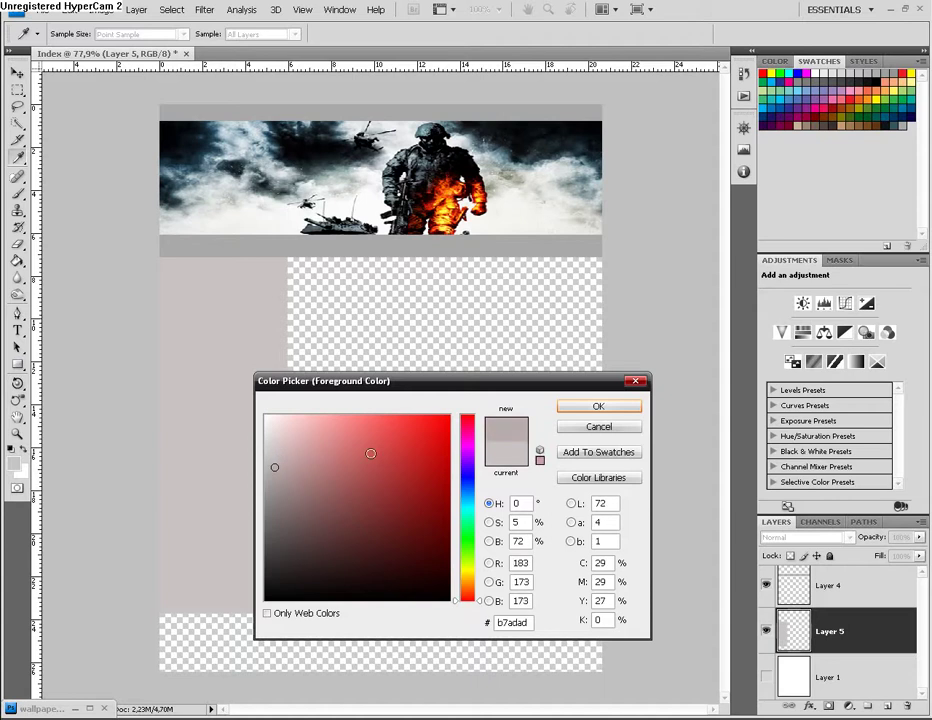
mouse_move(467, 428)
mouse_down()
mouse_move(468, 438)
mouse_move(468, 424)
mouse_up()
click(273, 462)
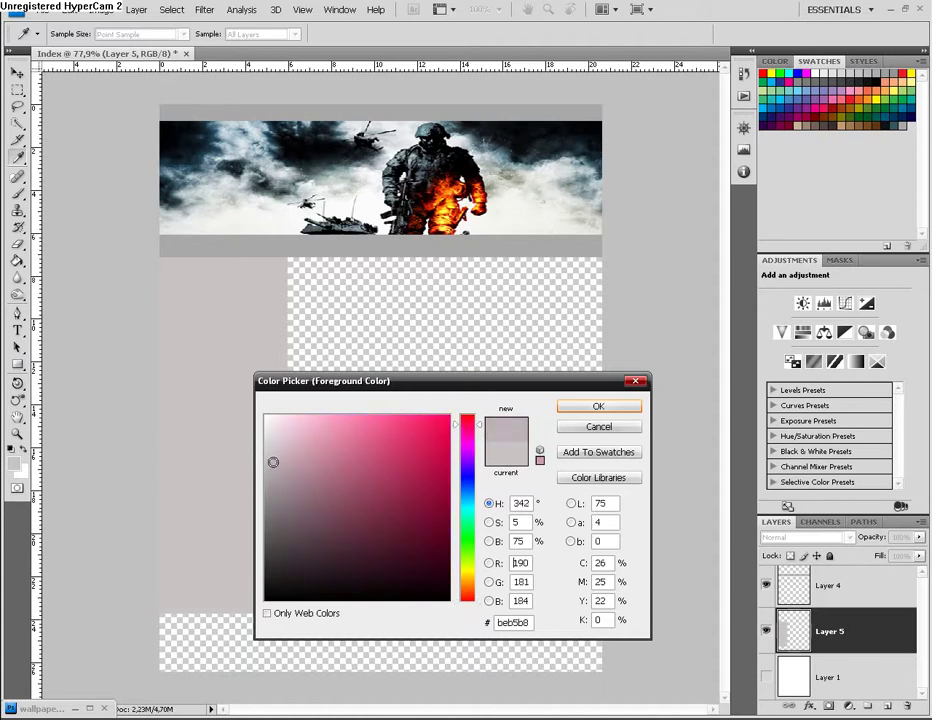
mouse_move(273, 462)
mouse_down()
mouse_move(283, 456)
mouse_move(281, 478)
mouse_move(300, 476)
mouse_move(299, 517)
mouse_move(281, 495)
mouse_move(271, 504)
mouse_move(277, 528)
mouse_move(264, 600)
mouse_up()
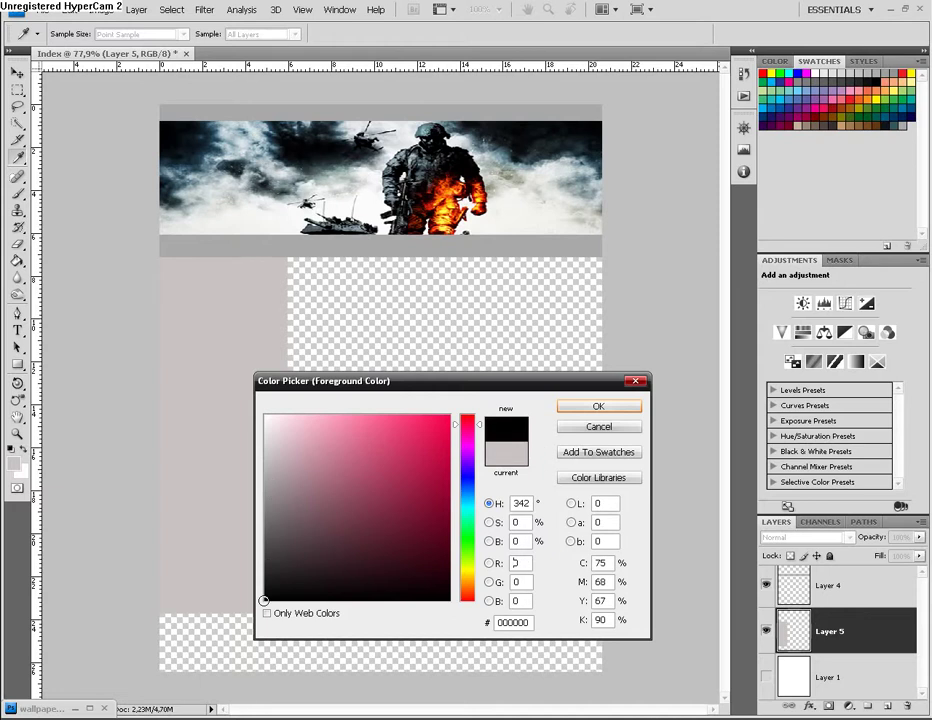
mouse_move(264, 600)
mouse_down()
mouse_move(281, 560)
mouse_move(277, 479)
mouse_move(287, 498)
mouse_up()
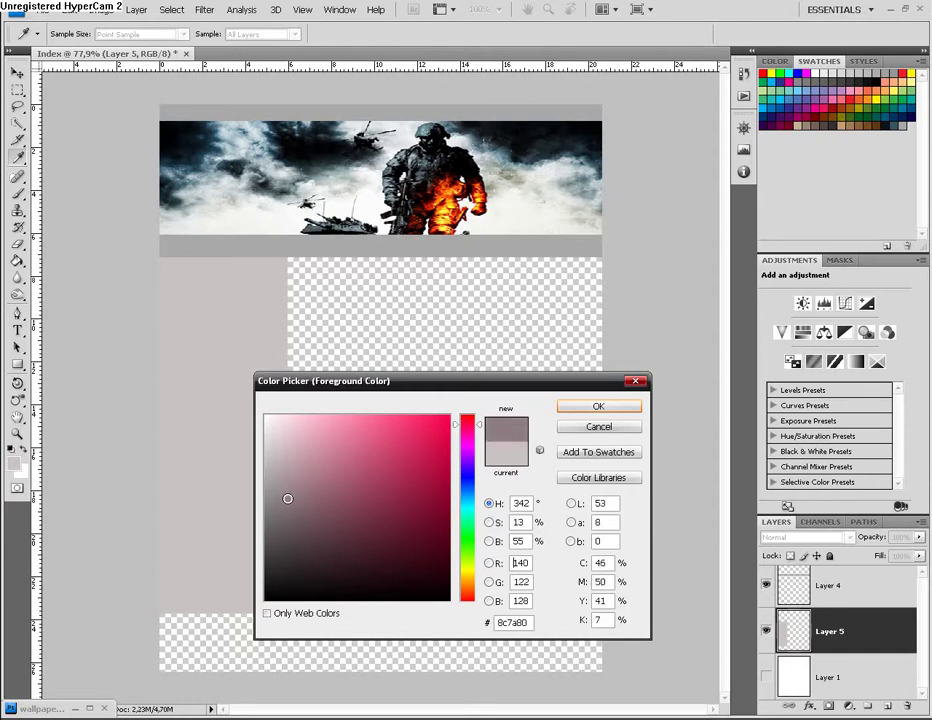
click(597, 407)
key(u)
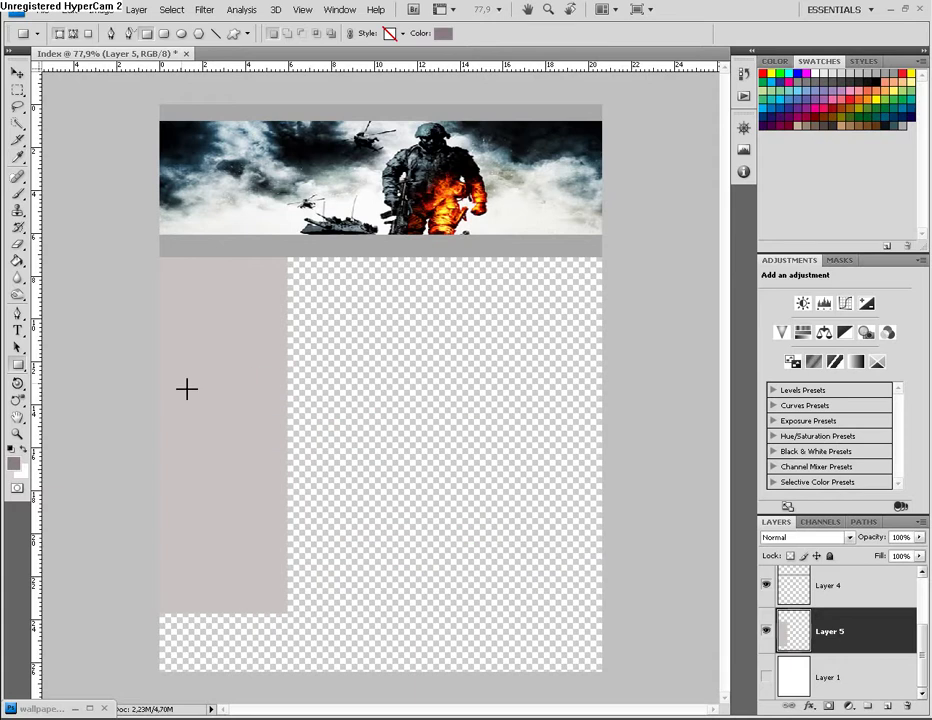
key(g)
click(165, 318)
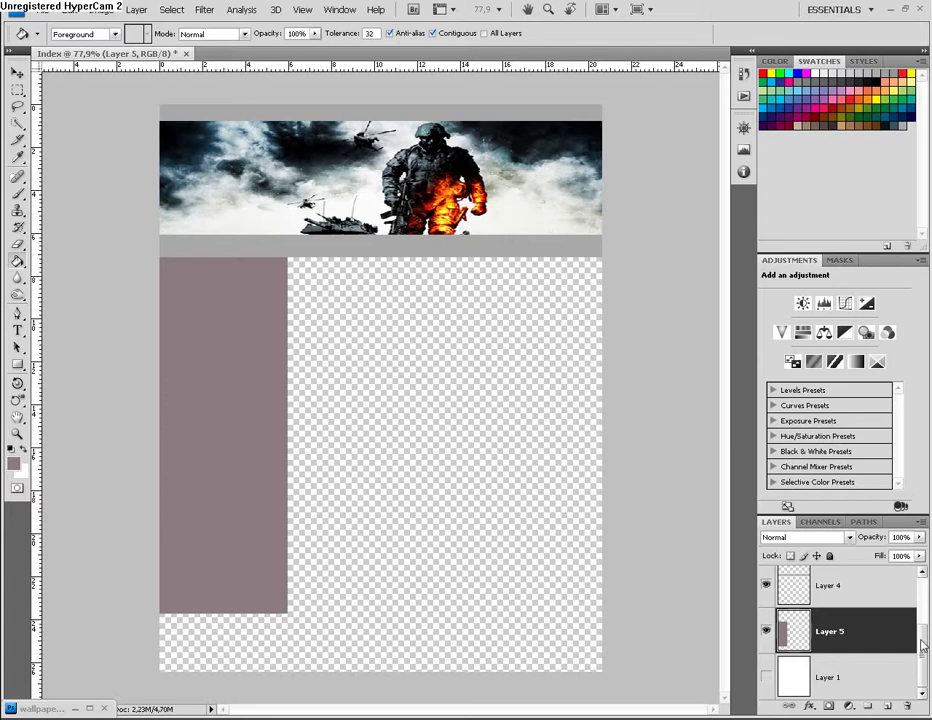
- Show Layer 1 again and duplicate the sidebar layer, Layer 5, within the Index document as Layer 6
click(766, 677)
click(817, 680)
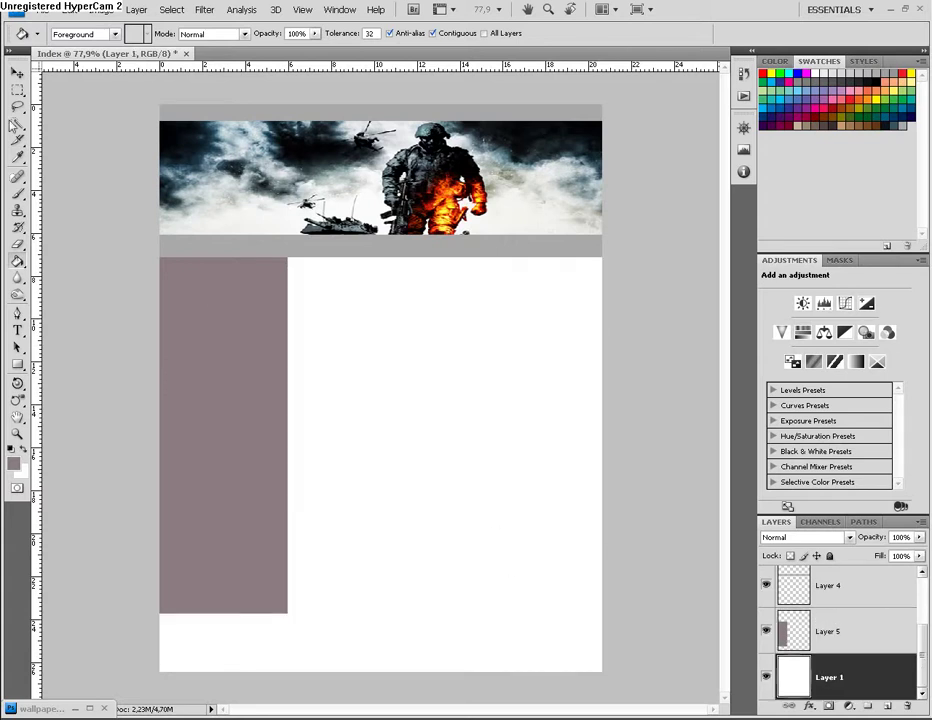
click(810, 631)
right_click(806, 627)
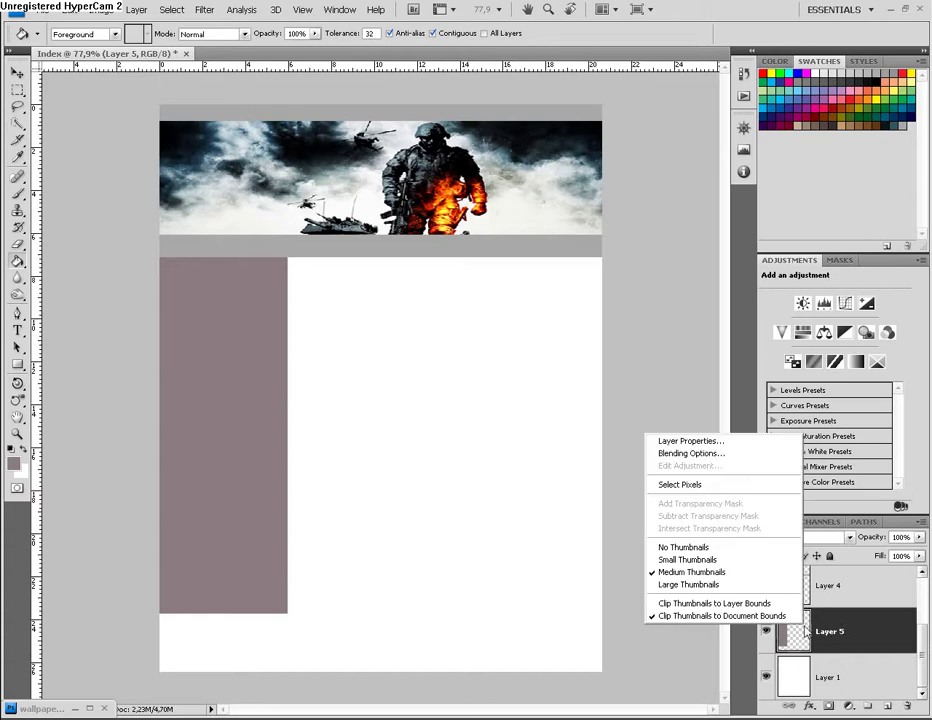
right_click(827, 636)
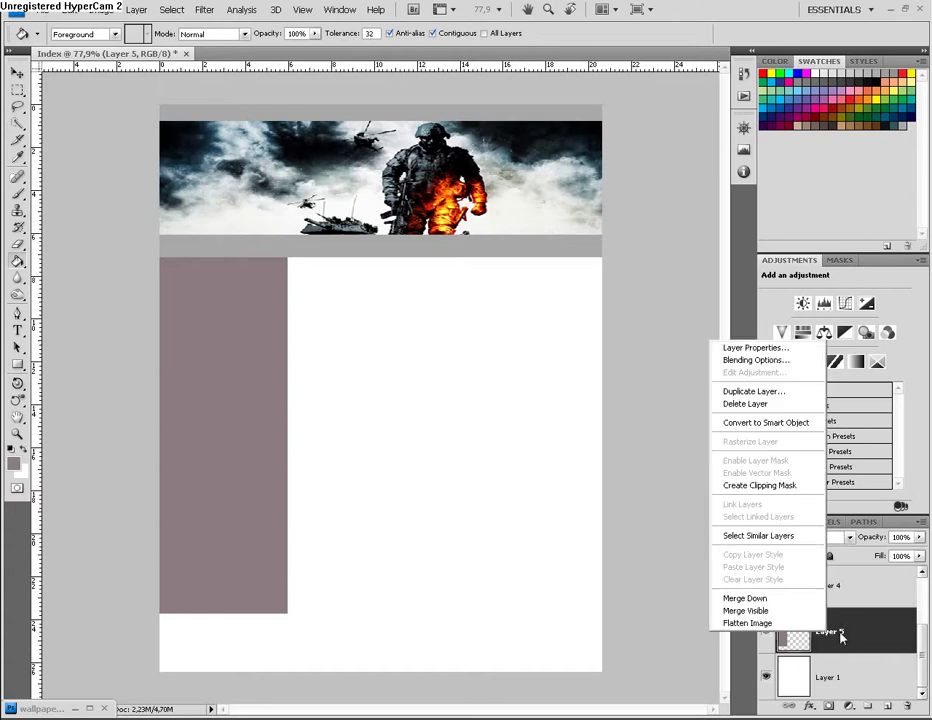
click(752, 391)
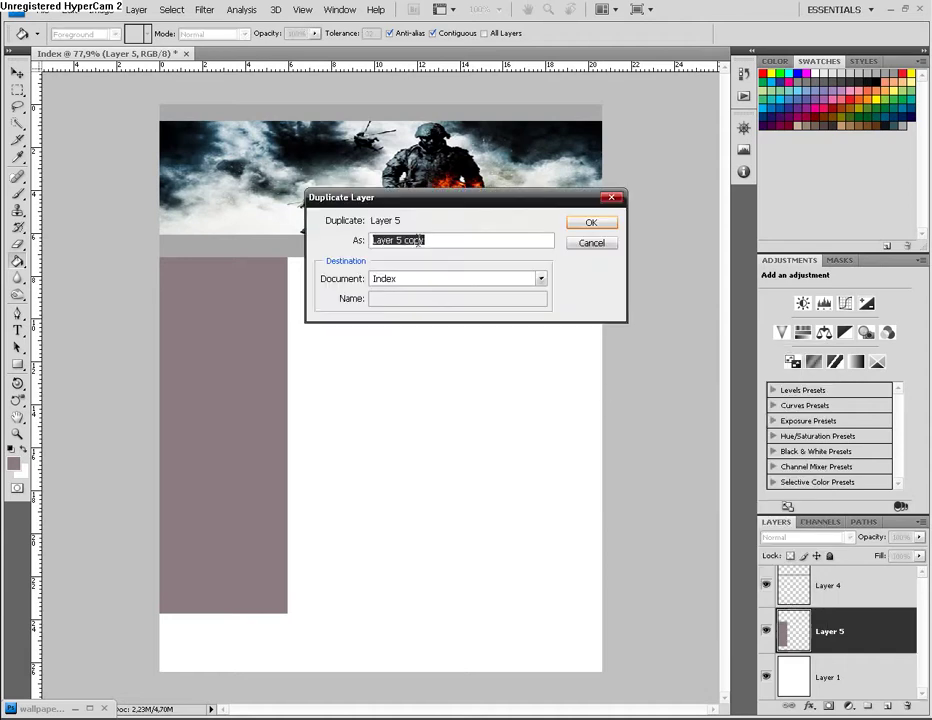
drag(398, 241, 470, 237)
text(6)
click(600, 222)
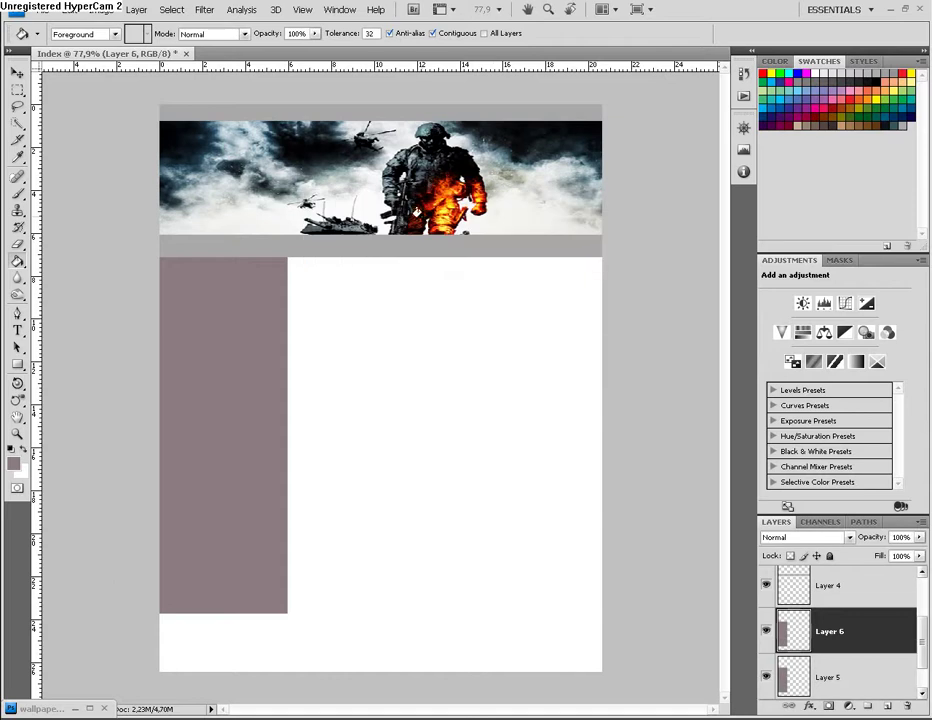
- Activate Layer 6 and move the sidebar copy to the right of the original sidebar, leaving a white gap between them
click(791, 683)
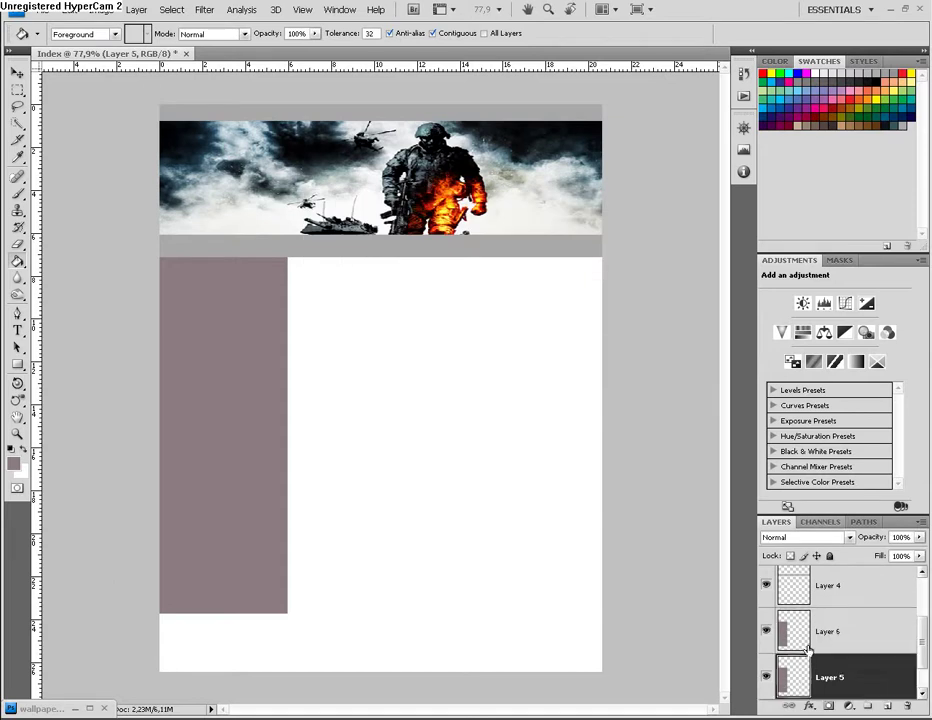
click(806, 644)
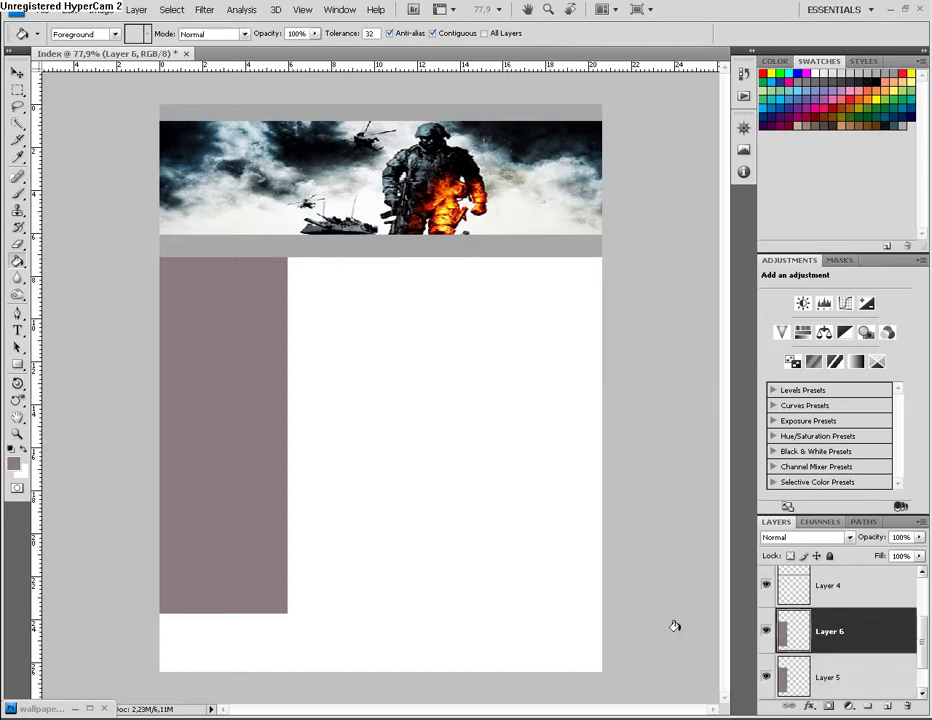
click(17, 73)
drag(213, 314, 359, 331)
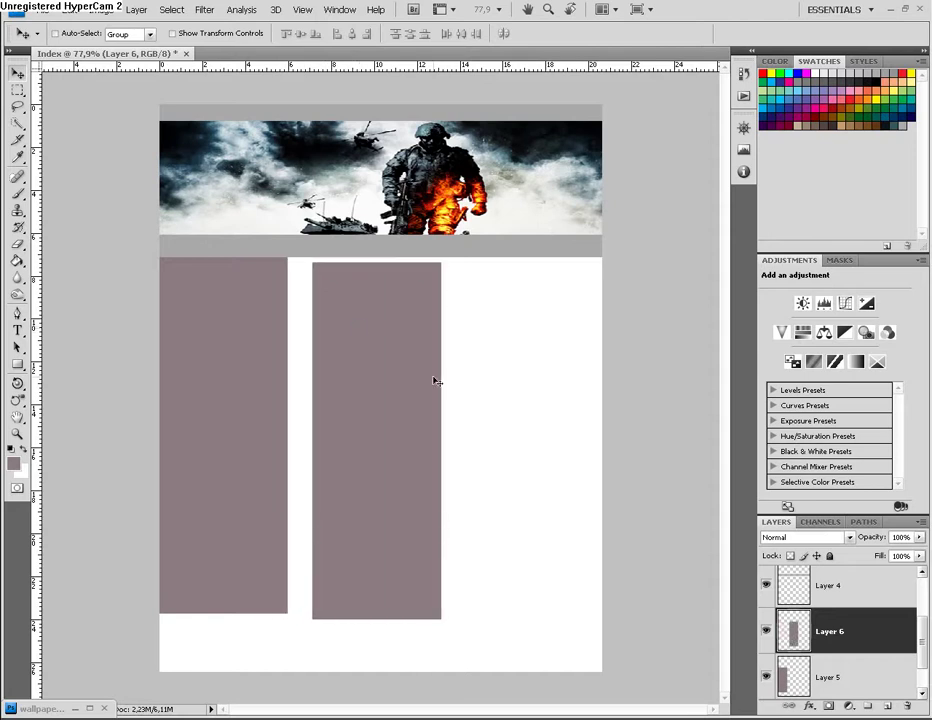
- Set the foreground colour to the lighter mauve-grey #a3979b and fill the sidebar copy with it using the Paint Bucket tool
click(13, 461)
drag(287, 498, 278, 482)
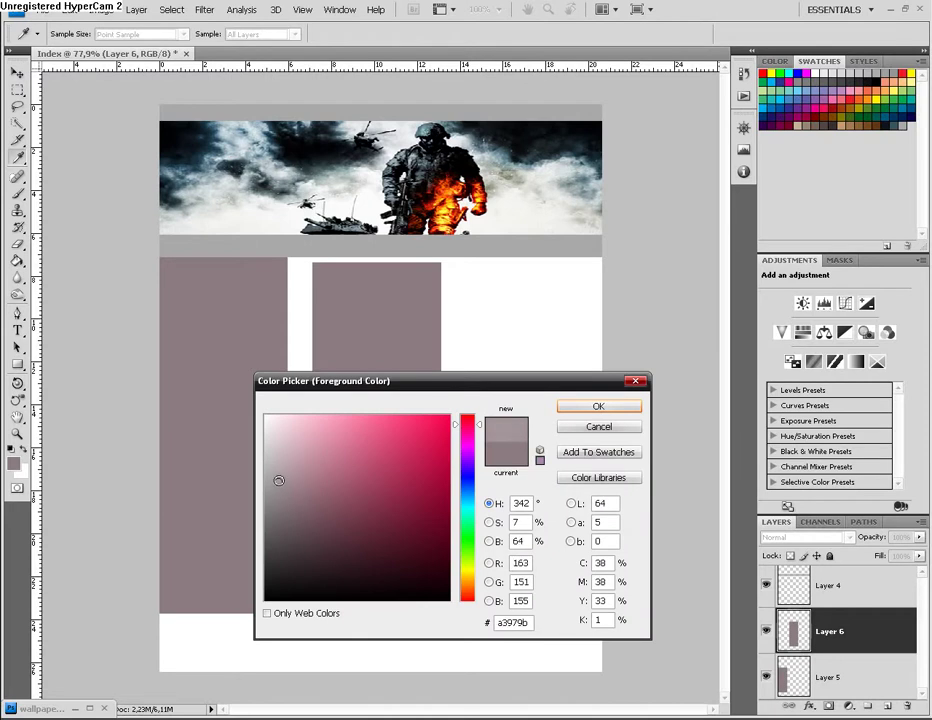
click(597, 408)
key(v)
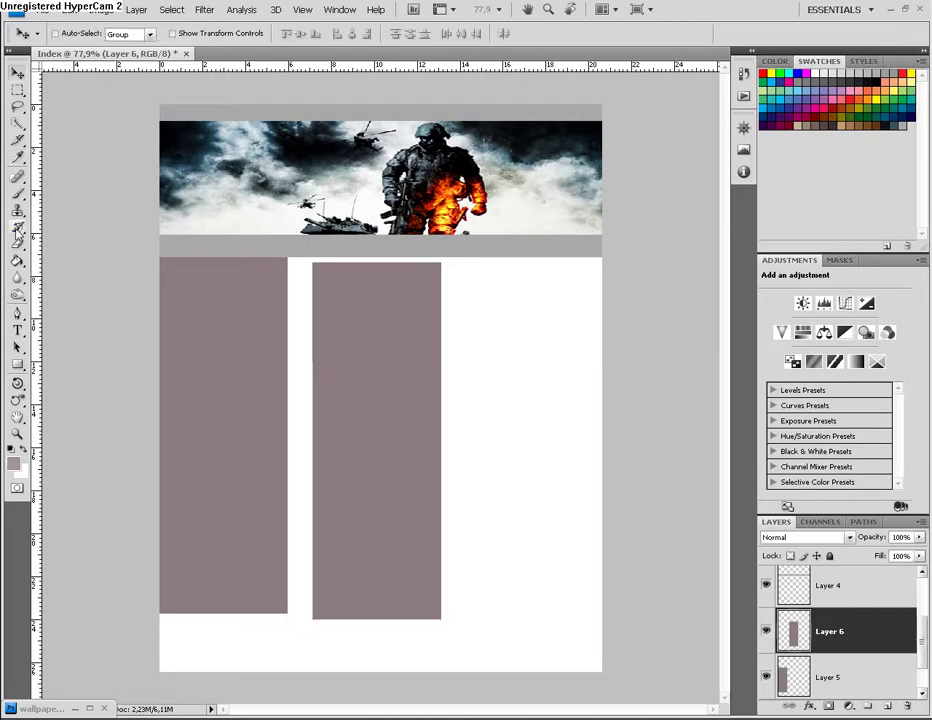
click(17, 263)
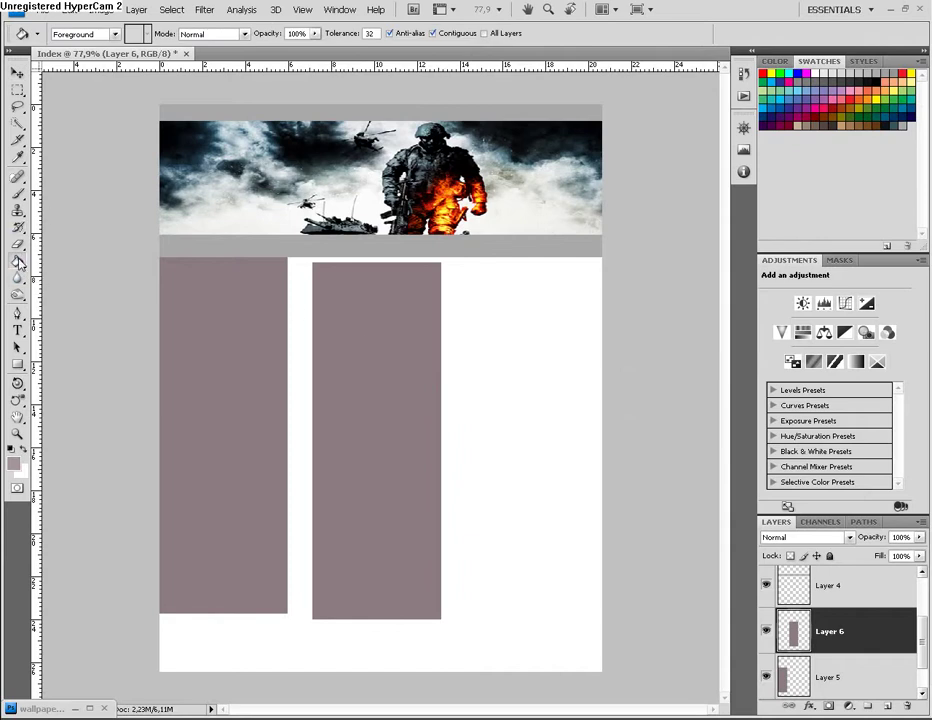
click(358, 374)
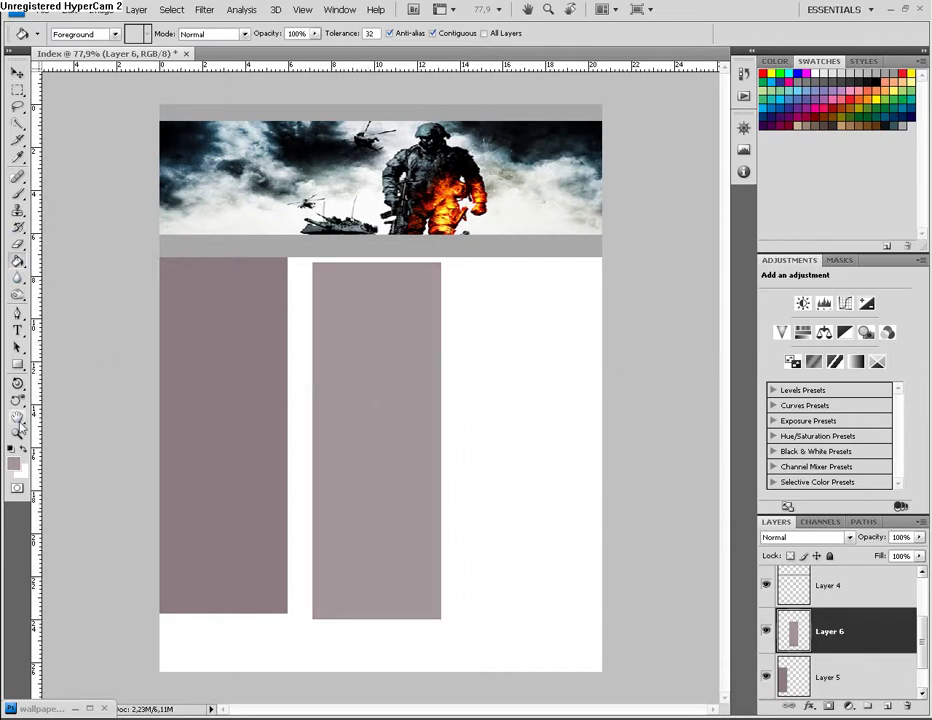
- Change the foreground colour to the dusty pink #bf95a2 and fill the sidebar copy with it
click(13, 463)
mouse_move(290, 479)
mouse_down()
mouse_move(318, 495)
mouse_move(304, 480)
mouse_move(306, 461)
mouse_up()
click(598, 406)
click(362, 348)
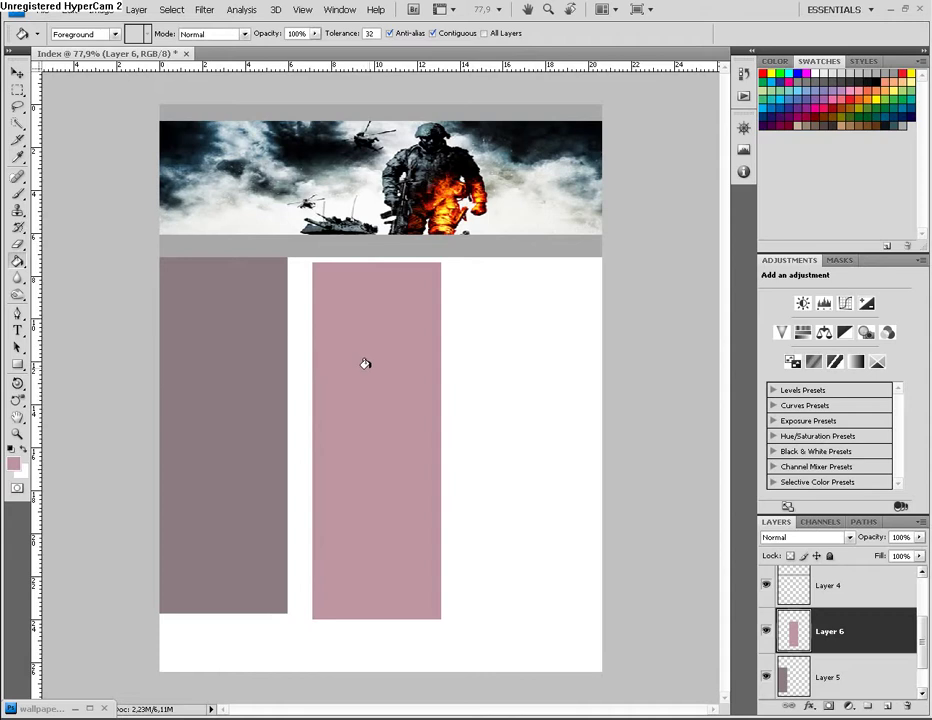
- Set the foreground colour to the light grey #dfdfdf and fill the sidebar copy with it using the Paint Bucket tool
click(14, 462)
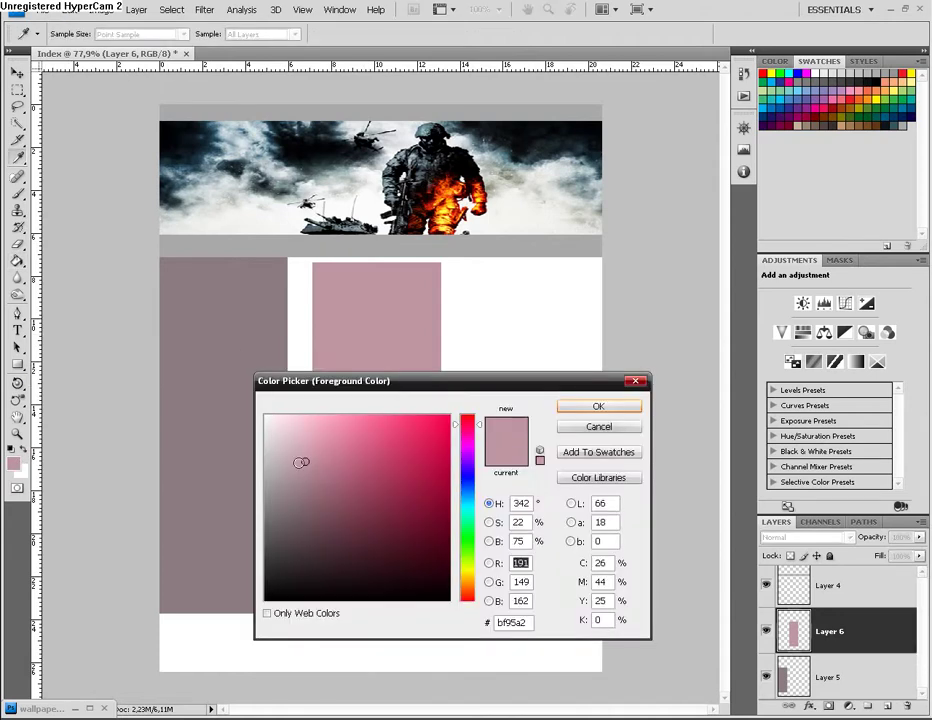
drag(304, 460, 269, 469)
drag(466, 441, 466, 462)
mouse_move(270, 440)
mouse_down()
mouse_move(279, 428)
mouse_move(266, 435)
mouse_move(264, 493)
mouse_move(261, 438)
mouse_up()
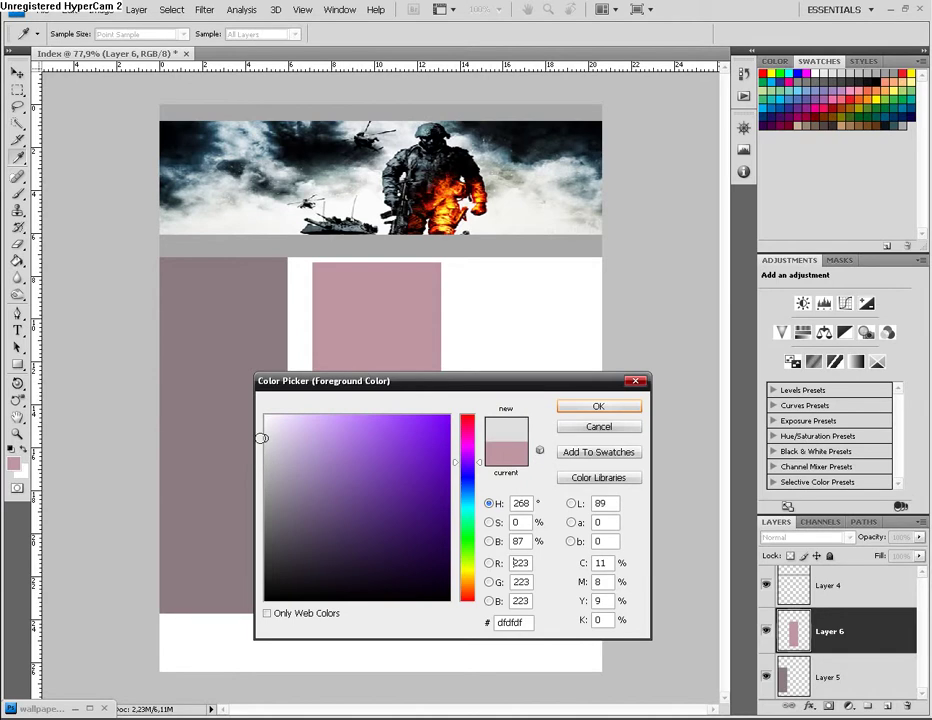
click(564, 410)
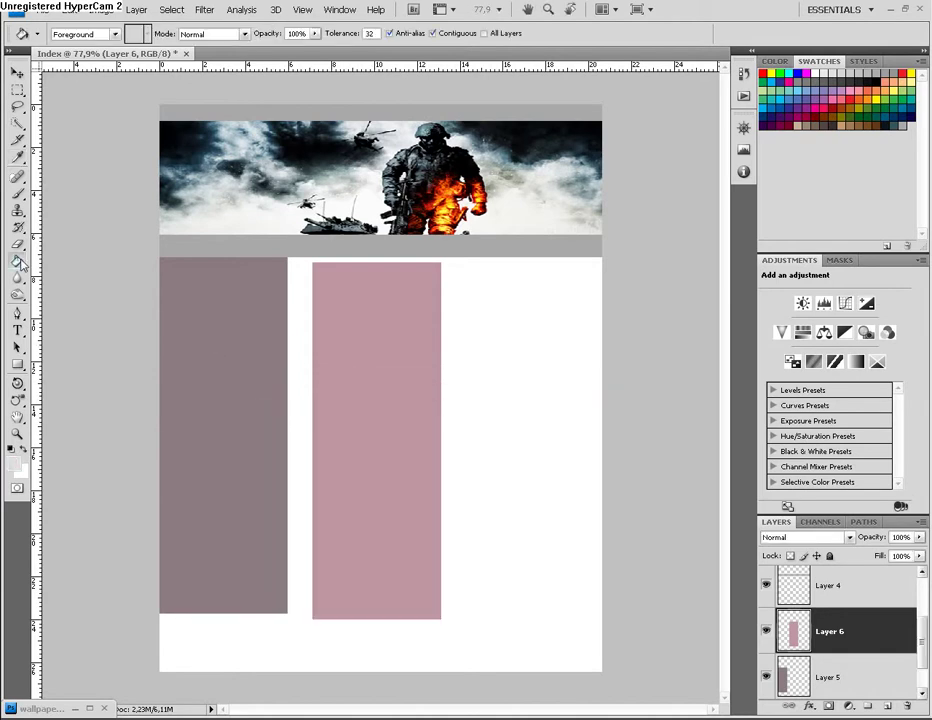
click(349, 370)
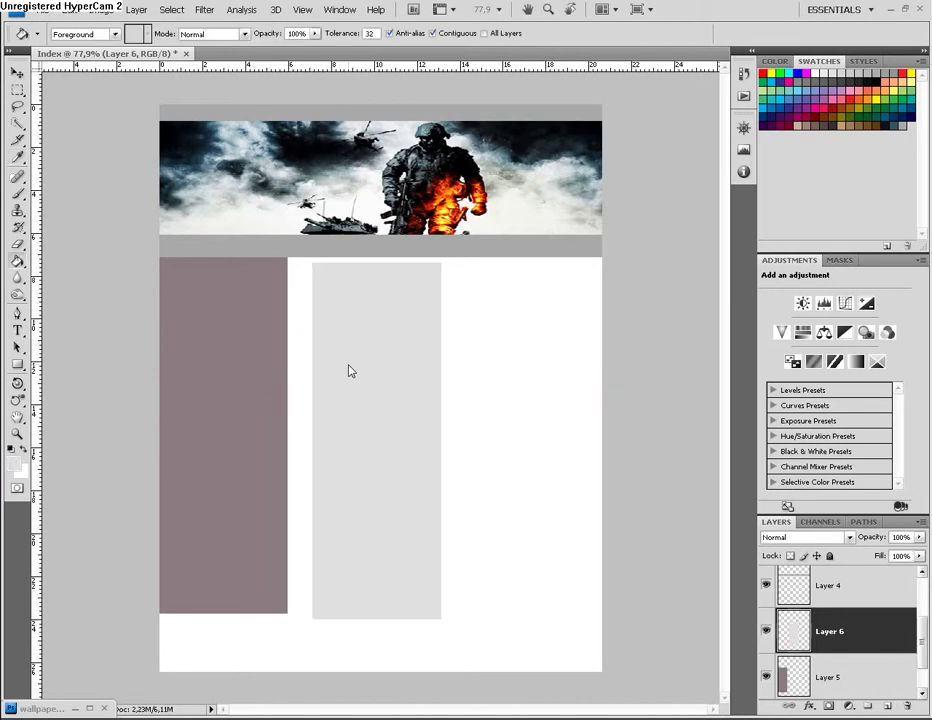
- Move the light grey column flush against the mauve sidebar's right edge and the underside of the grey strip, and check its alignment up close
click(17, 74)
drag(400, 353, 373, 348)
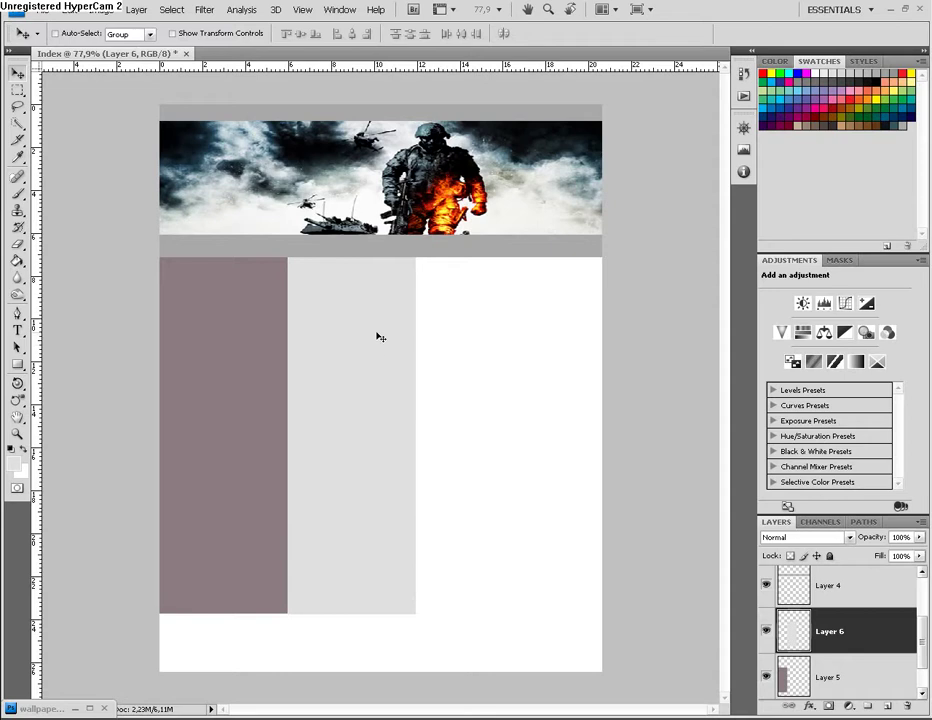
click(743, 128)
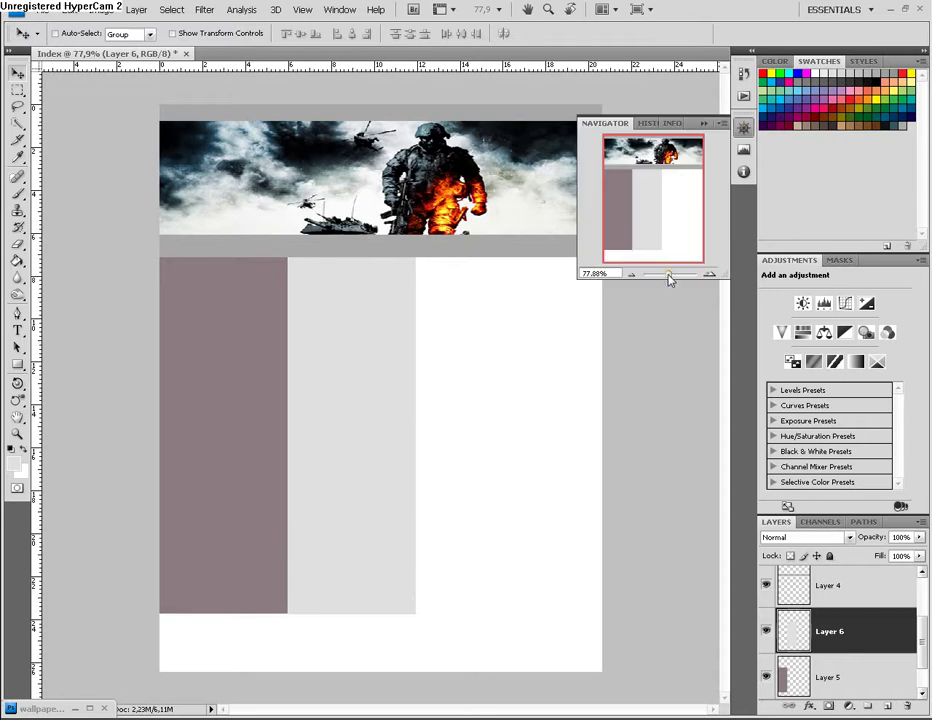
drag(670, 277, 674, 279)
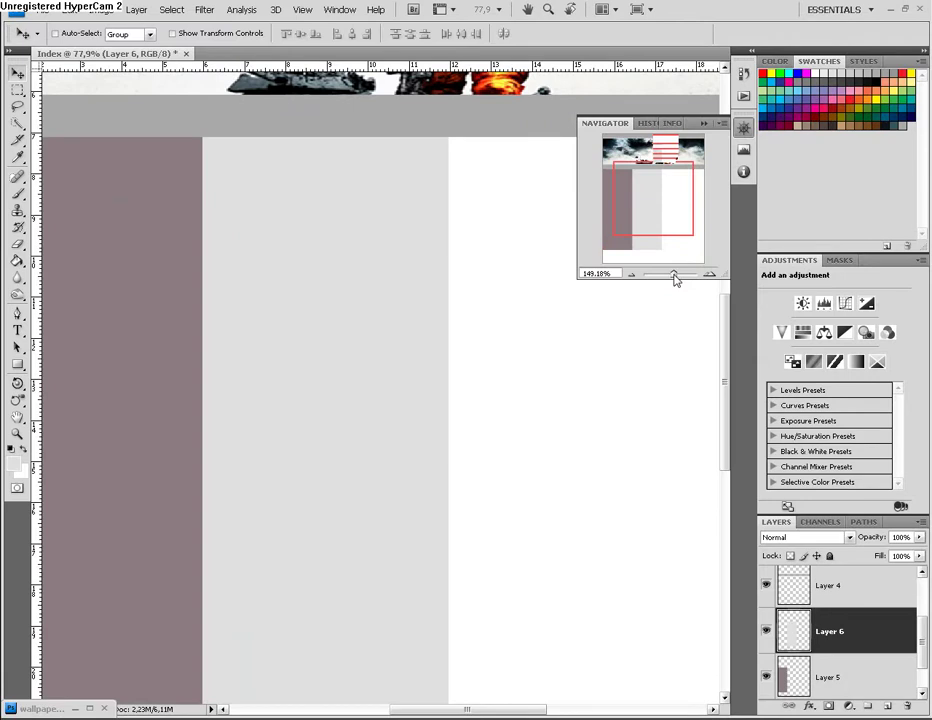
drag(674, 279, 670, 277)
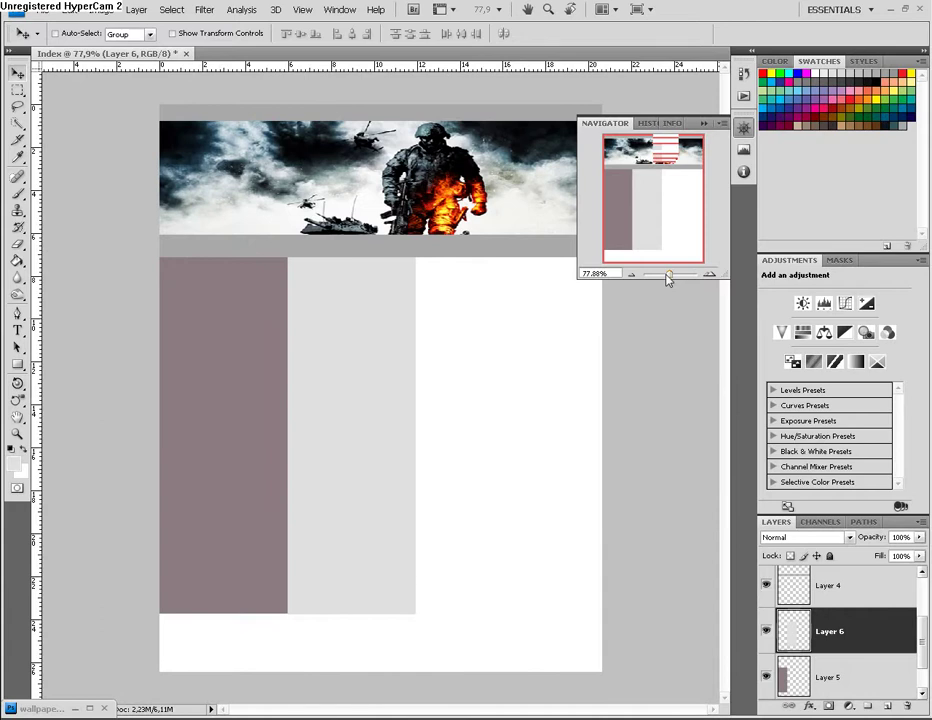
click(741, 129)
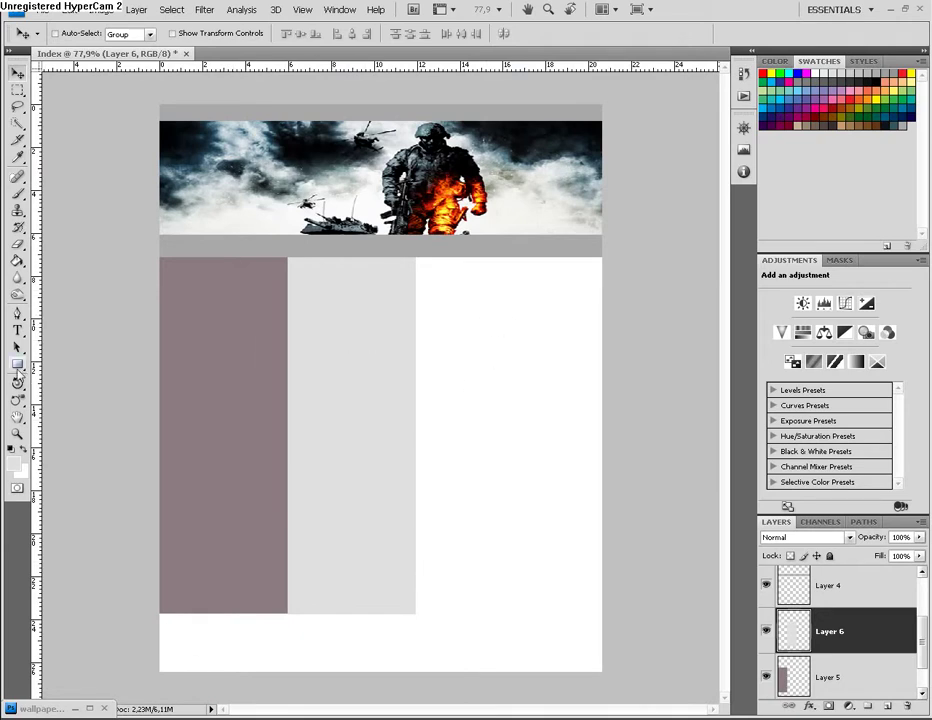
- Activate Layer 1 and marquee-select a full-width footer area from the columns' lower edge to the bottom of the canvas
click(17, 89)
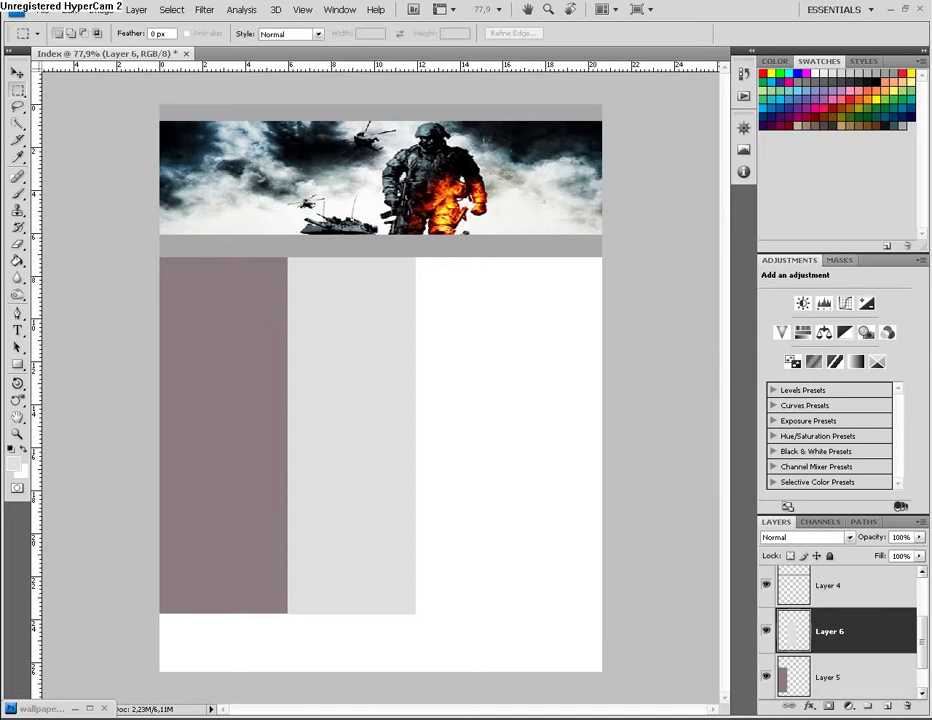
scroll(905, 707, down, 1)
click(828, 676)
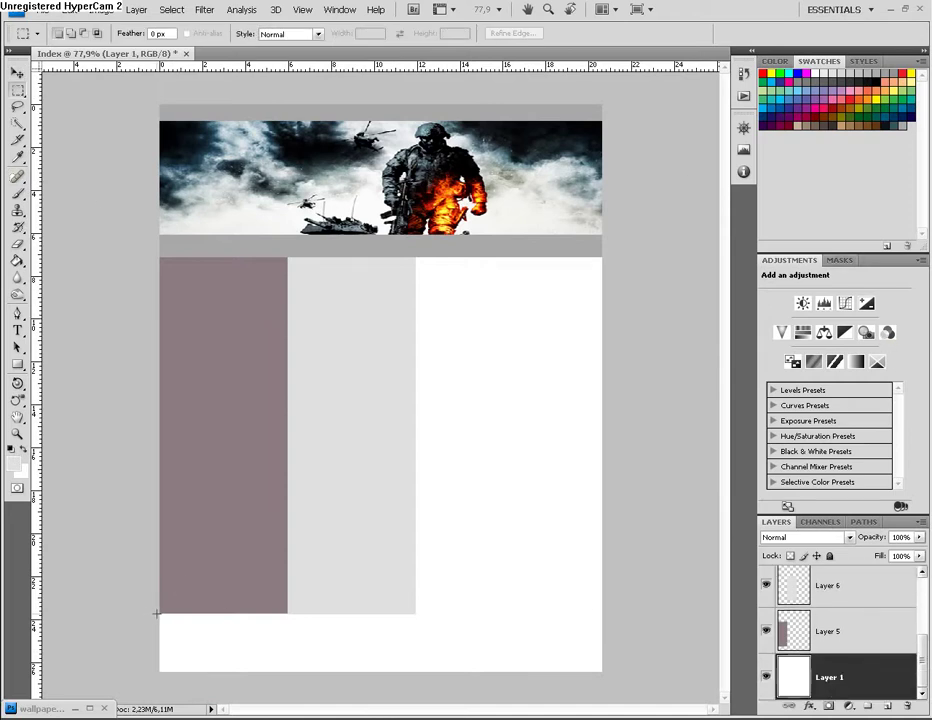
drag(179, 626, 352, 660)
drag(609, 680, 609, 680)
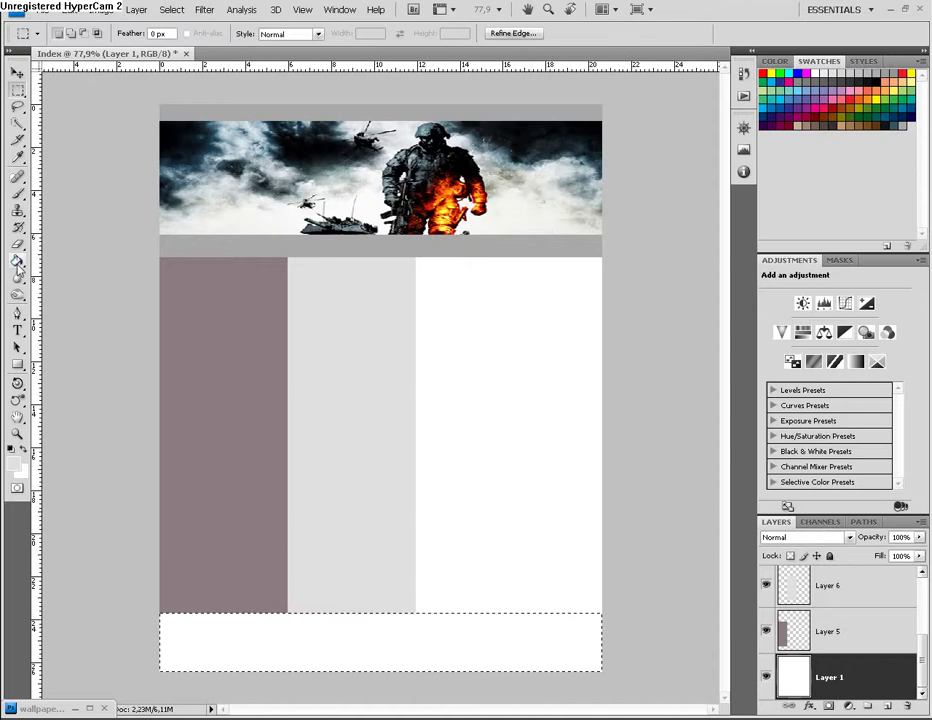
- Copy the selected footer area to a new layer and hide Layer 1
right_click(259, 656)
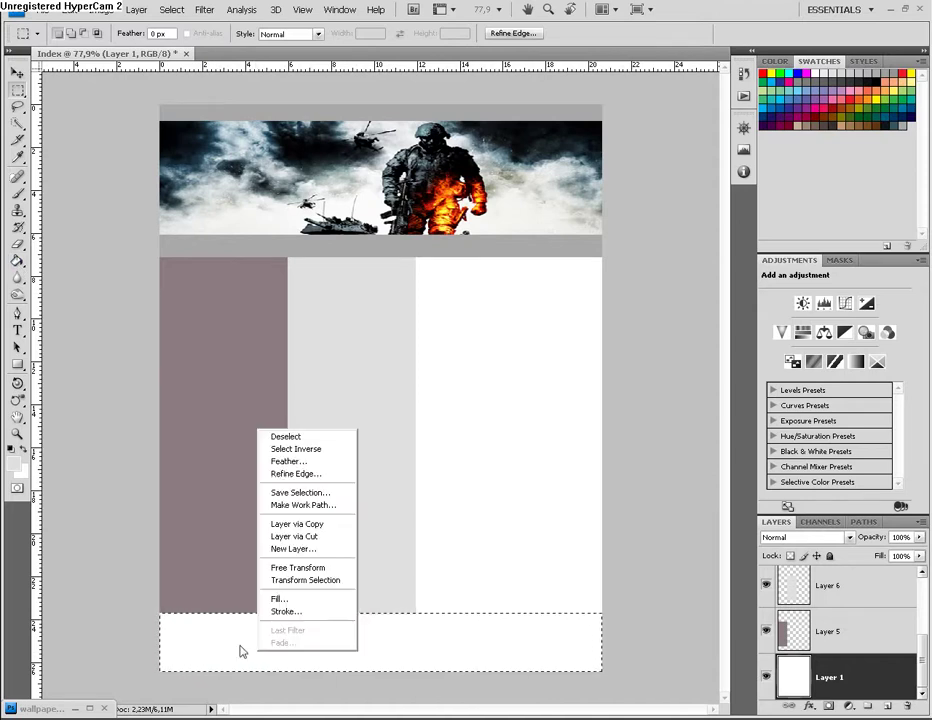
right_click(212, 645)
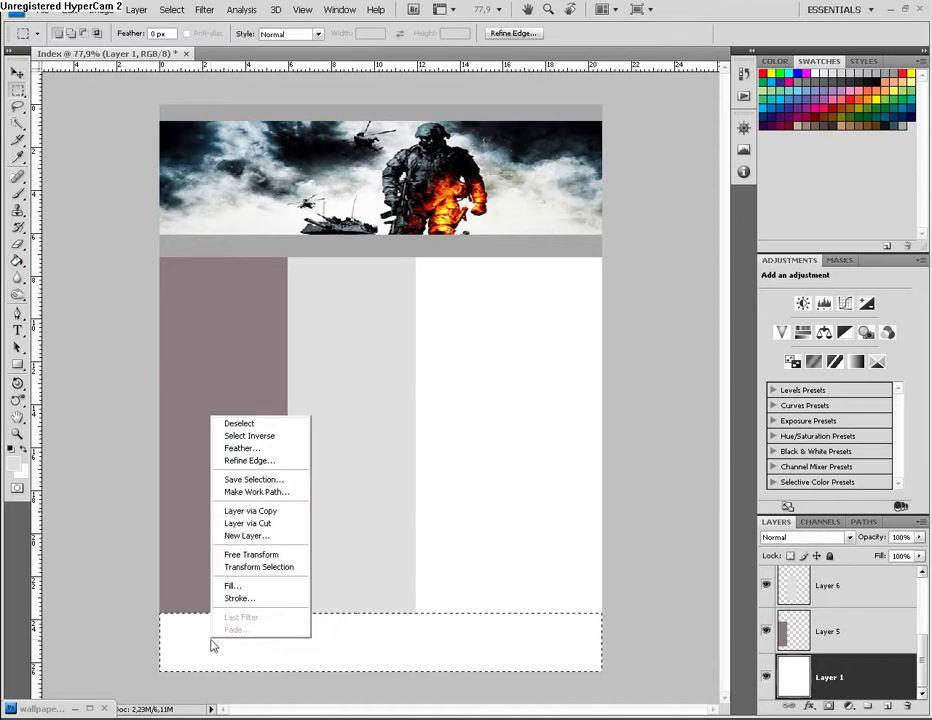
click(242, 517)
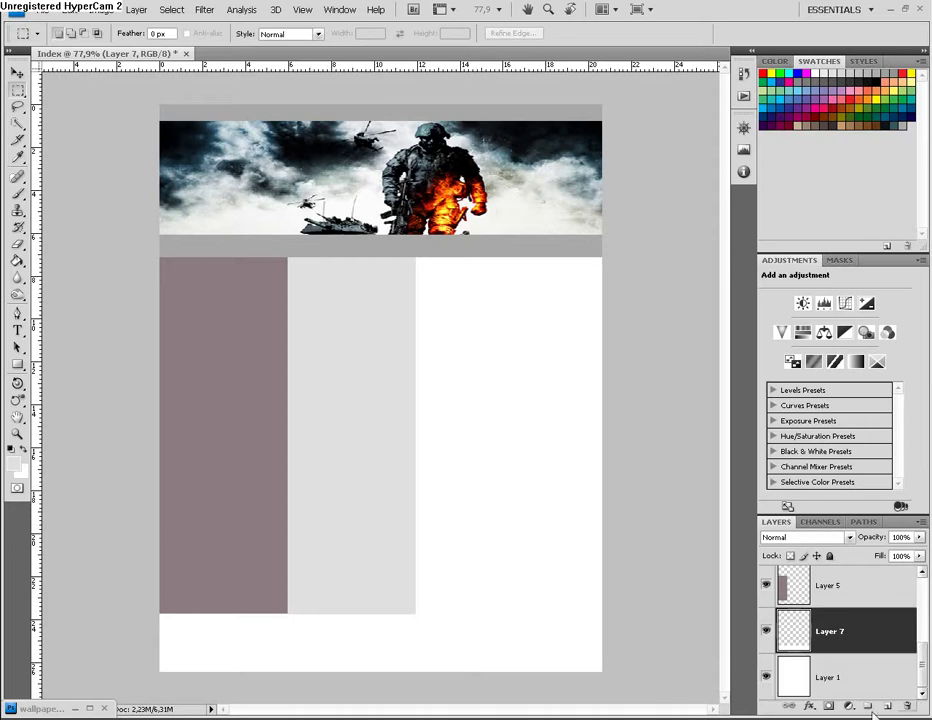
click(766, 677)
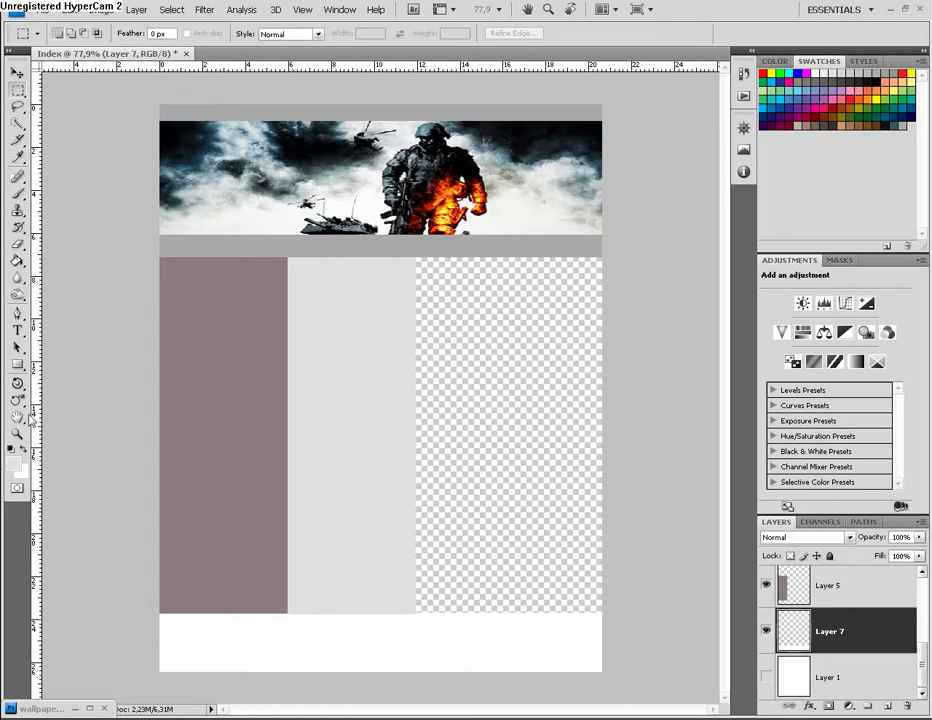
- Sample the top strip's grey #a9a9a9 as the foreground colour and fill the footer with it using the Paint Bucket tool
click(12, 460)
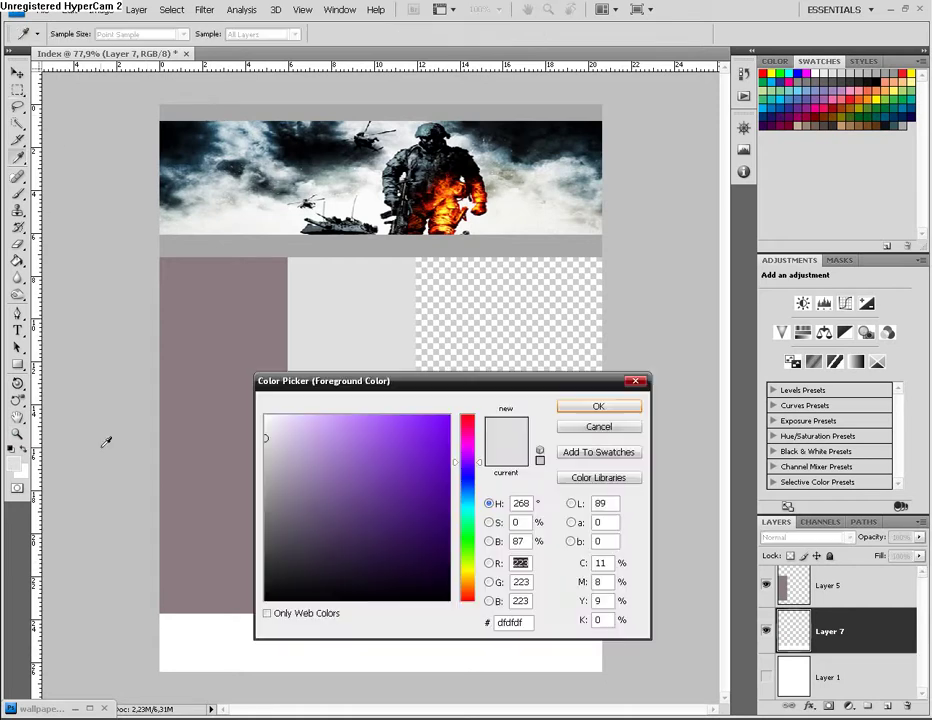
click(334, 106)
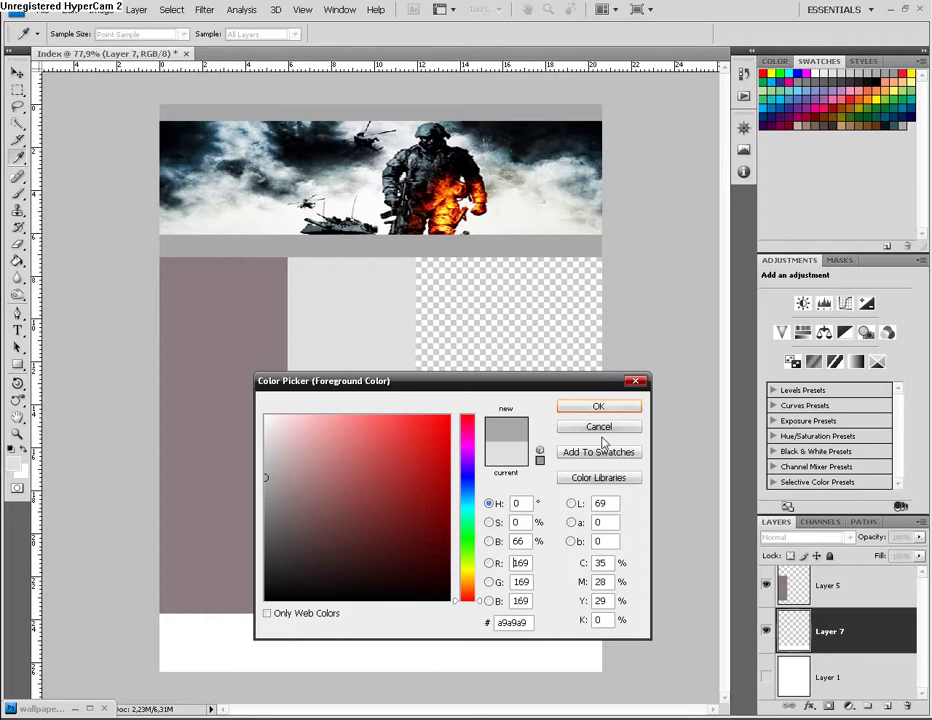
key(Return)
key(m)
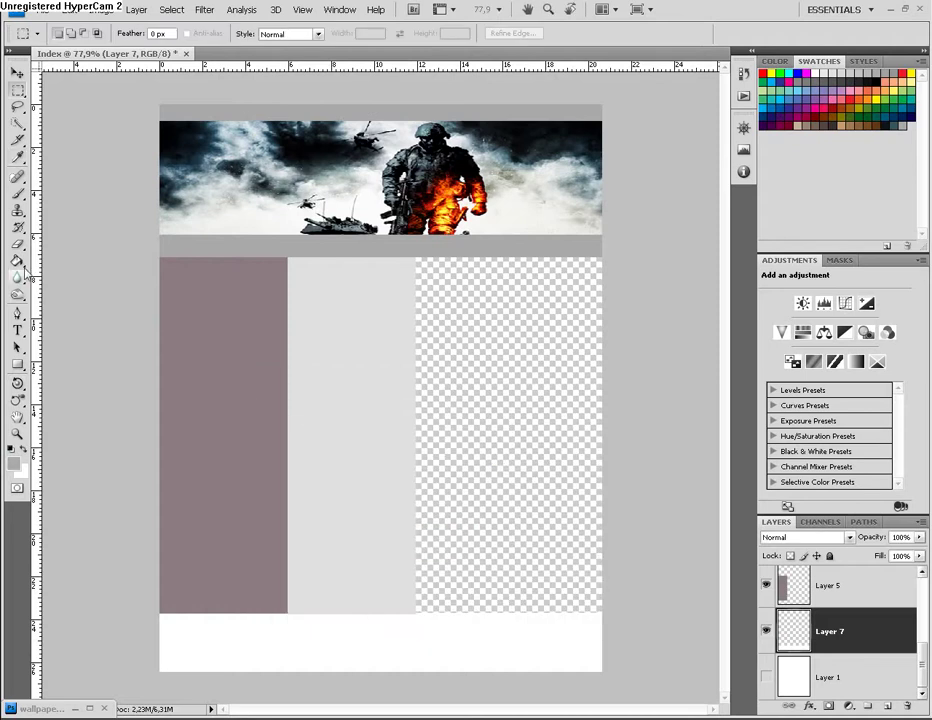
key(g)
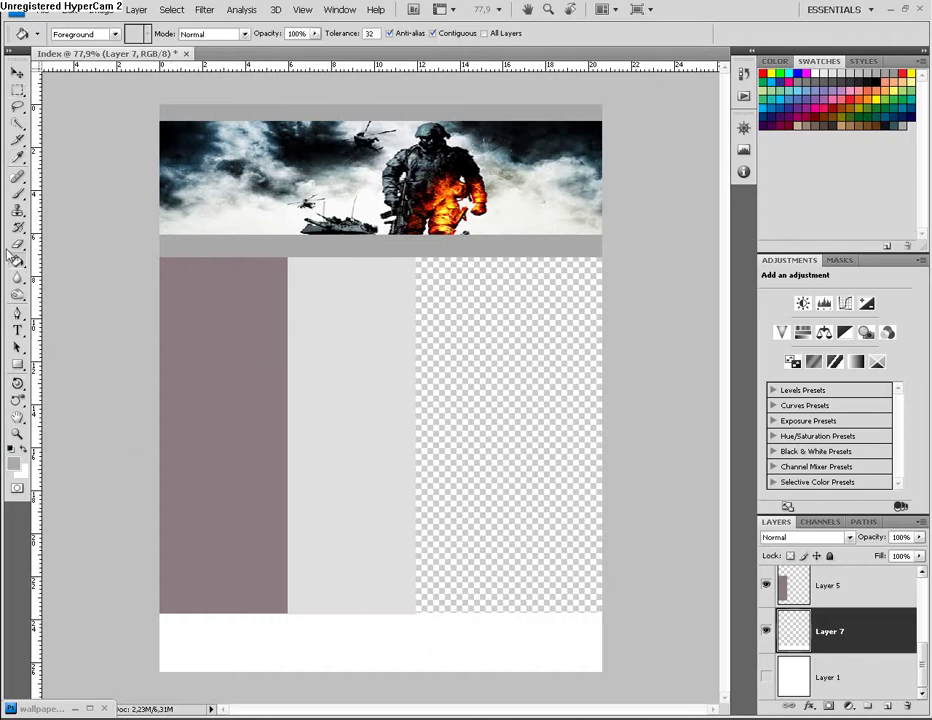
click(243, 660)
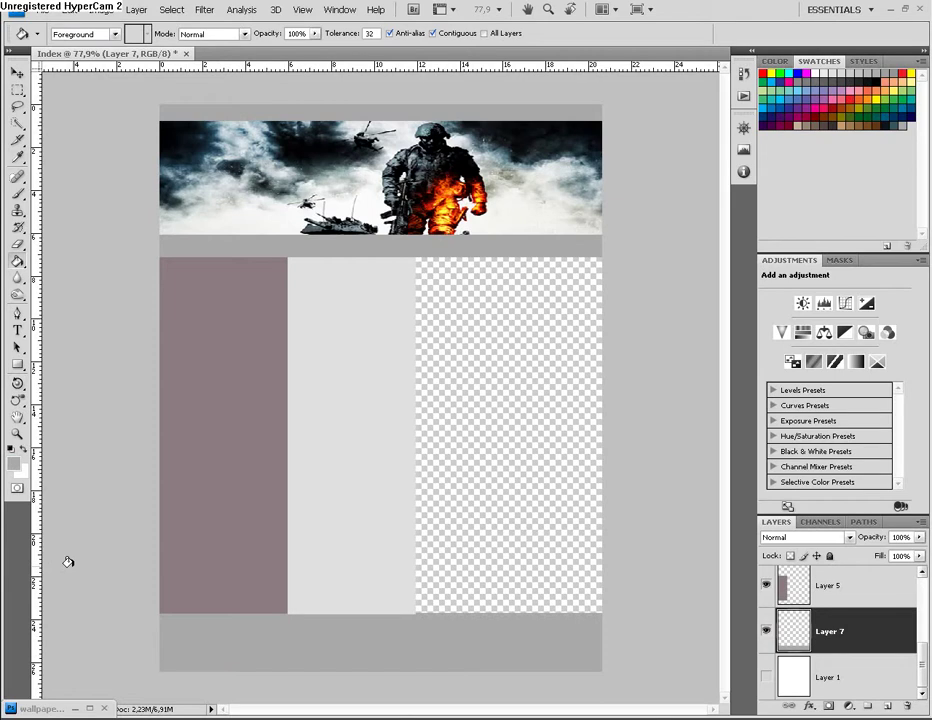
click(743, 128)
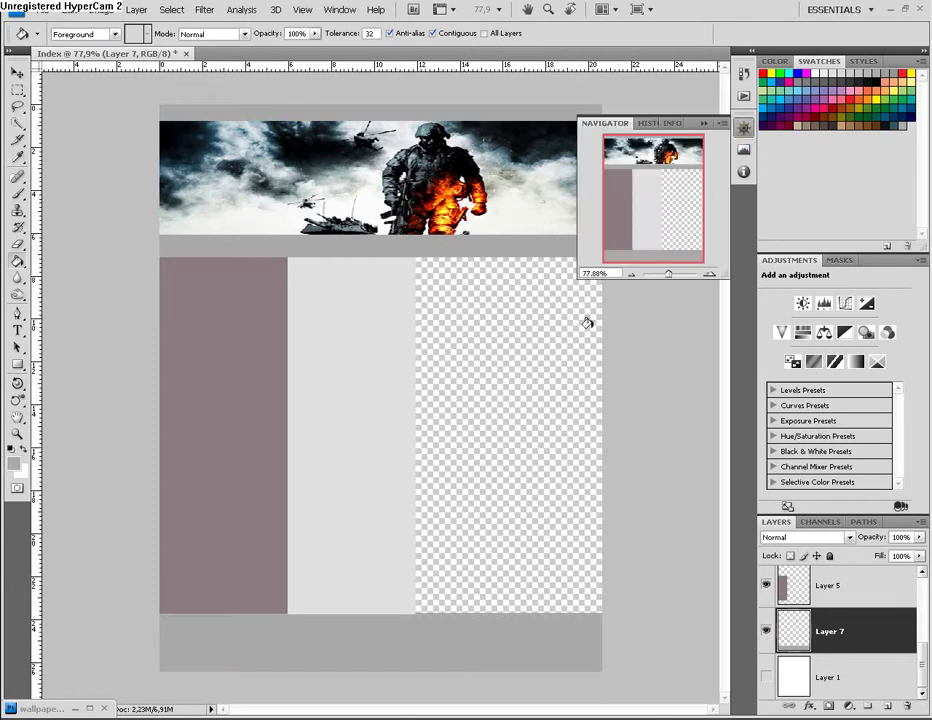
- Move the footer layer, Layer 7, above Layer 6 in the layer stack and activate the Move tool
drag(667, 273, 674, 277)
drag(666, 214, 628, 235)
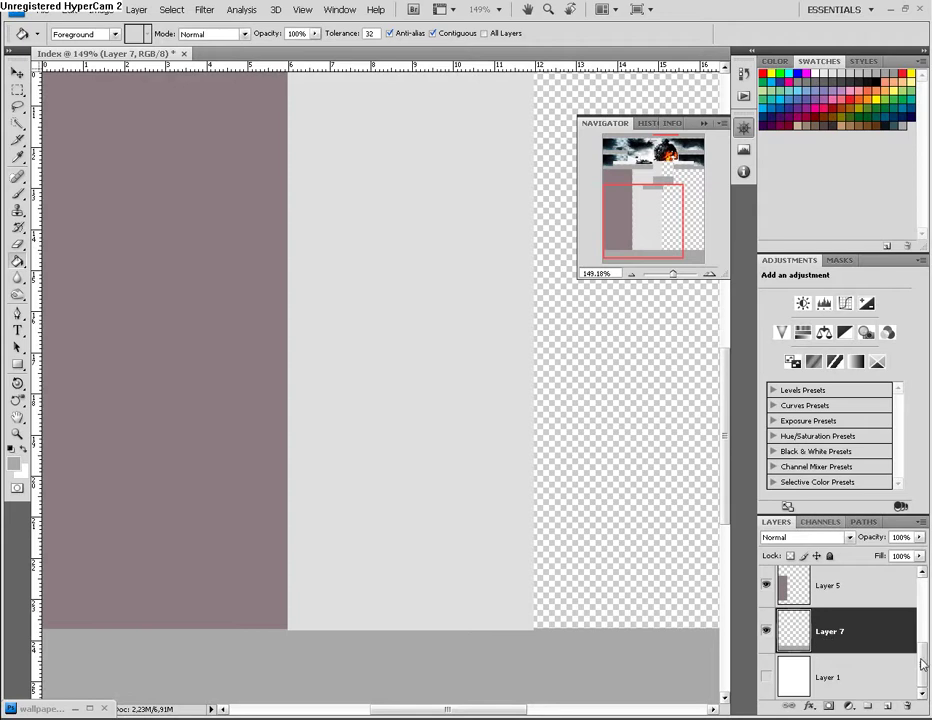
scroll(922, 665, up, 2)
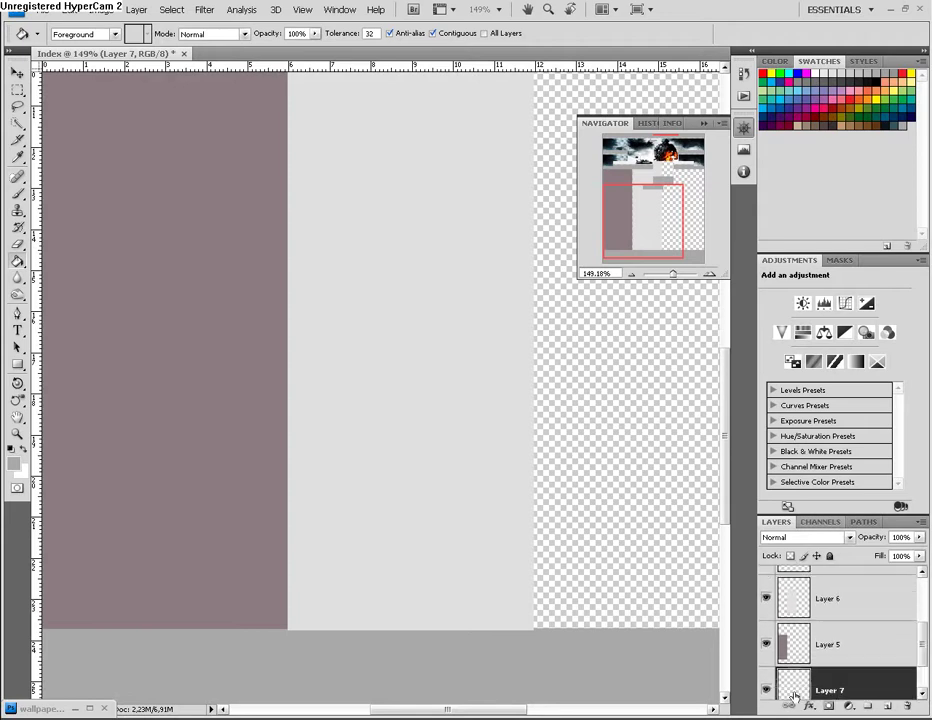
drag(793, 697, 797, 592)
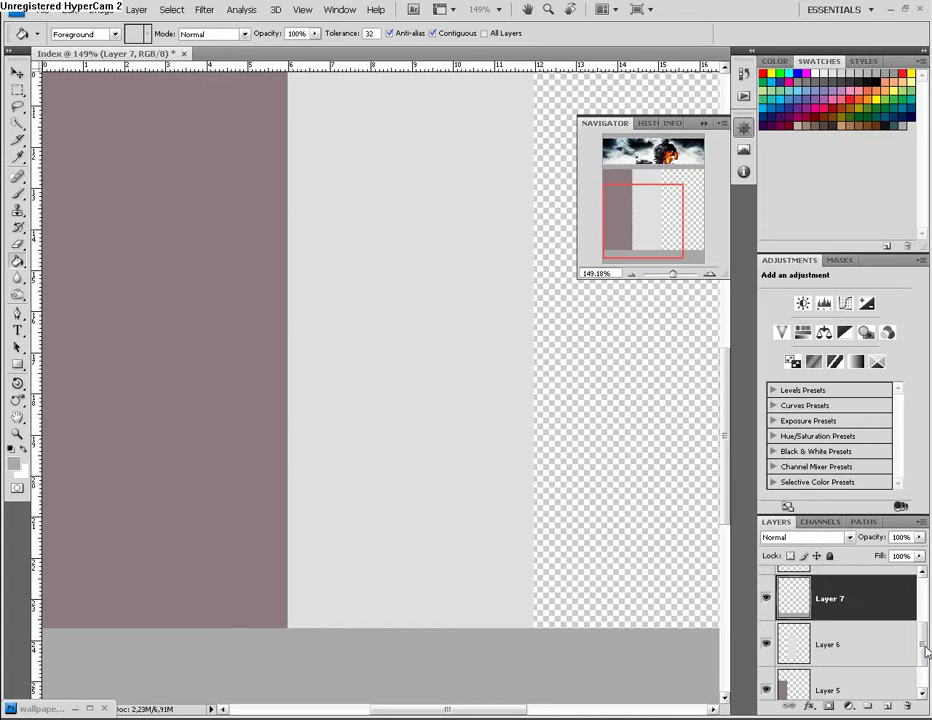
mouse_move(925, 652)
mouse_down()
mouse_move(925, 680)
mouse_move(925, 640)
mouse_move(925, 652)
mouse_up()
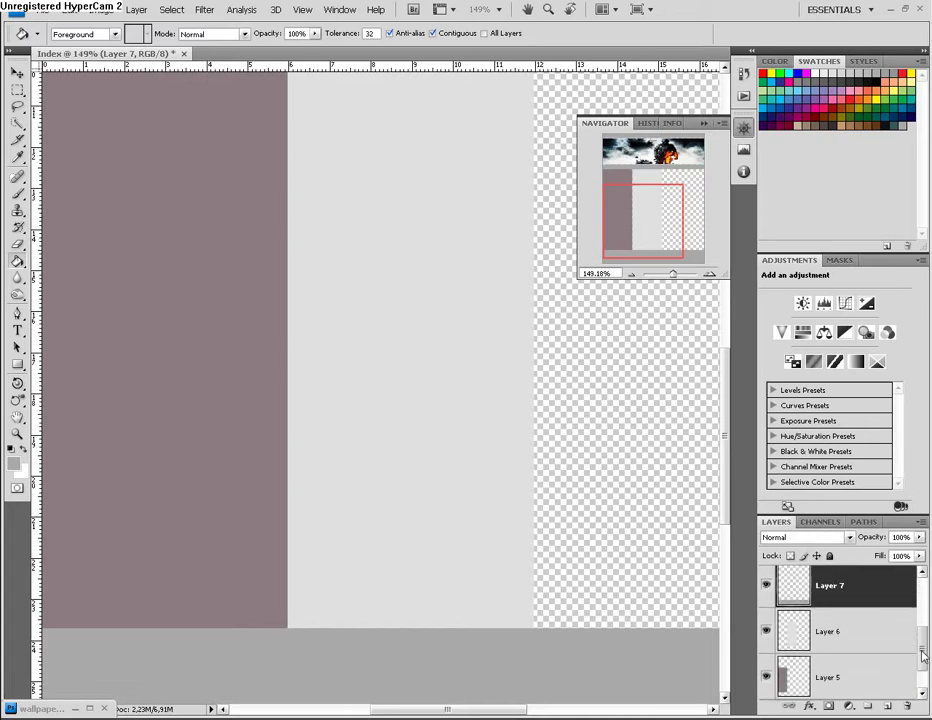
click(671, 276)
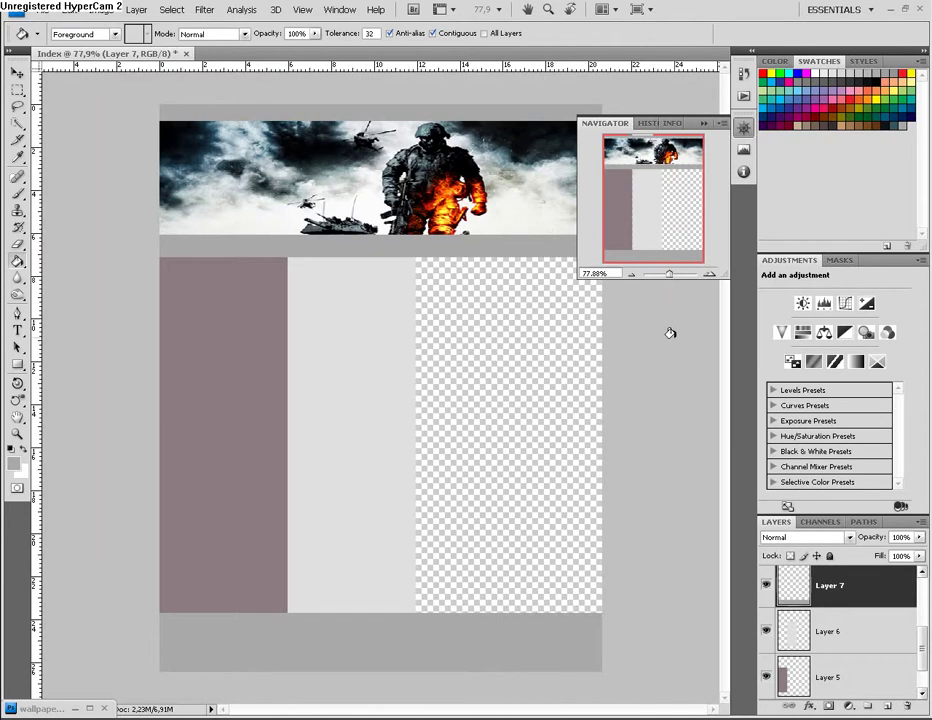
click(16, 72)
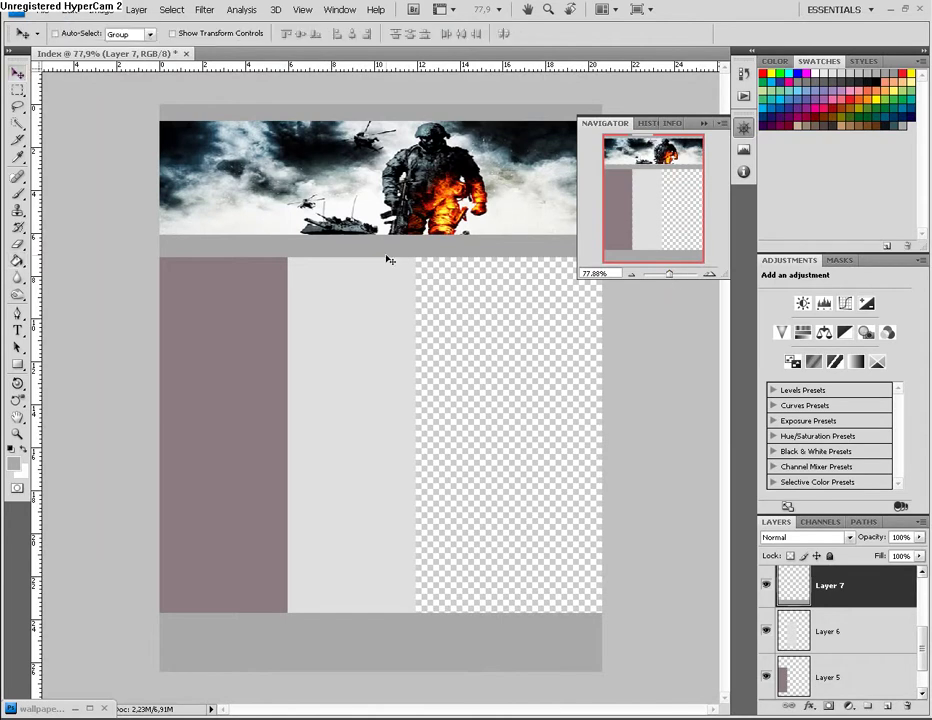
click(743, 128)
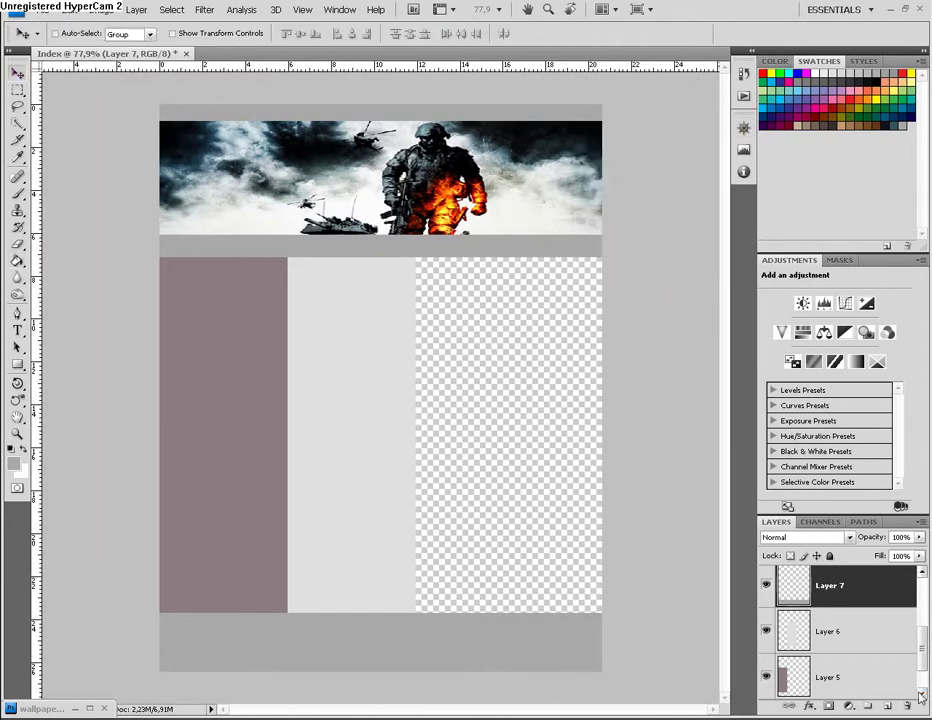
- Examine the layer order and the edges where the banner, grey strip, sidebar and light grey column meet up close
scroll(922, 649, down, 2)
scroll(925, 645, up, 3)
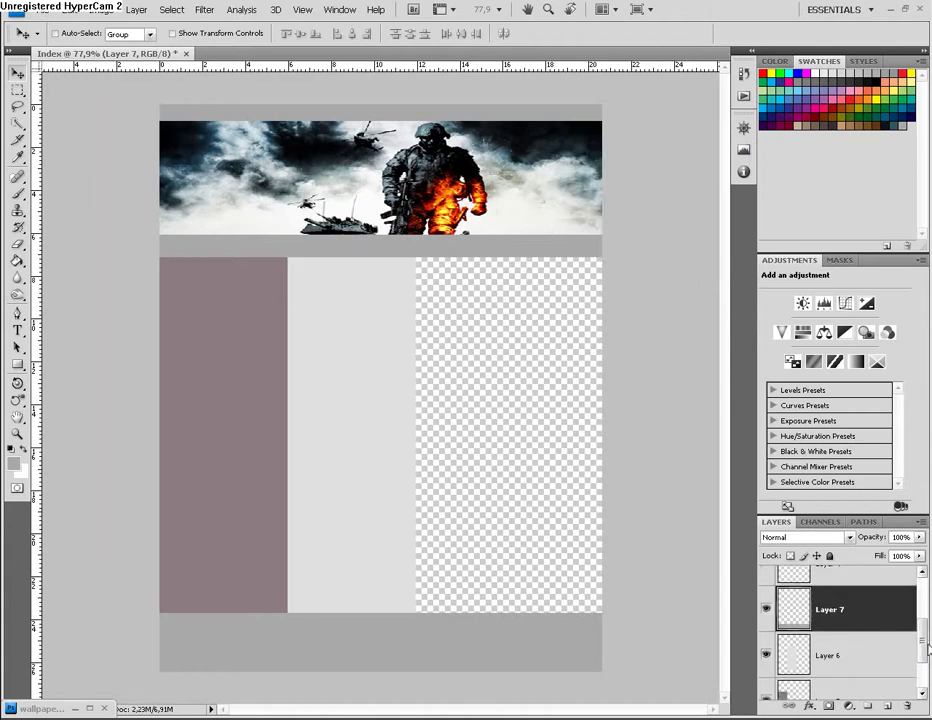
scroll(922, 649, down, 1)
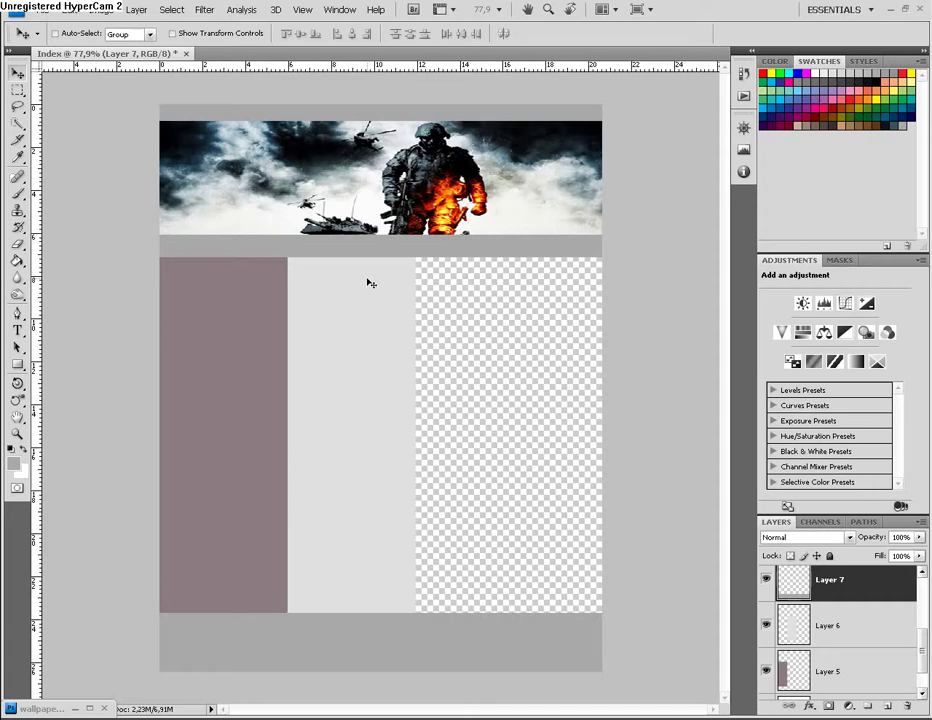
click(743, 128)
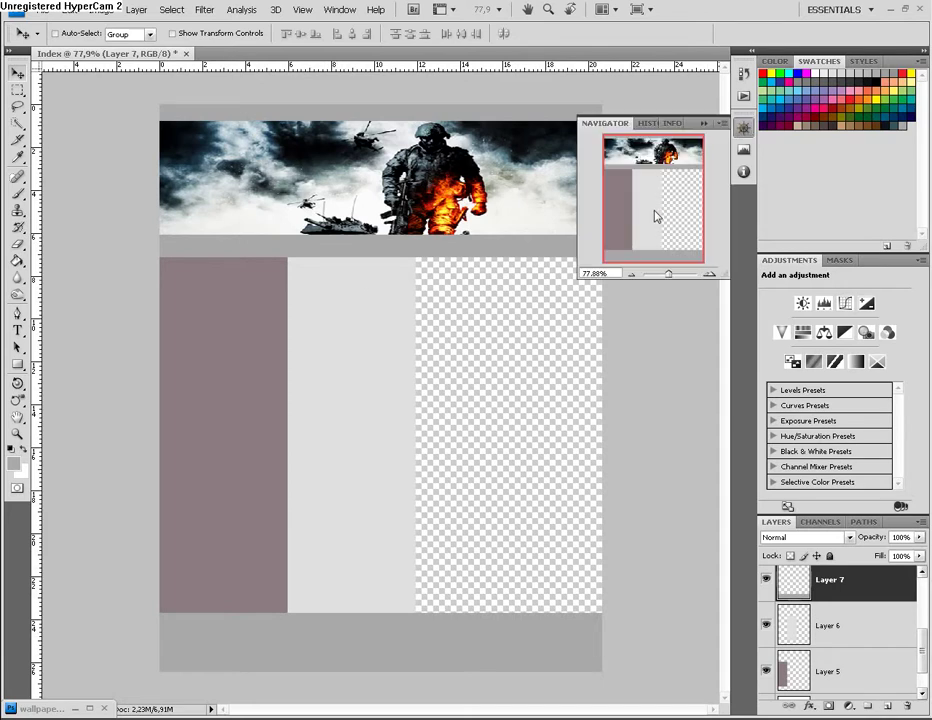
drag(669, 280, 676, 280)
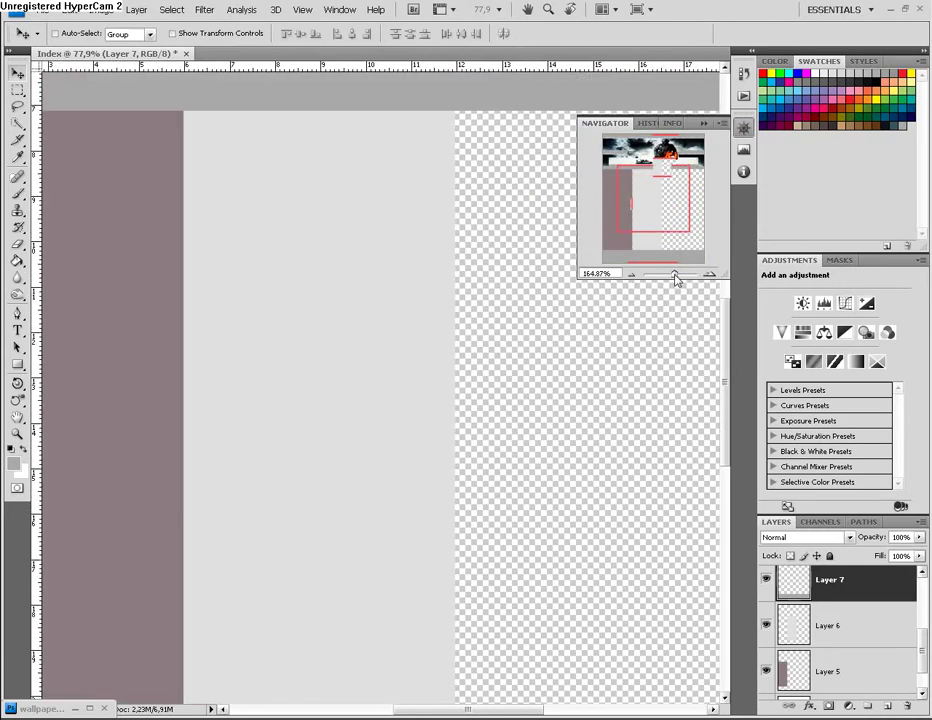
drag(668, 214, 645, 204)
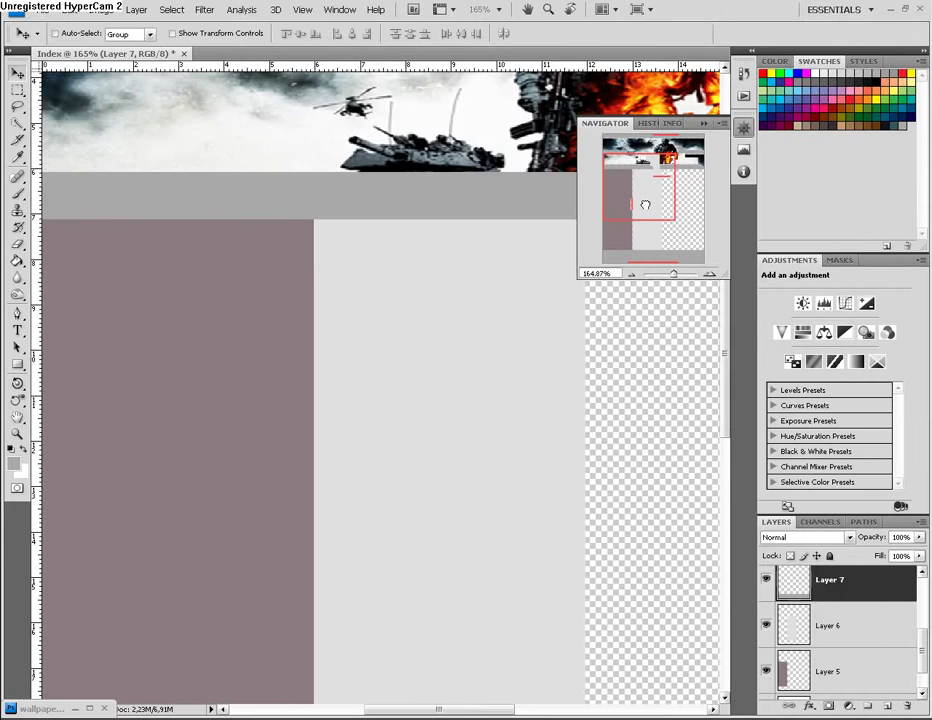
drag(645, 205, 667, 166)
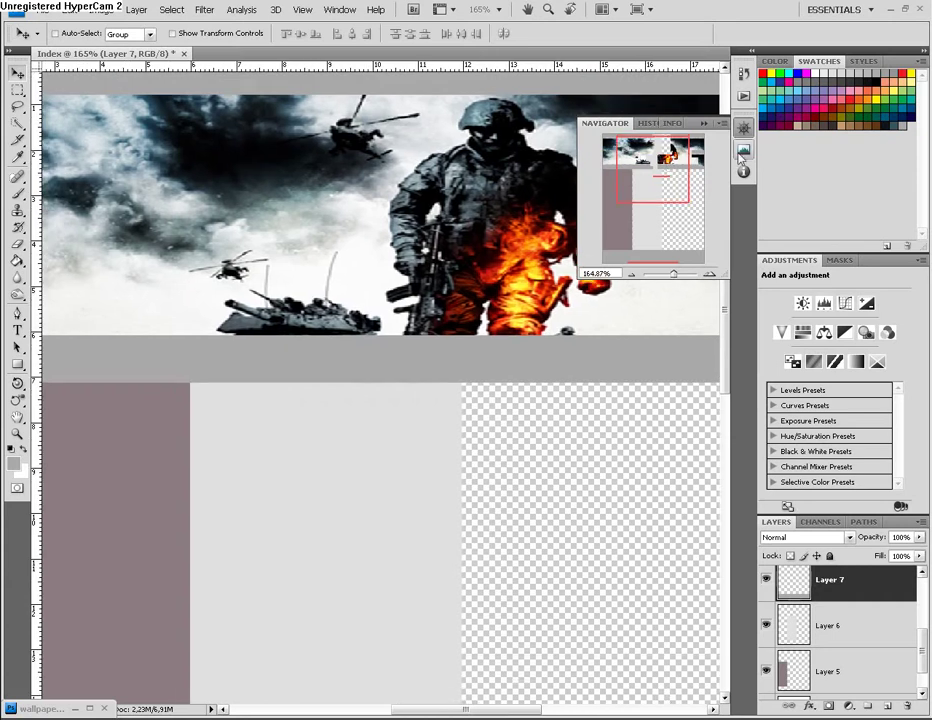
drag(676, 278, 672, 275)
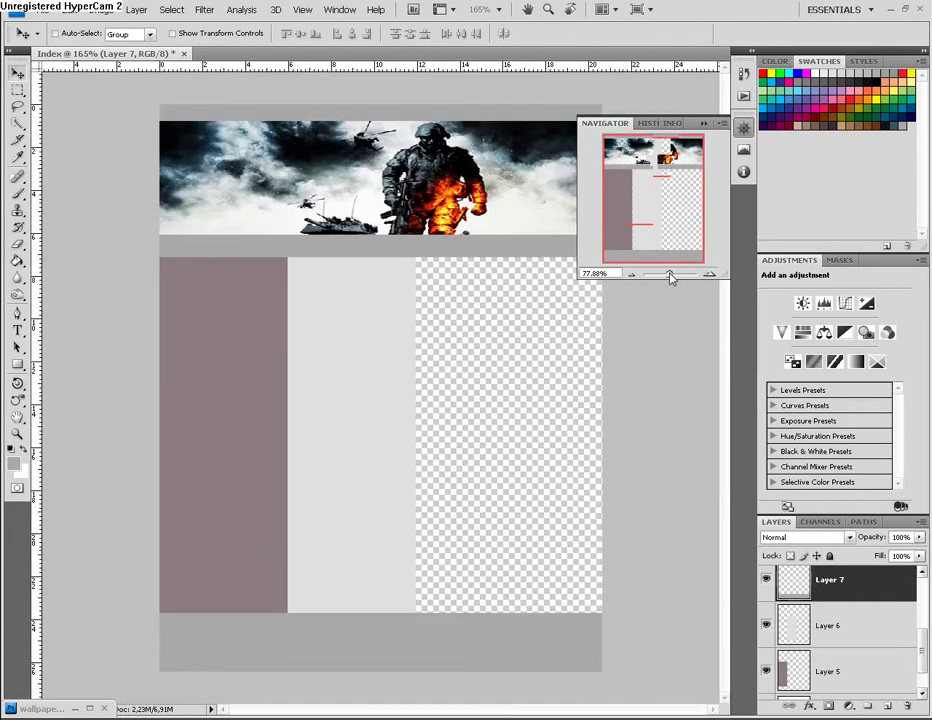
click(746, 131)
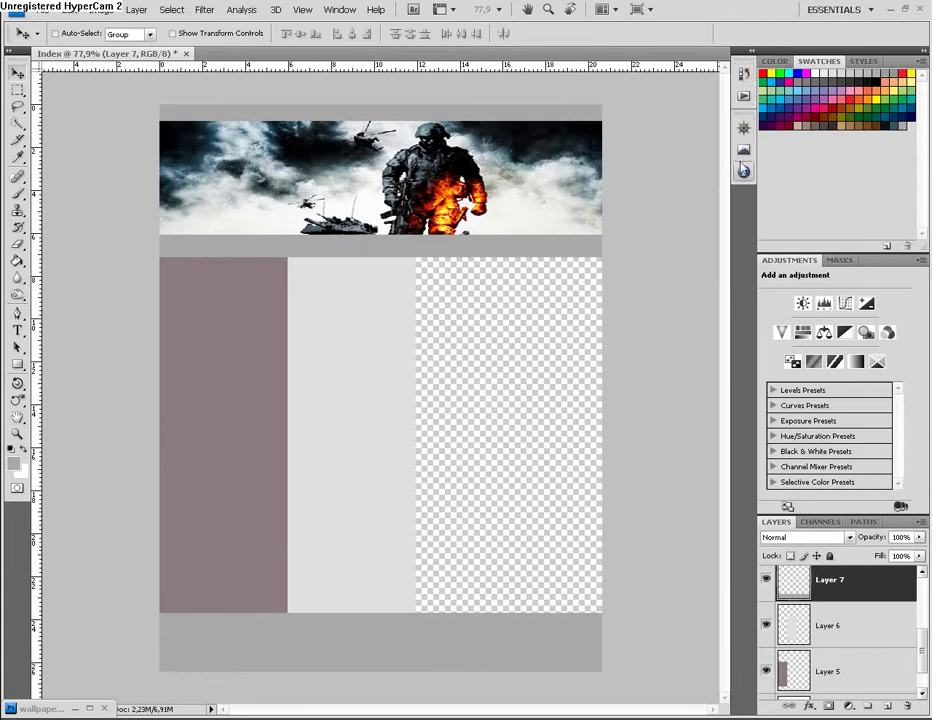
- Make the white background layer, Layer 1, visible again
click(351, 12)
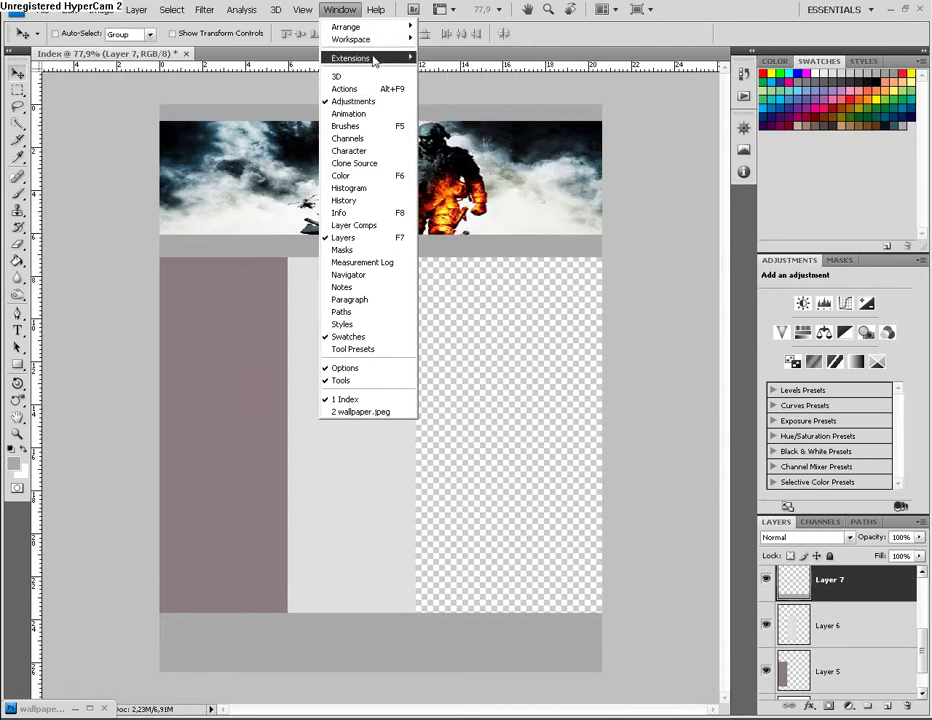
click(730, 250)
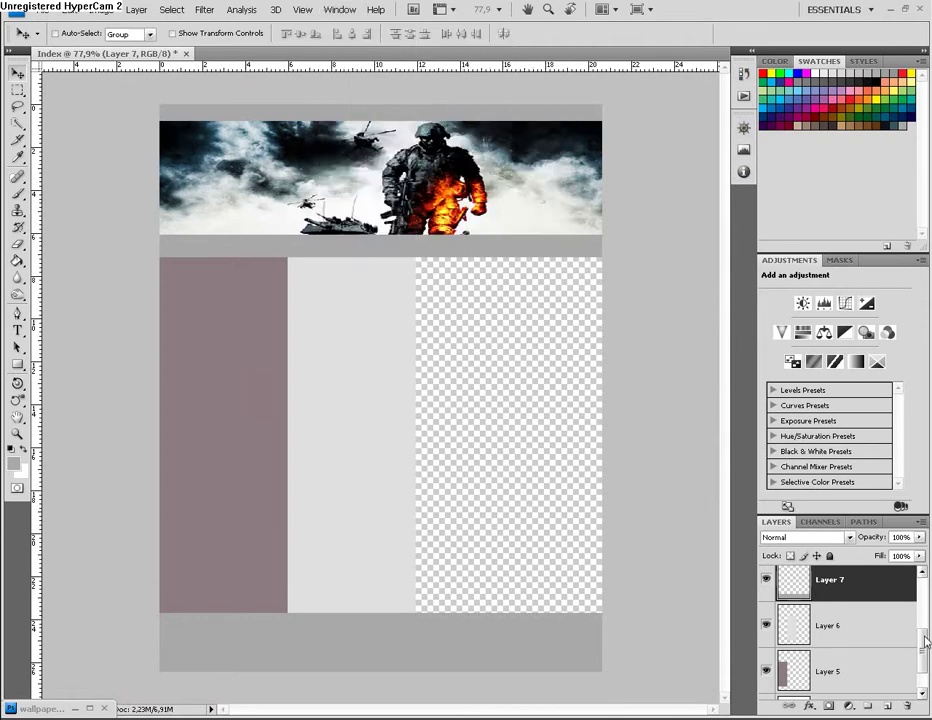
scroll(925, 642, down, 2)
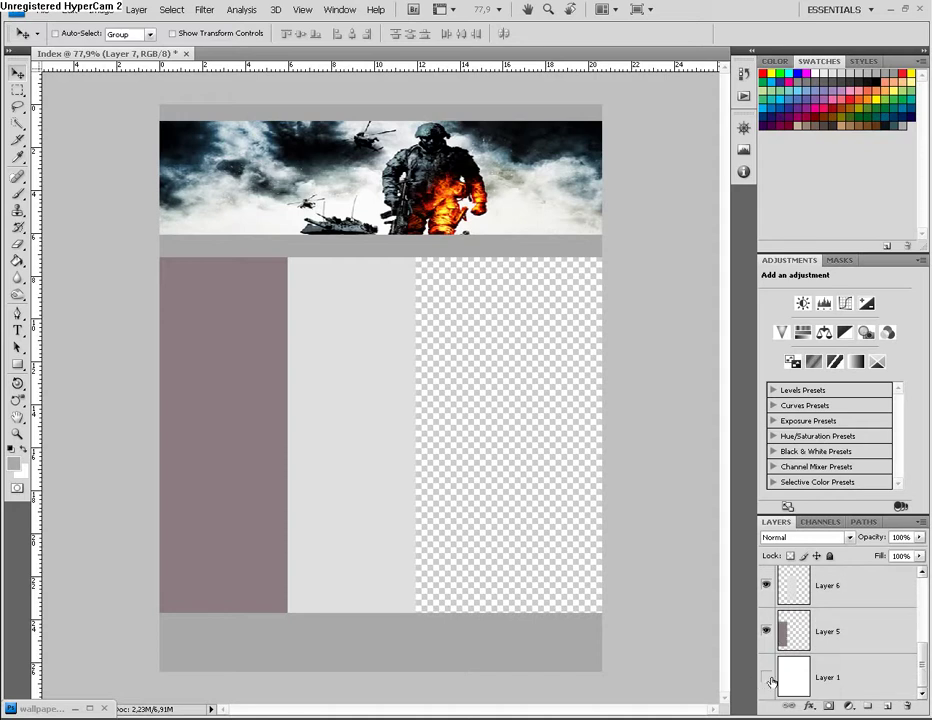
click(767, 678)
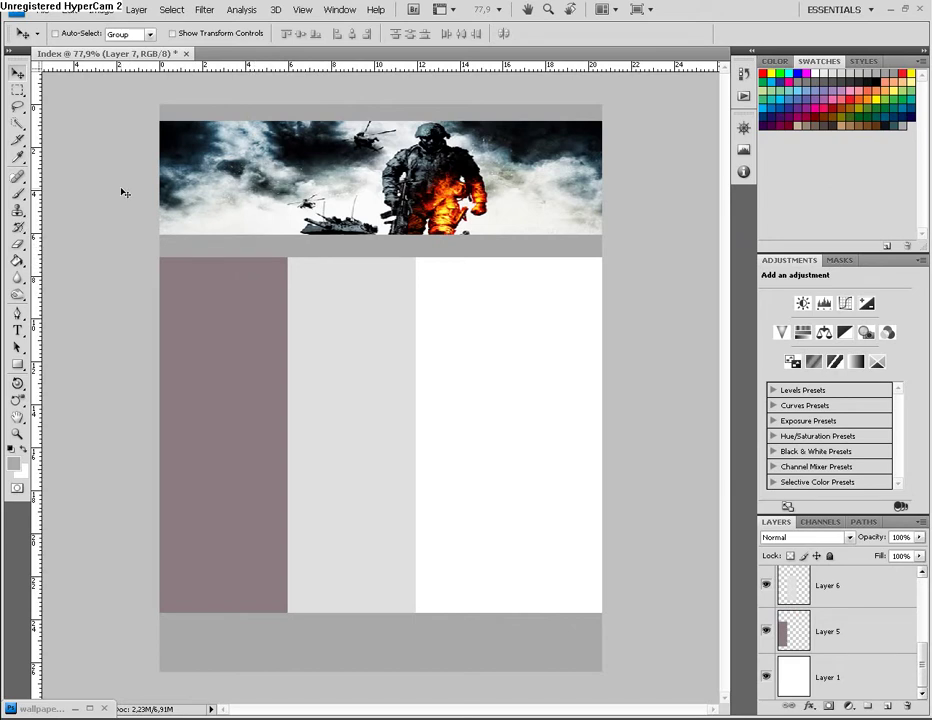
- Hide the rulers and show them again
click(44, 10)
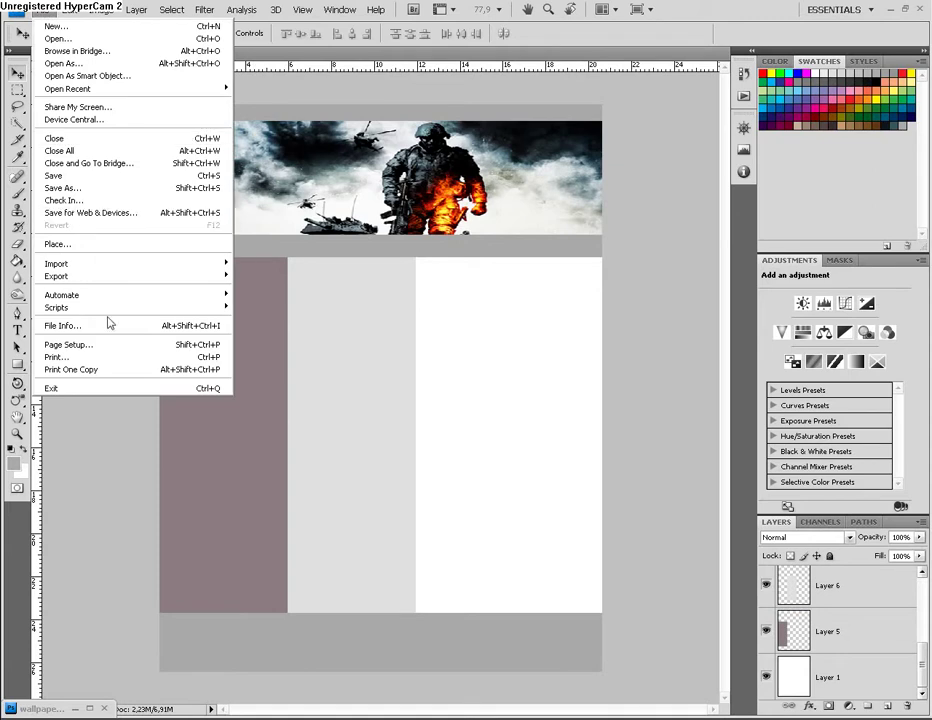
click(89, 466)
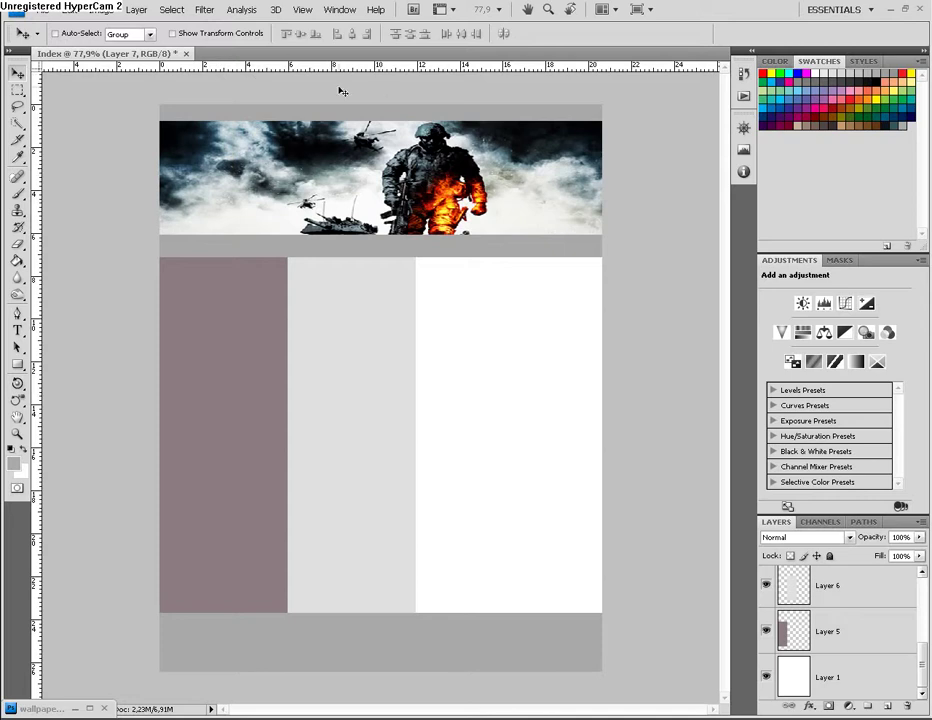
click(302, 9)
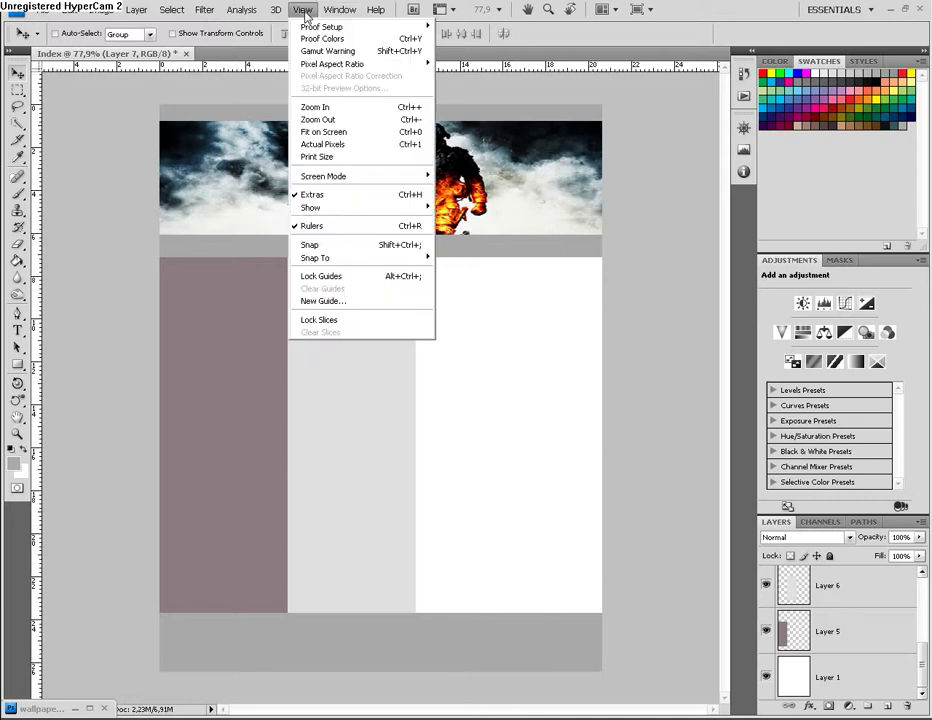
mouse_move(338, 10)
mouse_move(306, 14)
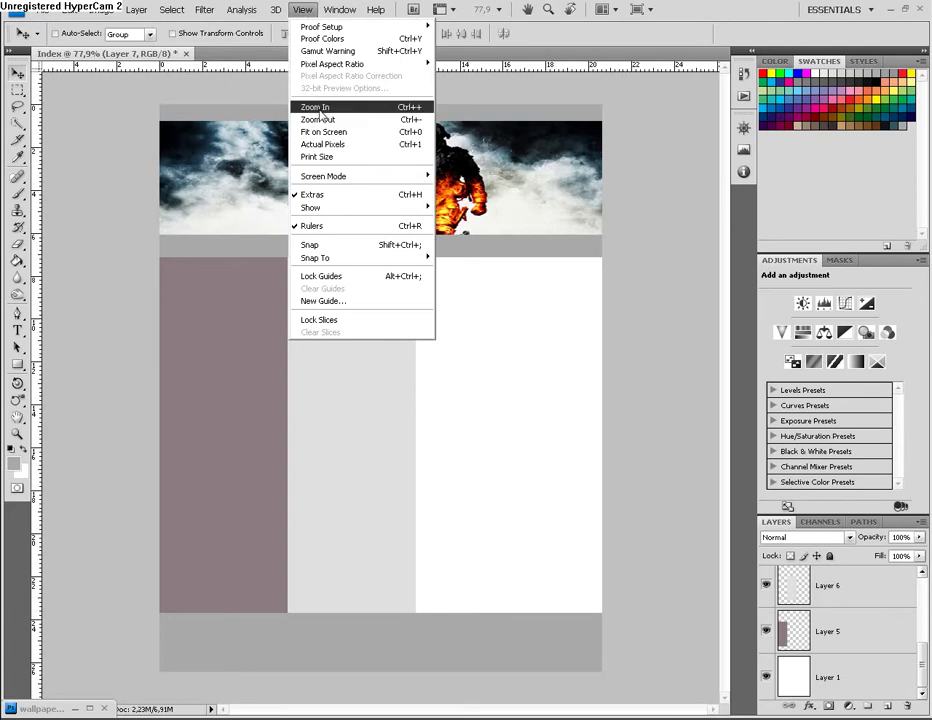
click(318, 228)
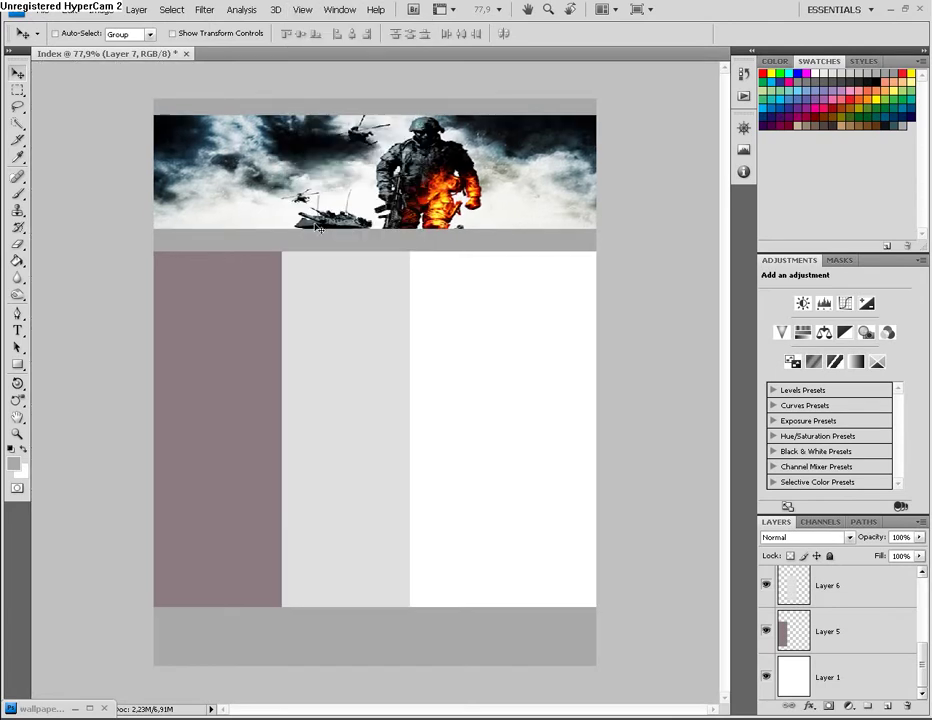
click(302, 9)
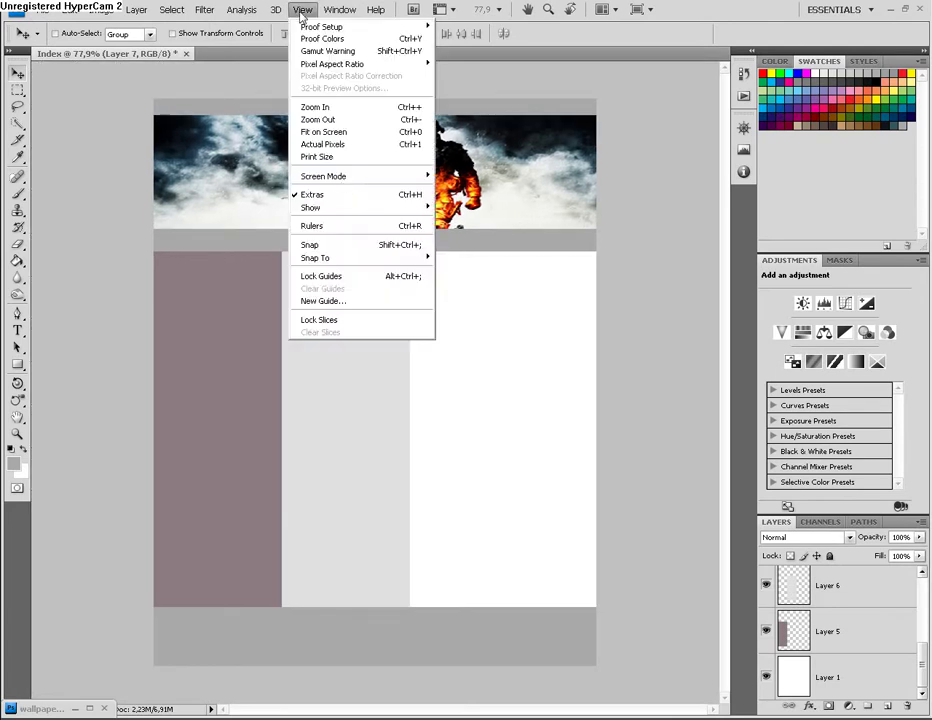
click(316, 227)
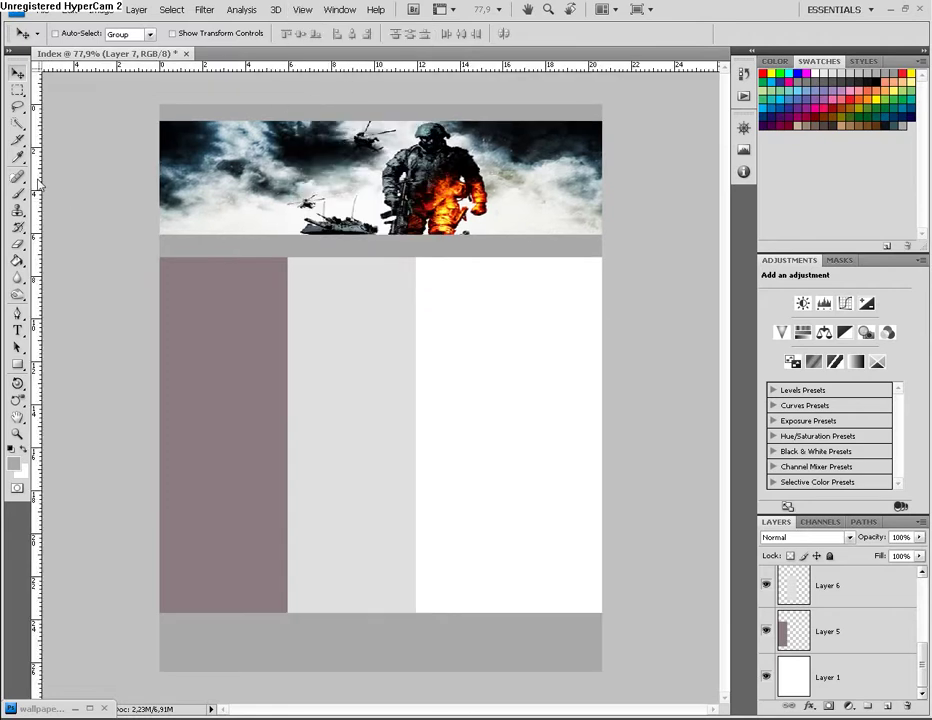
- Place guides along the canvas's left, upper and right edges
drag(40, 184, 159, 190)
drag(207, 67, 204, 101)
drag(36, 183, 602, 189)
- Place horizontal guides along the banner's upper and lower edges, the grey strip's underside, the footer's upper edge and the canvas's lower edge
drag(285, 66, 285, 121)
drag(290, 66, 301, 235)
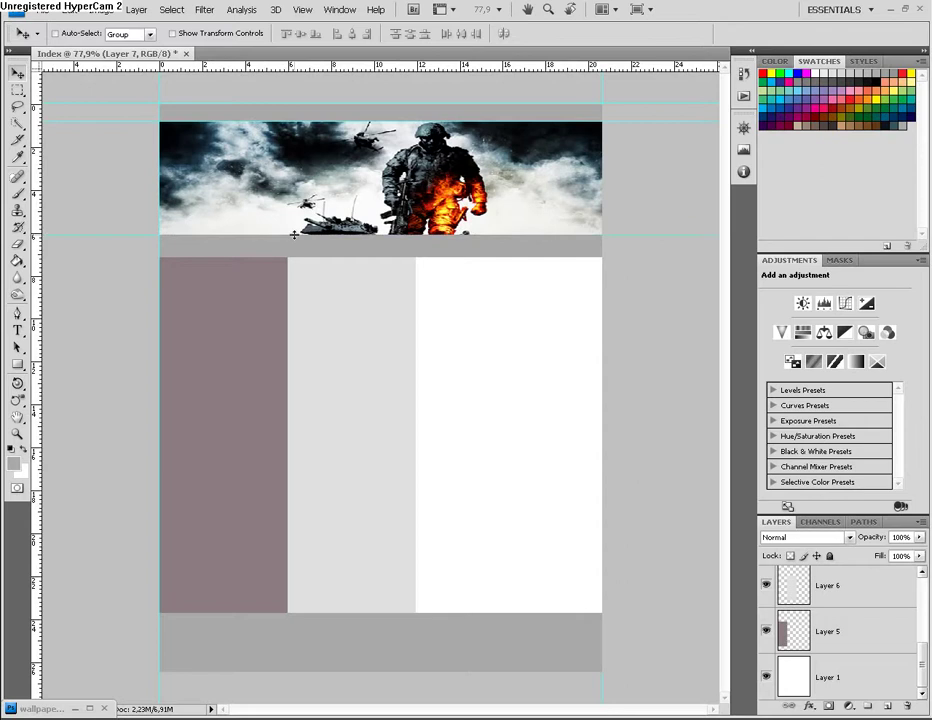
drag(333, 71, 318, 257)
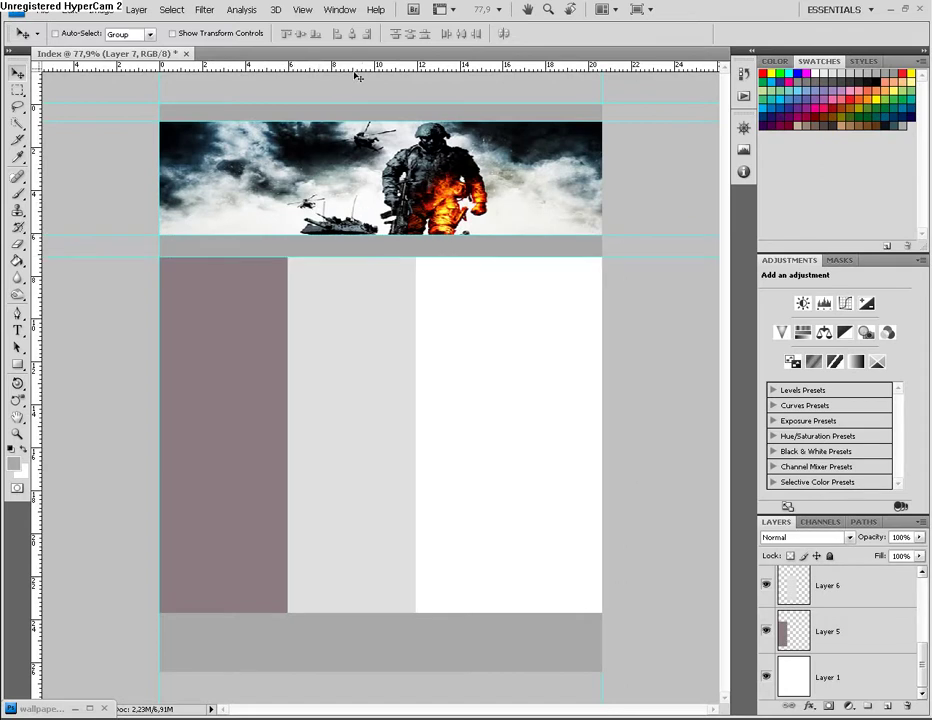
drag(342, 69, 343, 613)
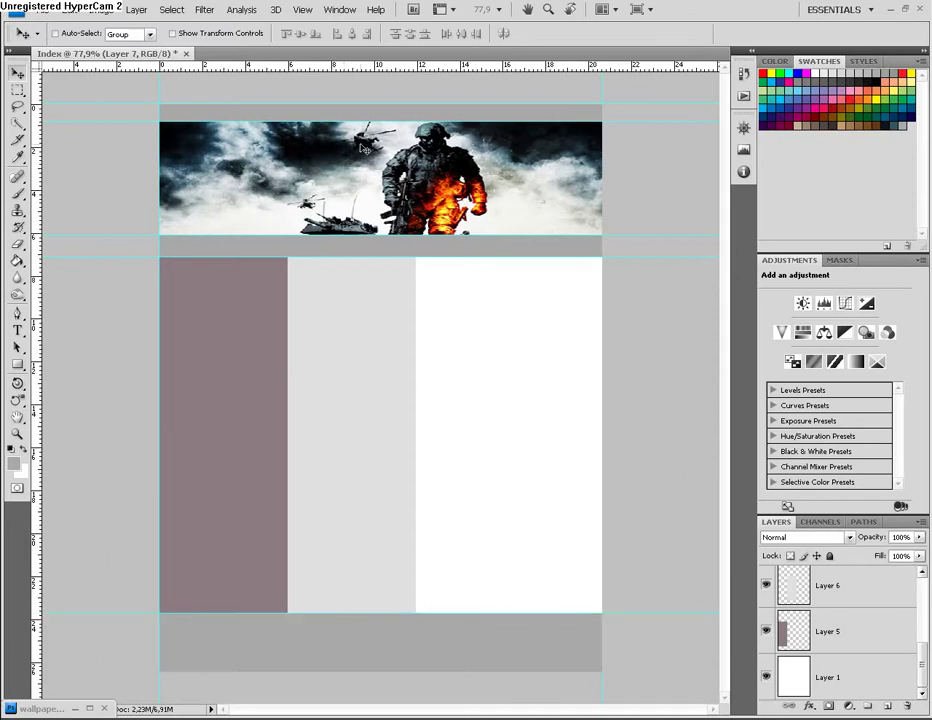
drag(244, 66, 302, 673)
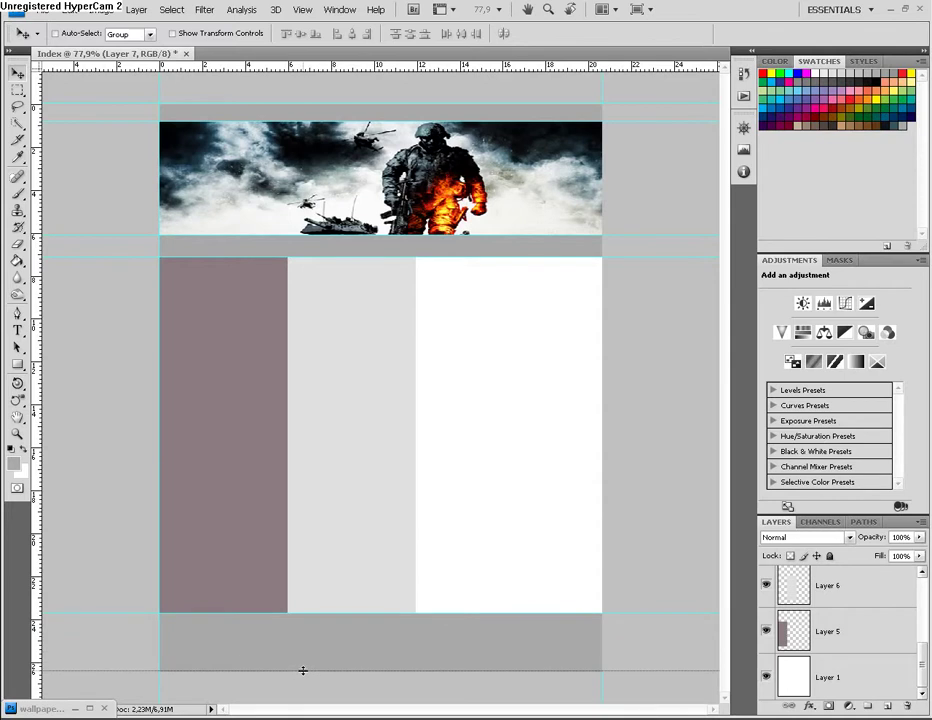
drag(303, 671, 303, 671)
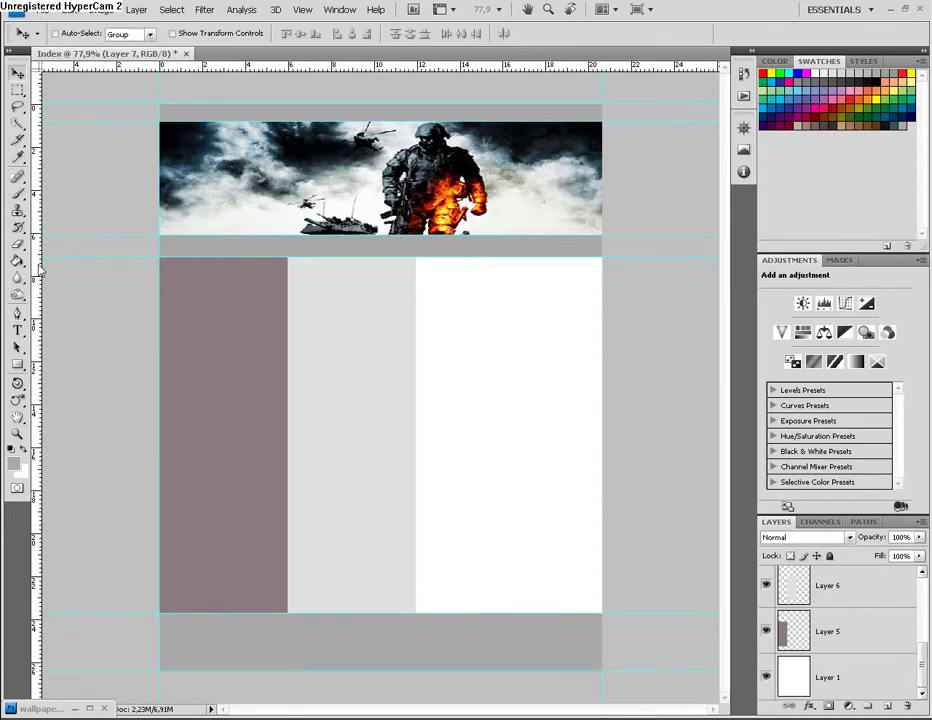
- Place vertical guides along both side edges of the light grey middle column
drag(30, 196, 288, 286)
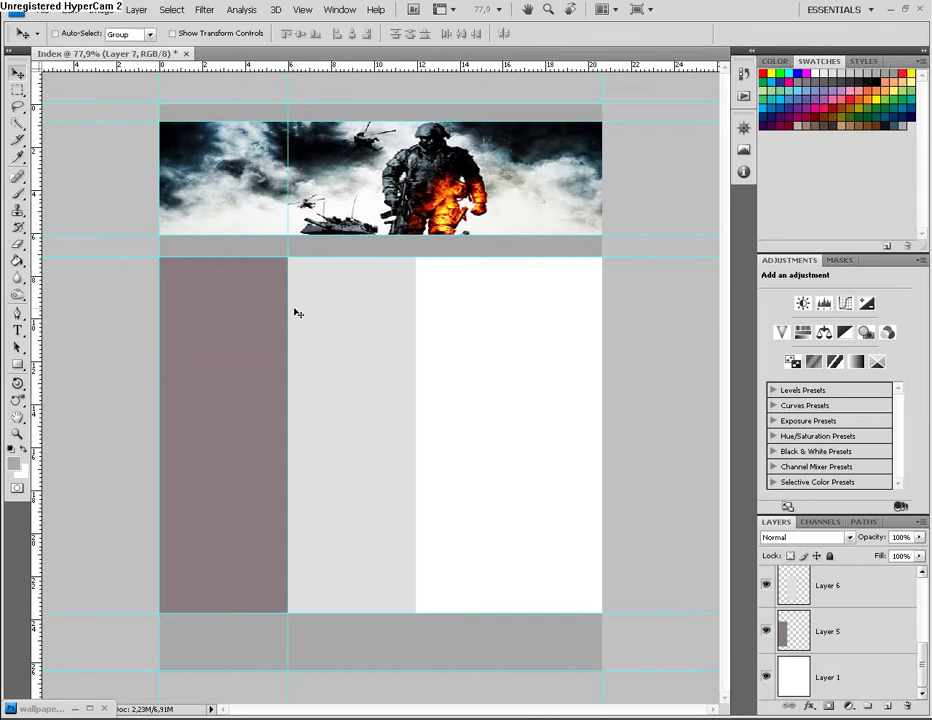
drag(37, 190, 415, 300)
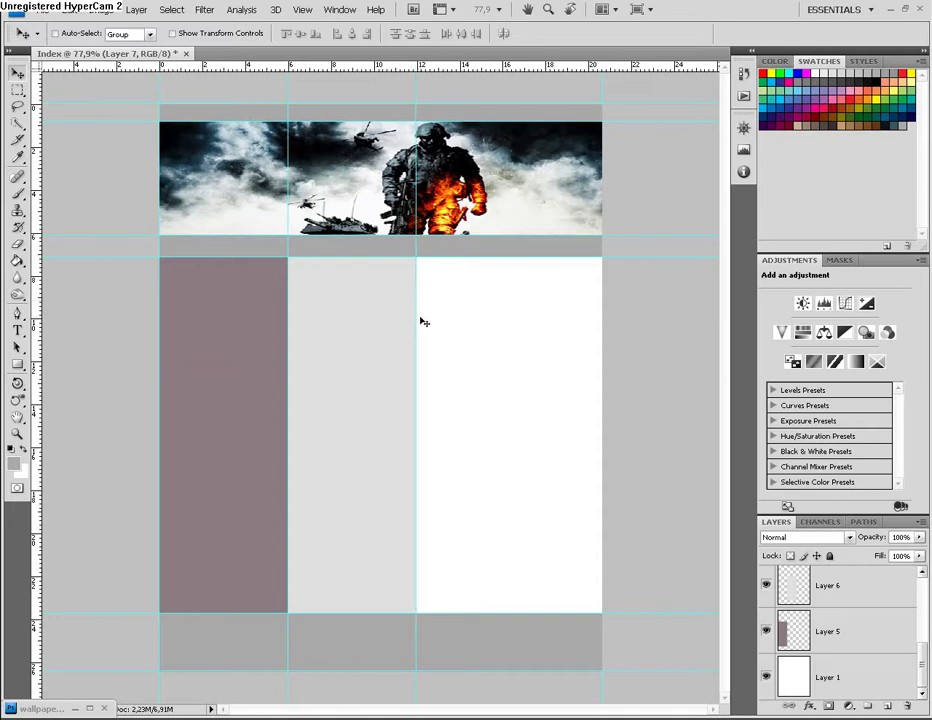
- Inspect up close how the guides line up with the banner, column and footer edges
click(743, 128)
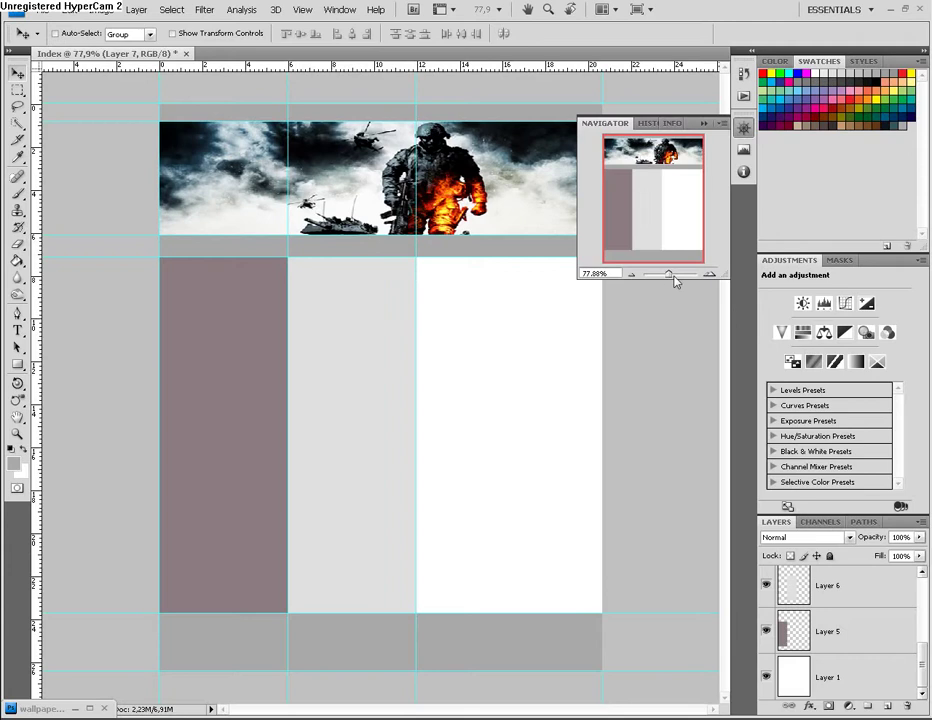
drag(668, 274, 675, 276)
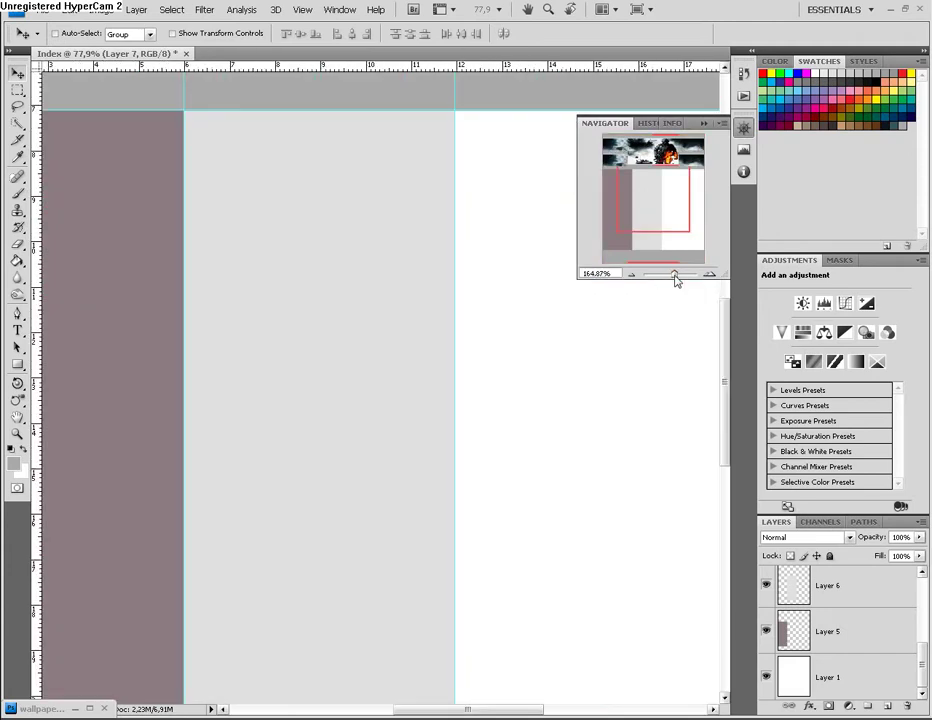
drag(653, 198, 611, 164)
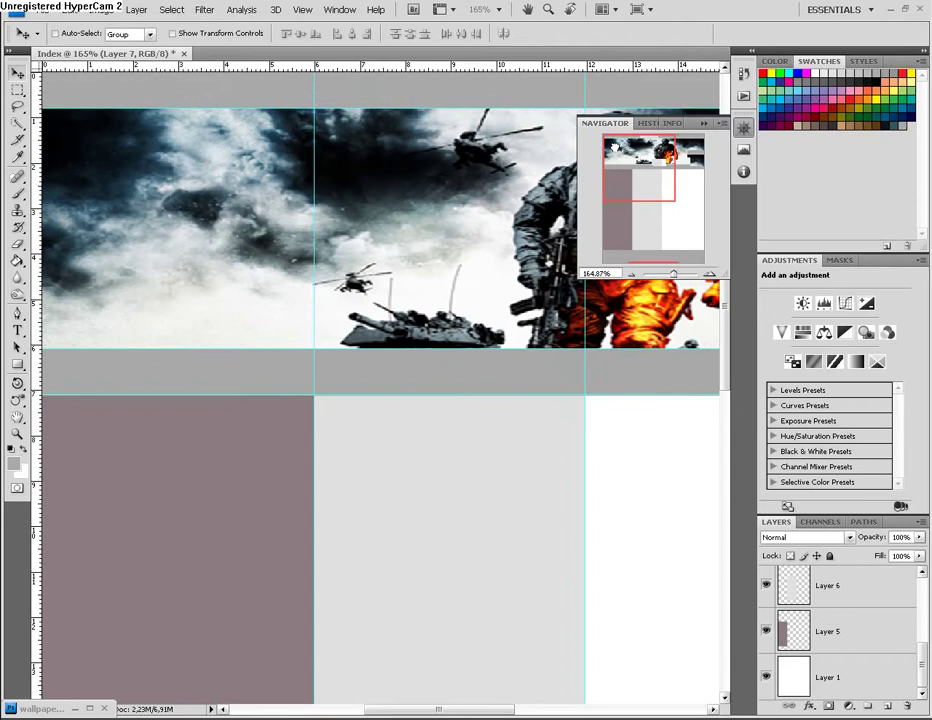
drag(614, 146, 765, 289)
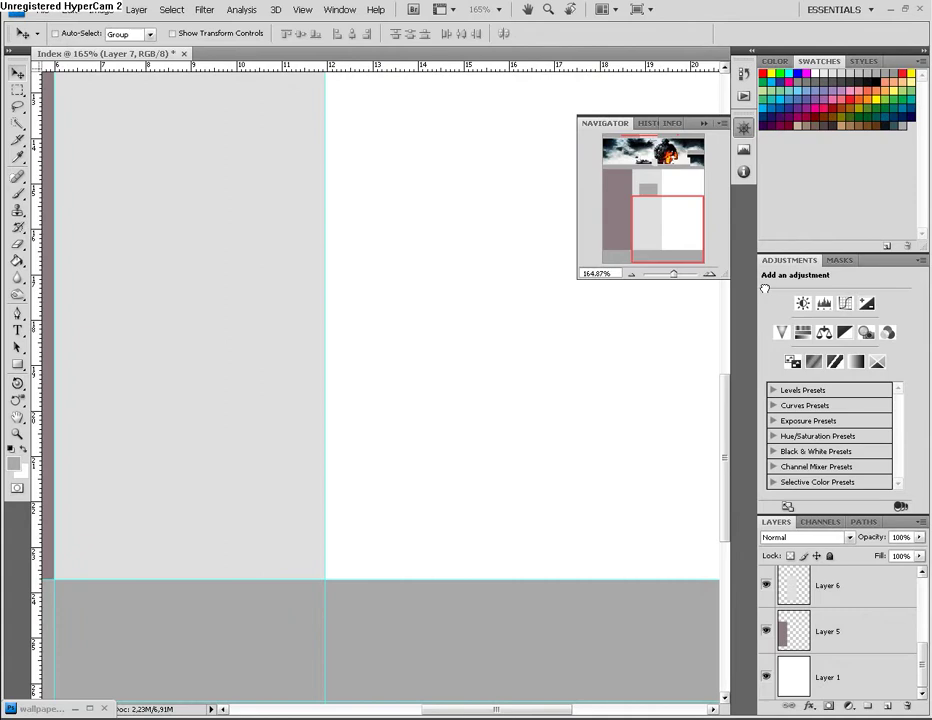
drag(672, 252, 678, 166)
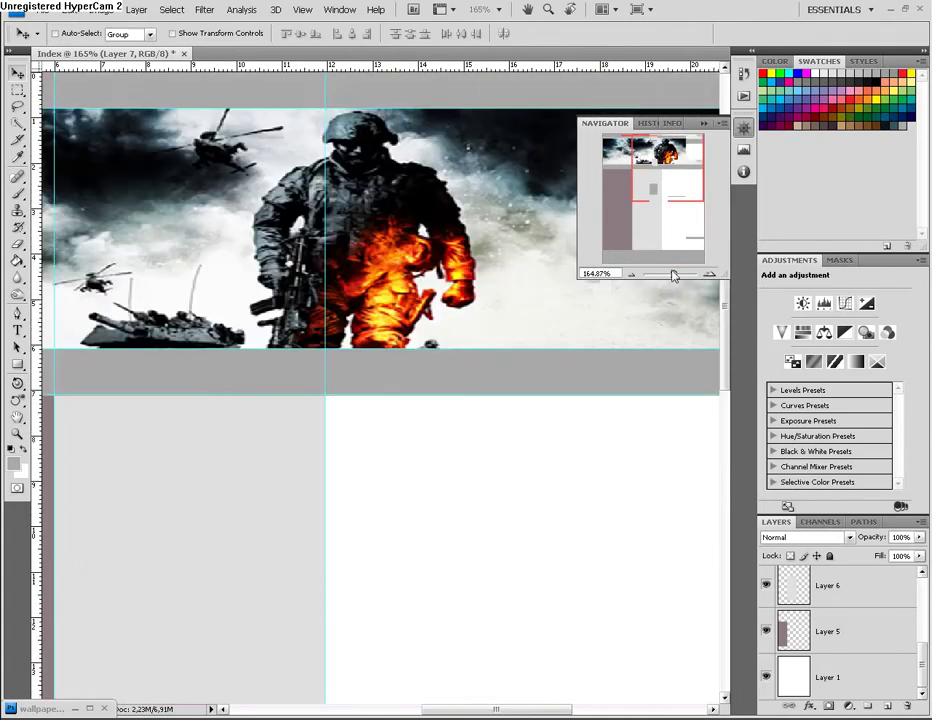
drag(672, 274, 667, 274)
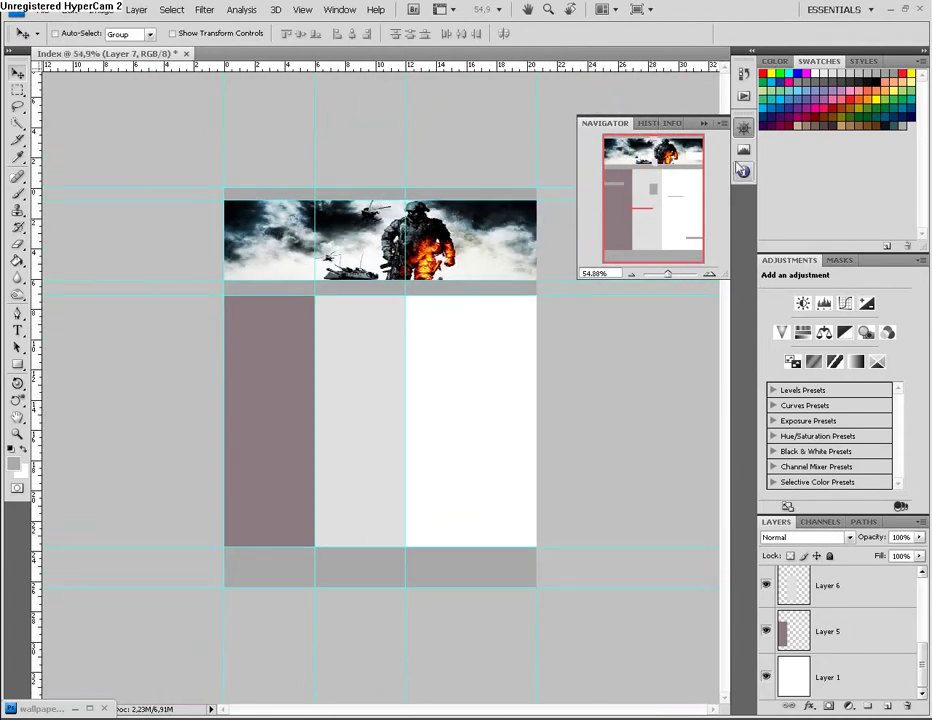
click(742, 128)
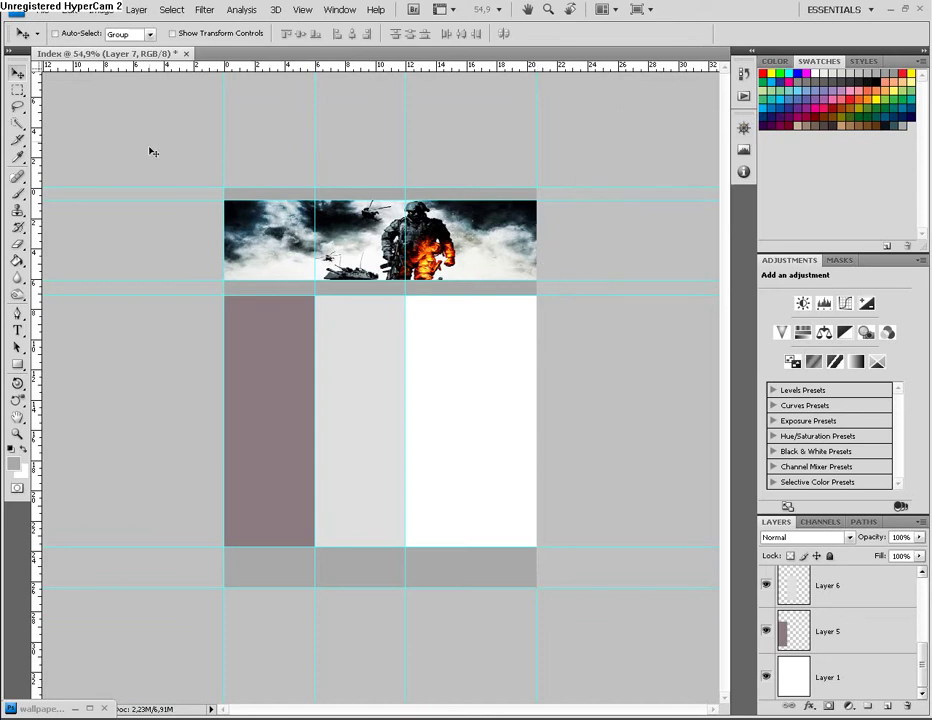
click(19, 141)
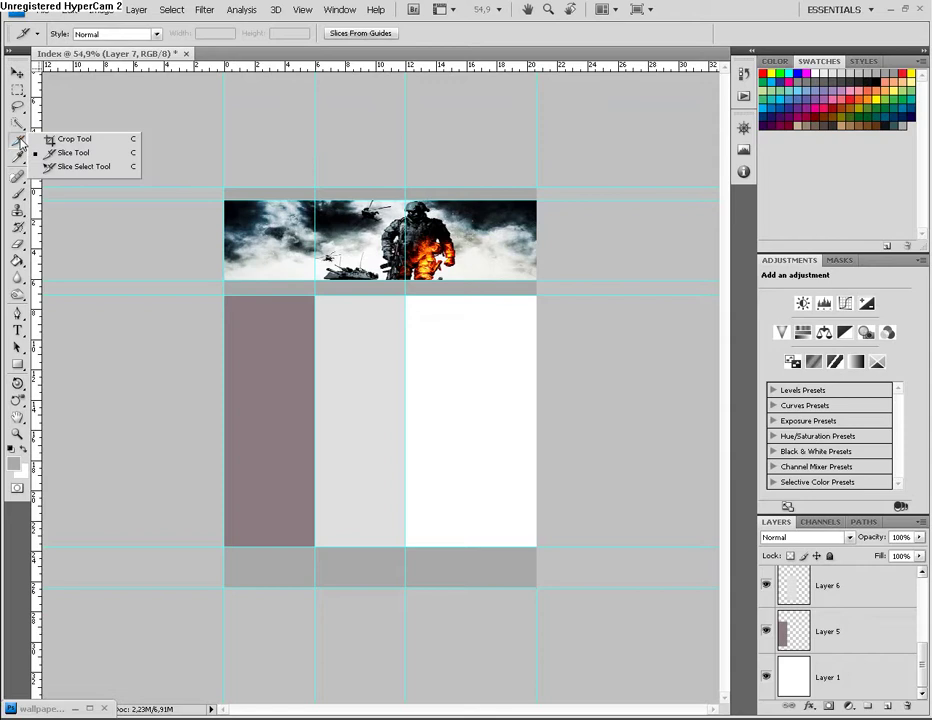
click(57, 80)
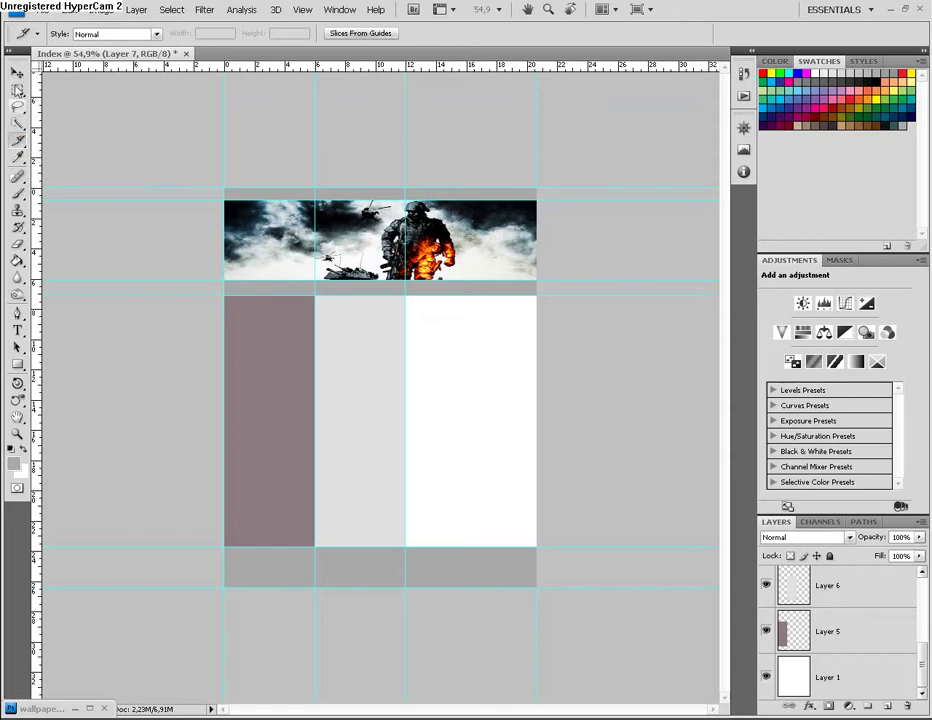
right_click(20, 143)
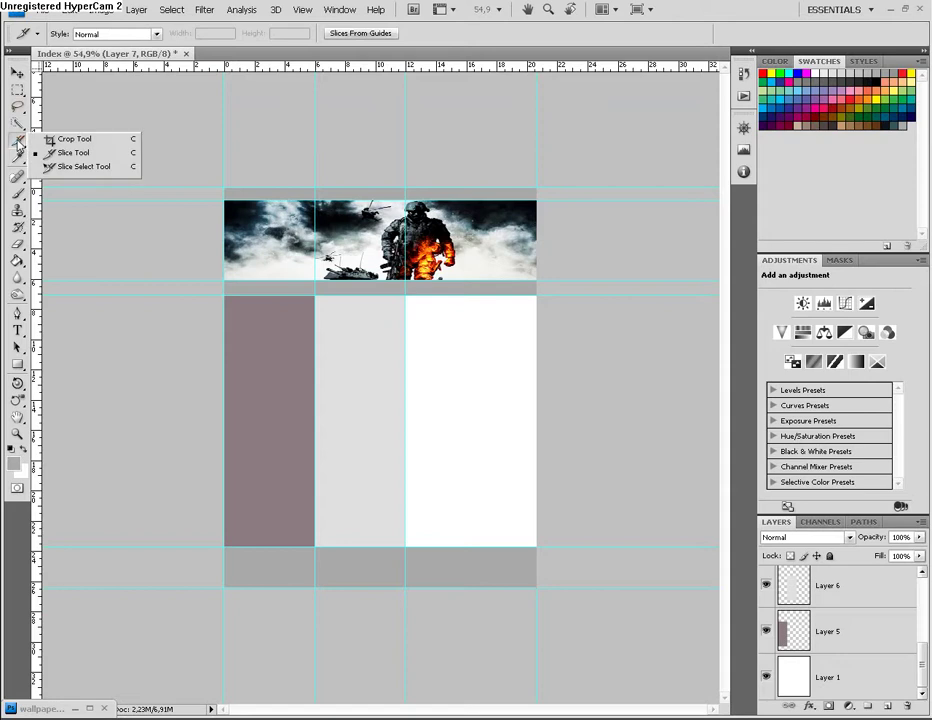
key(Escape)
right_click(20, 143)
click(49, 141)
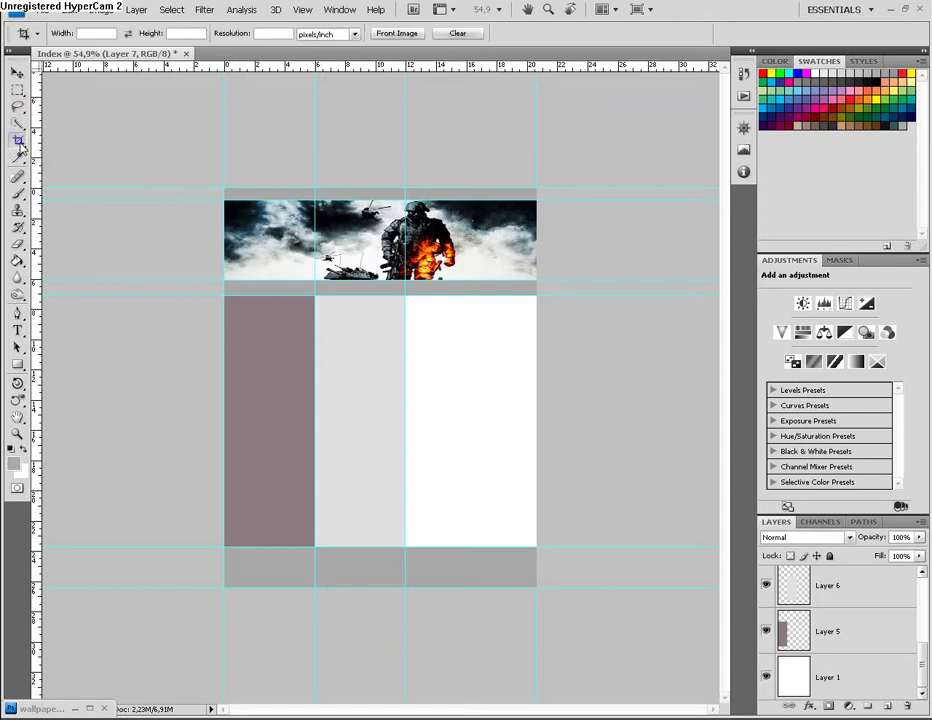
right_click(20, 143)
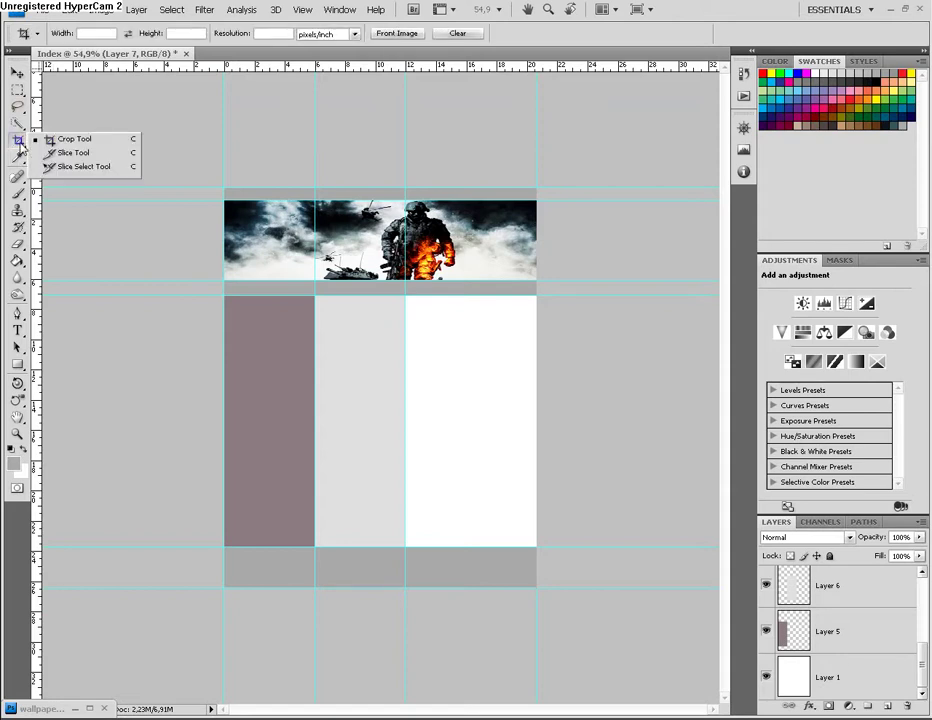
click(88, 153)
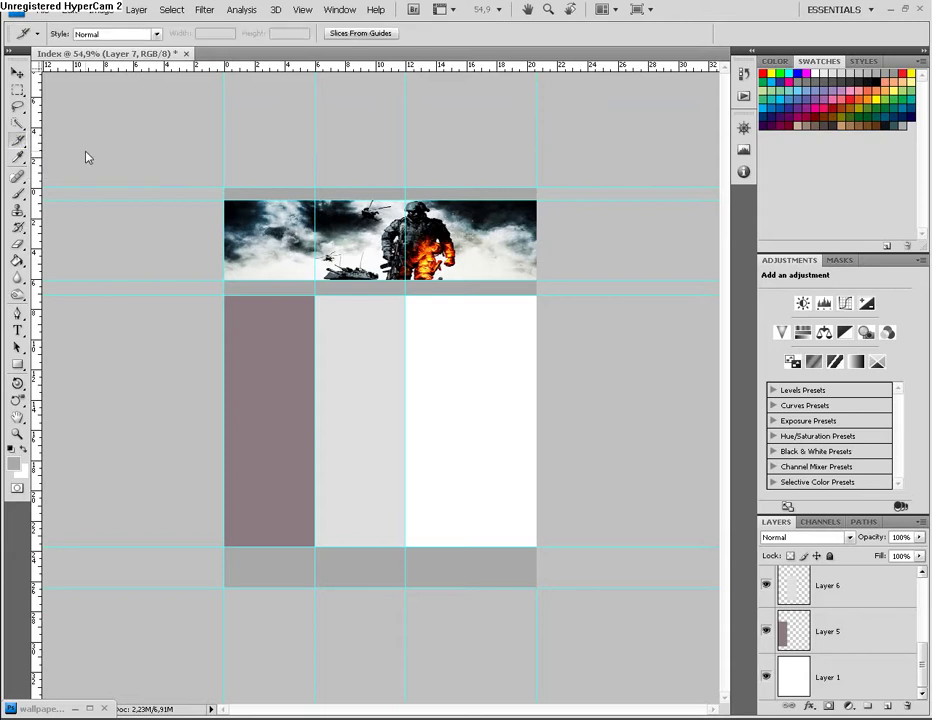
right_click(20, 143)
click(68, 166)
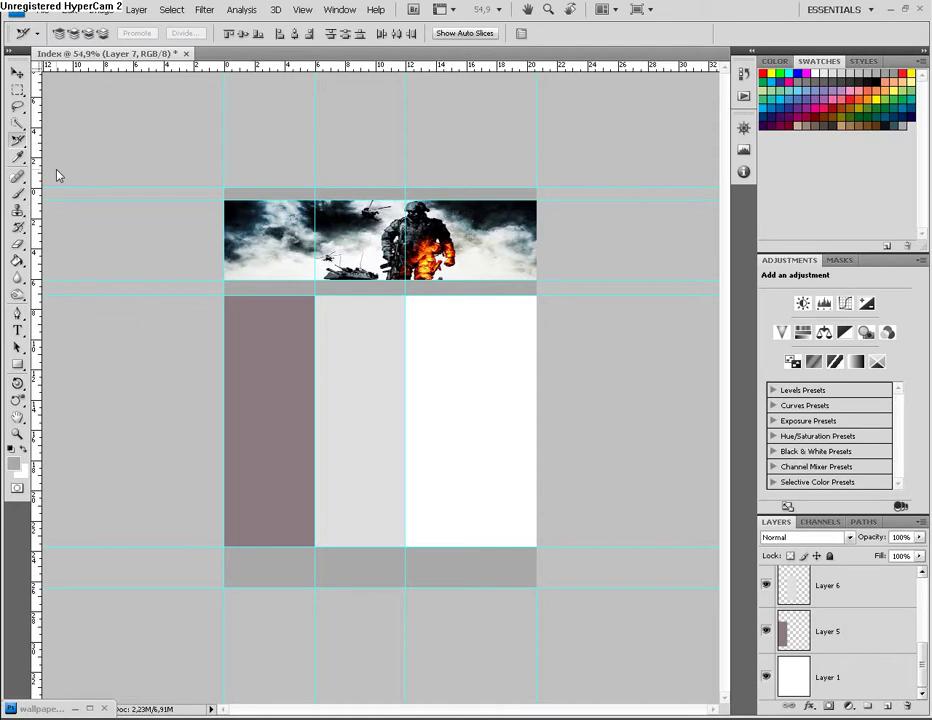
right_click(19, 140)
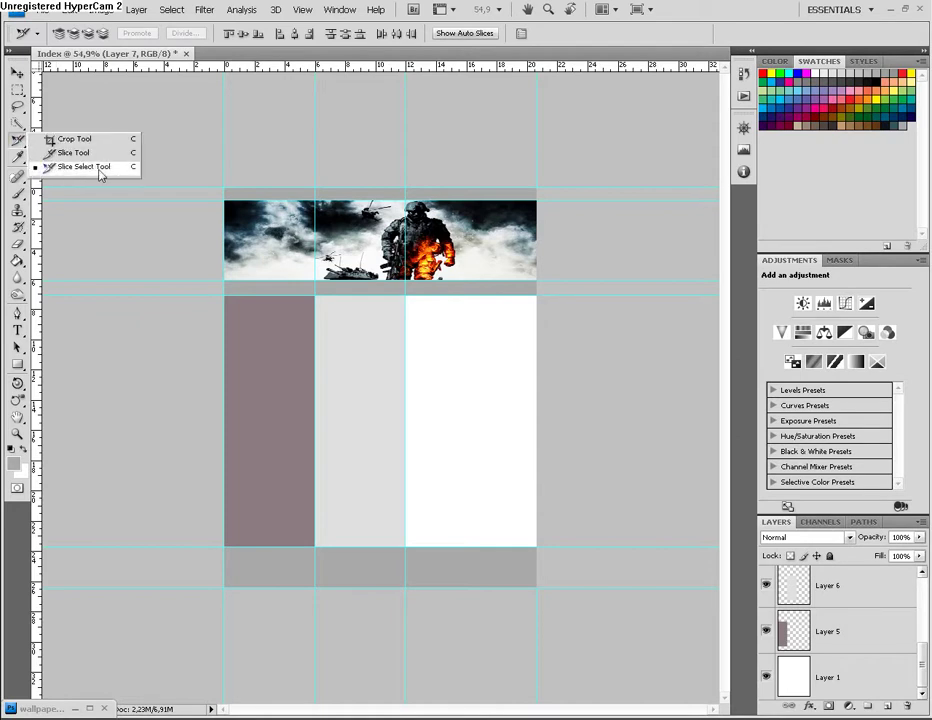
click(72, 139)
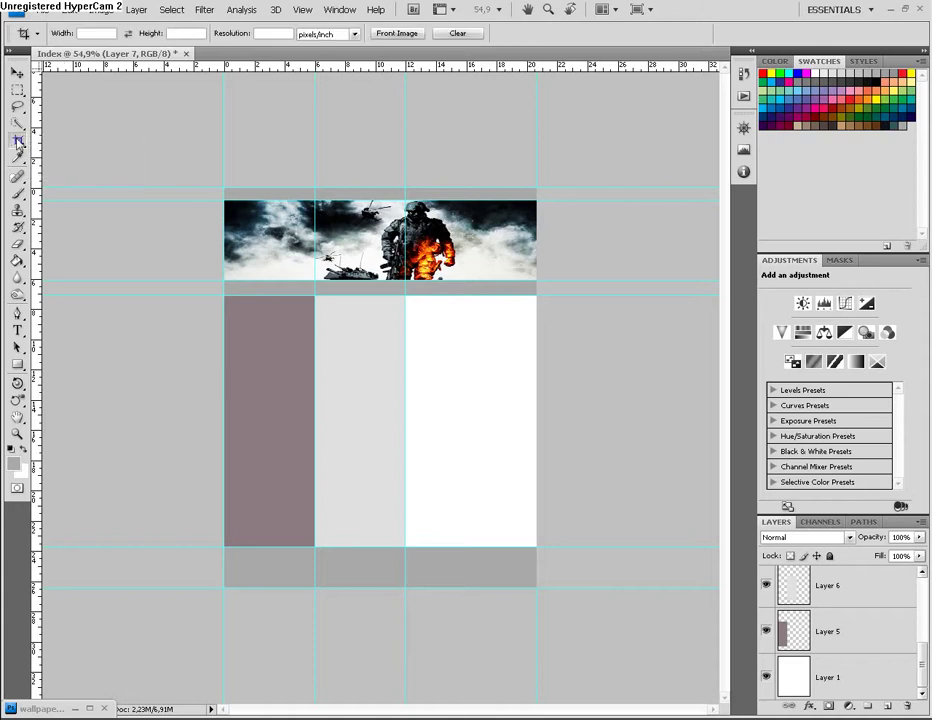
- Show the auto slices with the Slice Select tool and hide them again
right_click(19, 140)
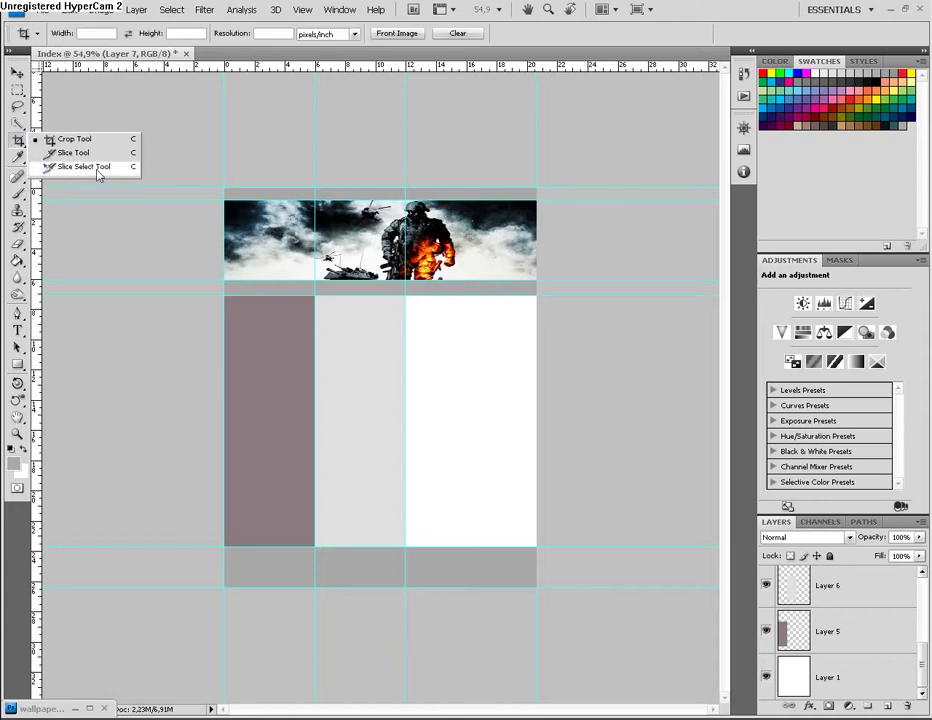
click(75, 166)
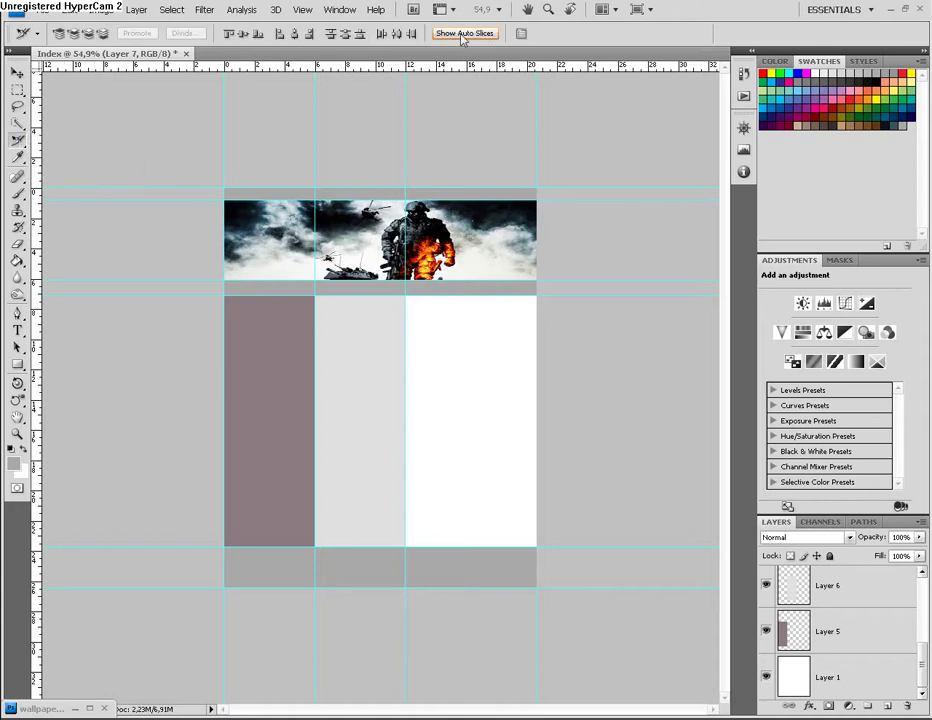
click(463, 34)
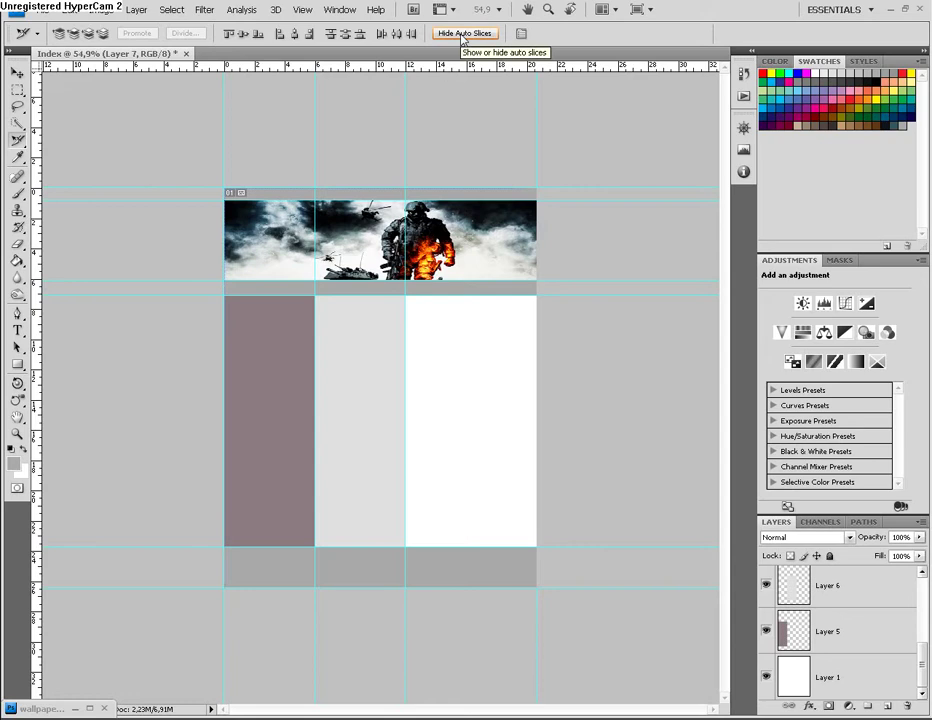
click(463, 34)
click(463, 34)
click(463, 34)
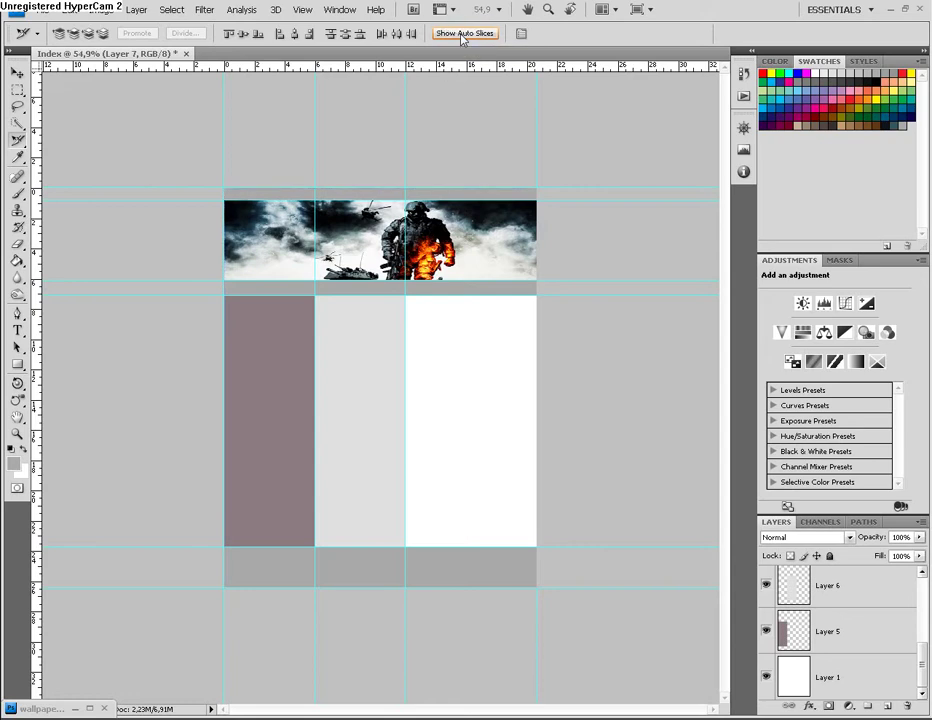
- Create slices from all the guides using the Slice tool
right_click(17, 139)
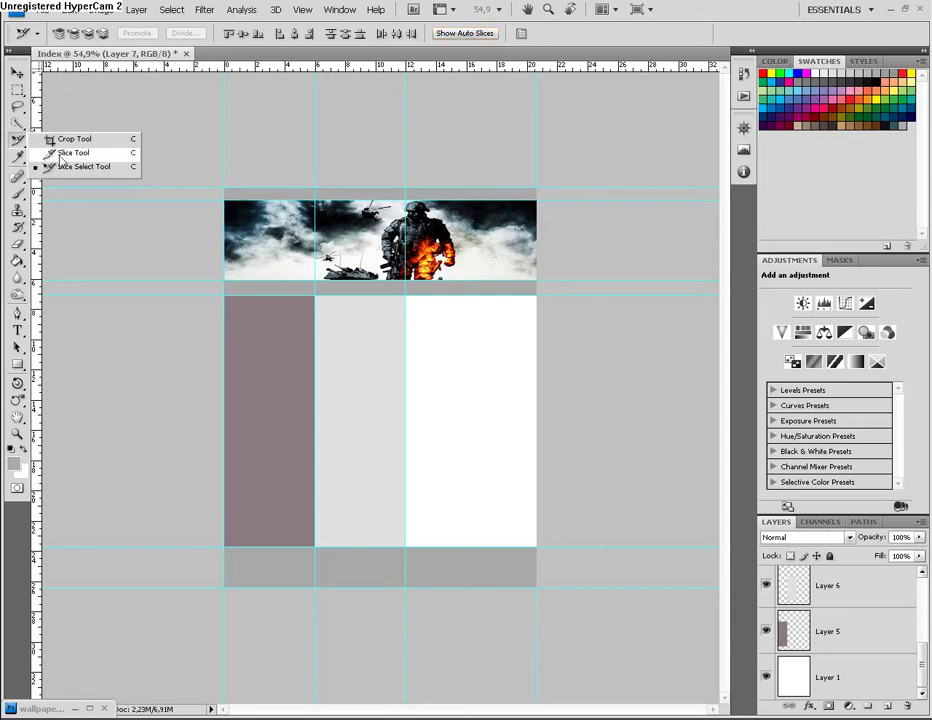
click(68, 153)
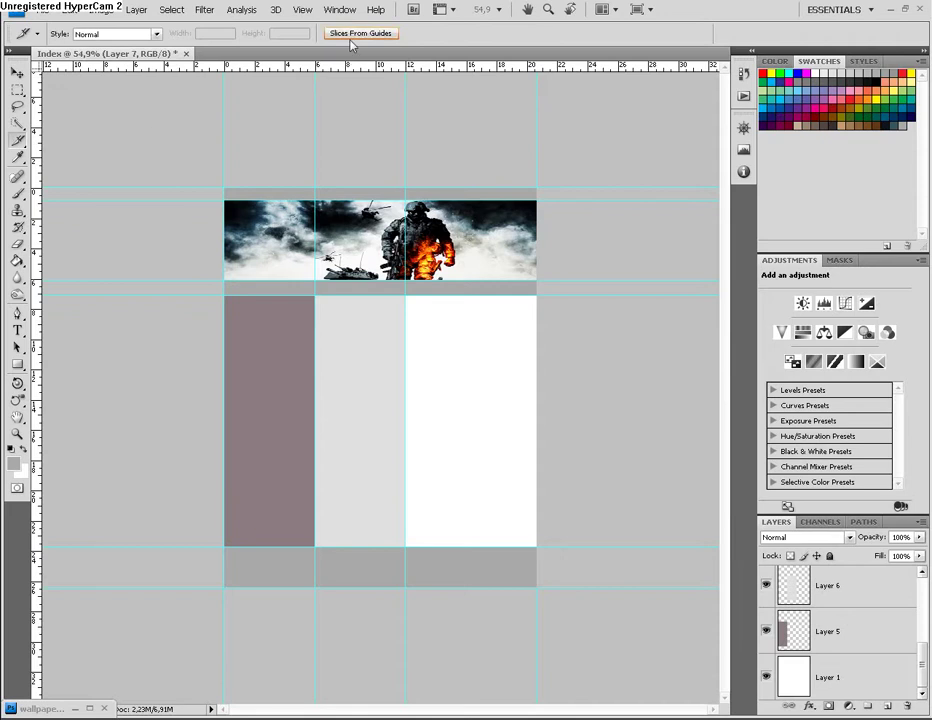
click(355, 34)
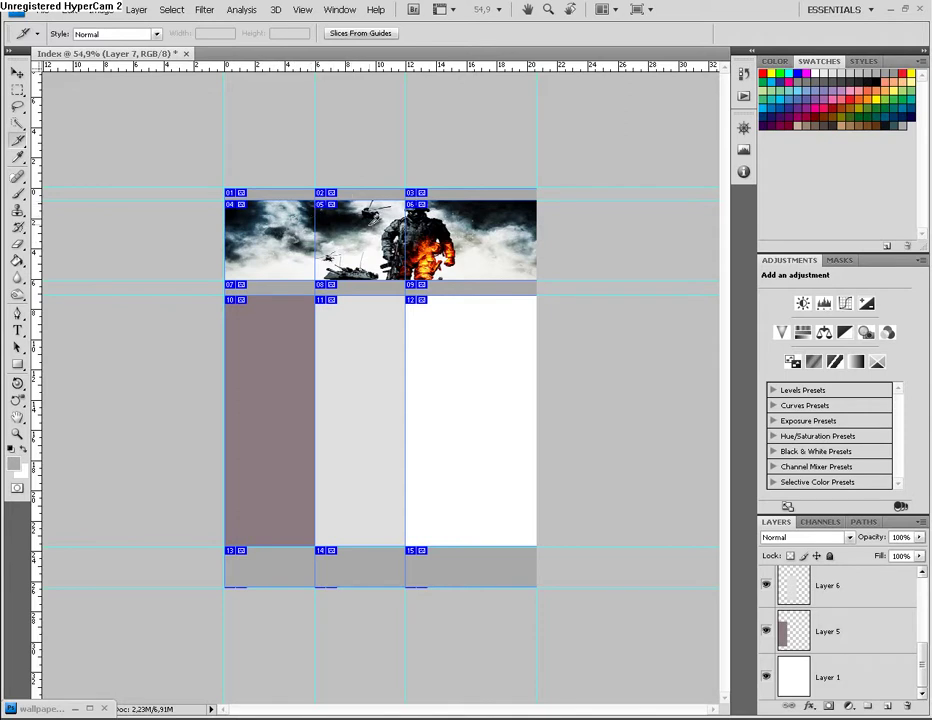
- Delete slices 02 and 03, the middle and last slices of the grey strip above the banner
click(743, 127)
drag(668, 273, 672, 279)
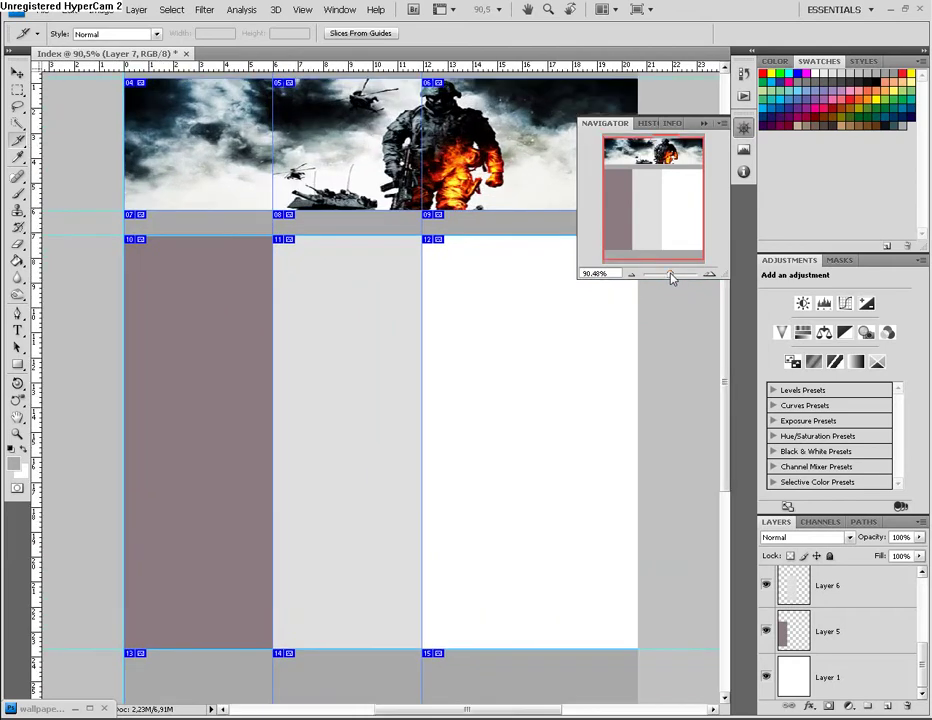
drag(664, 204, 661, 190)
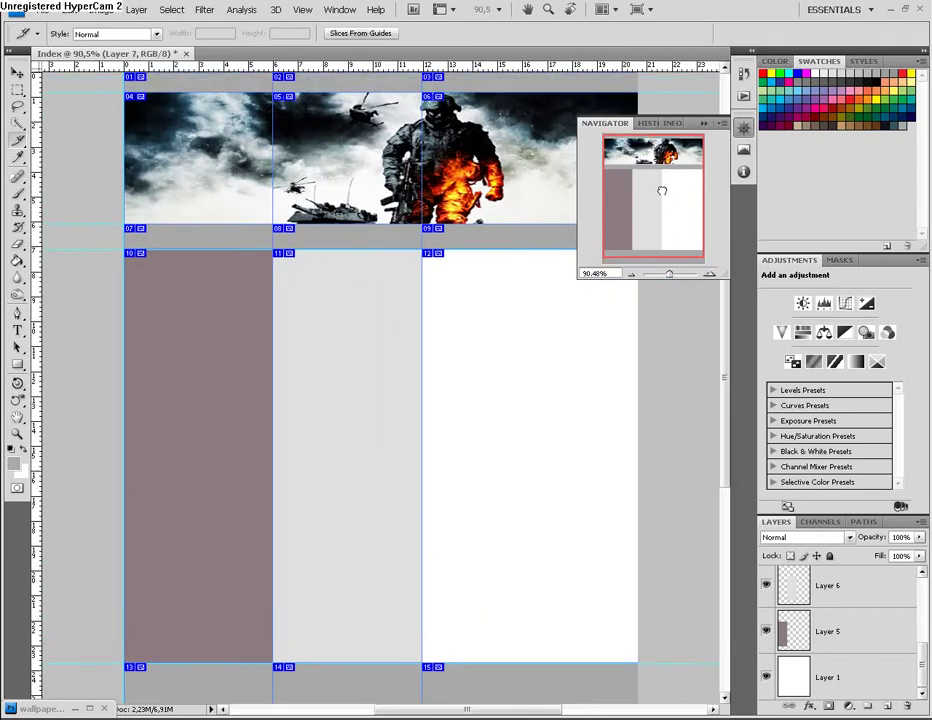
right_click(302, 85)
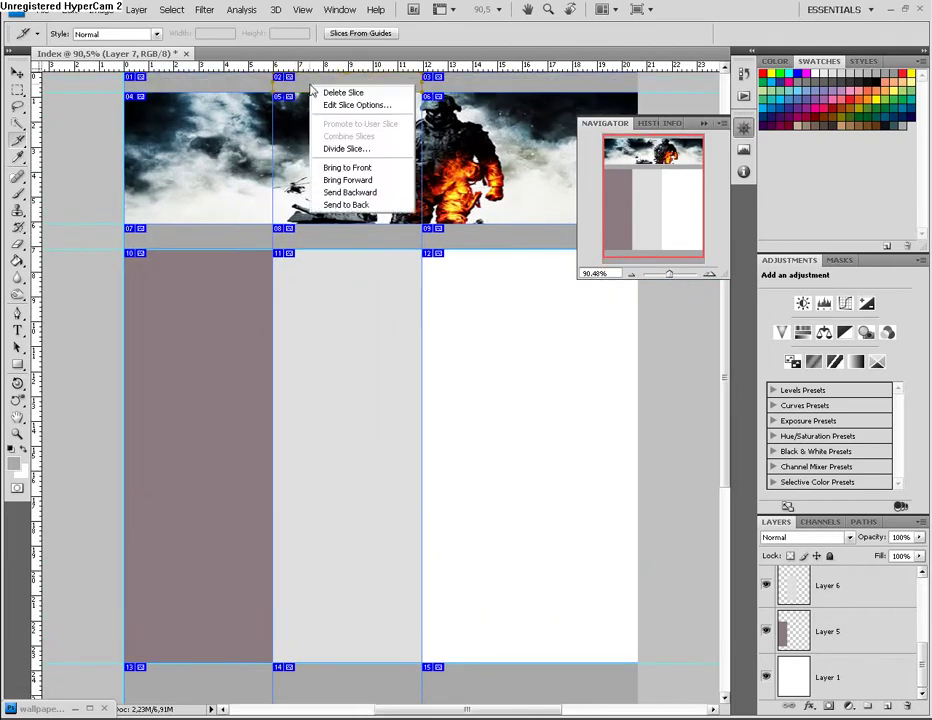
right_click(294, 87)
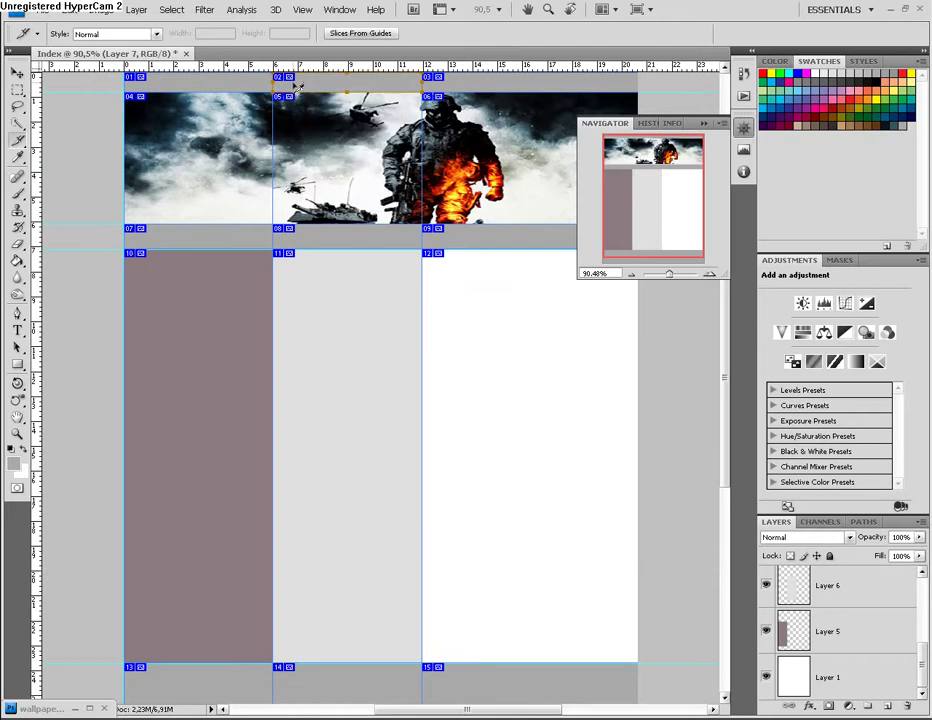
right_click(291, 86)
right_click(407, 80)
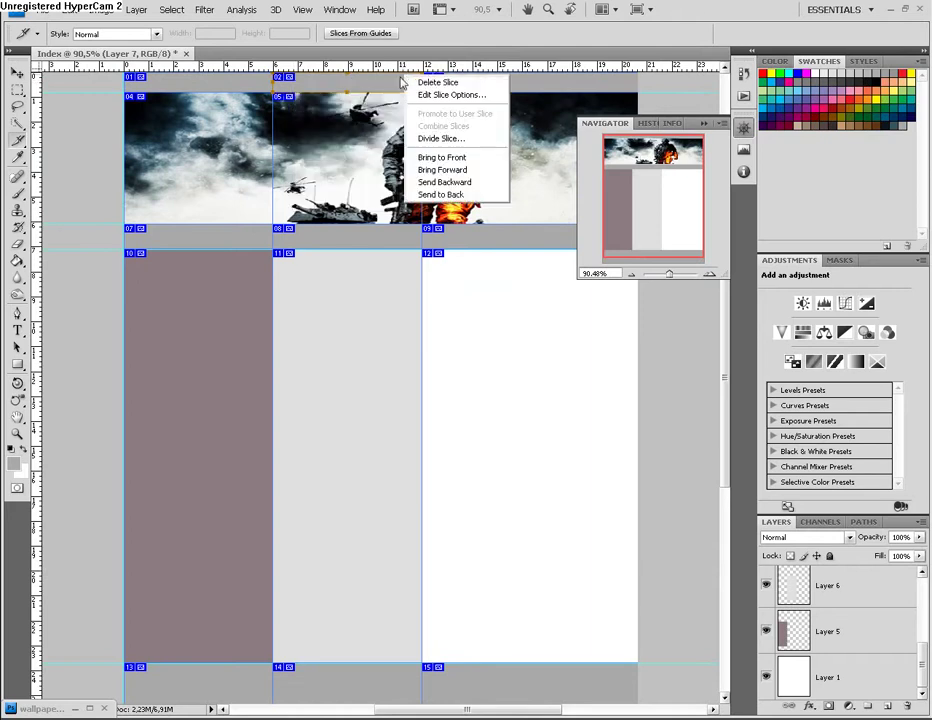
click(434, 81)
right_click(420, 78)
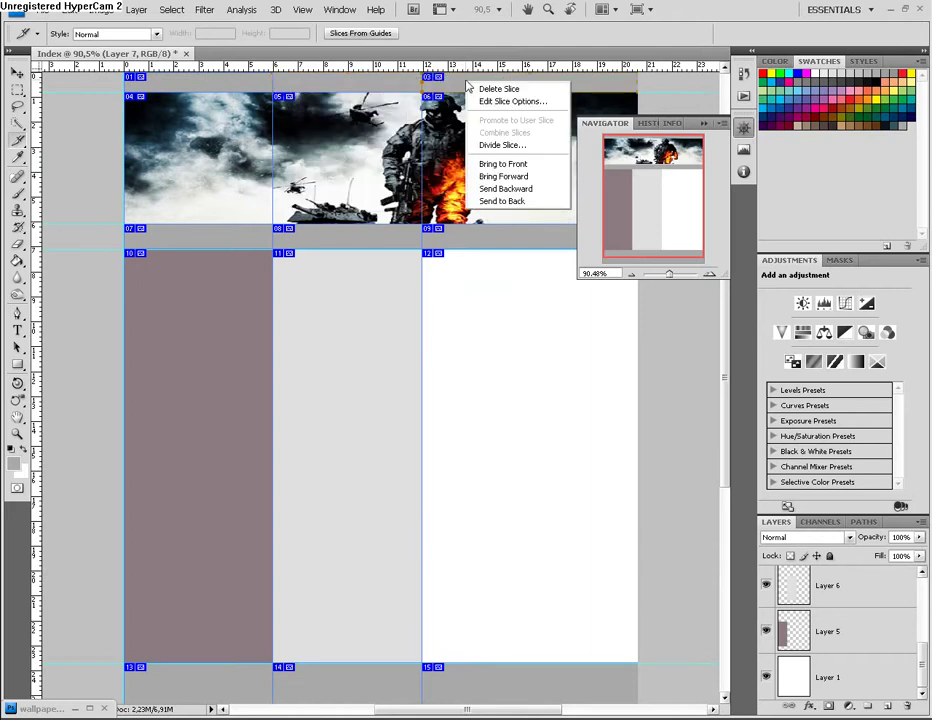
click(435, 87)
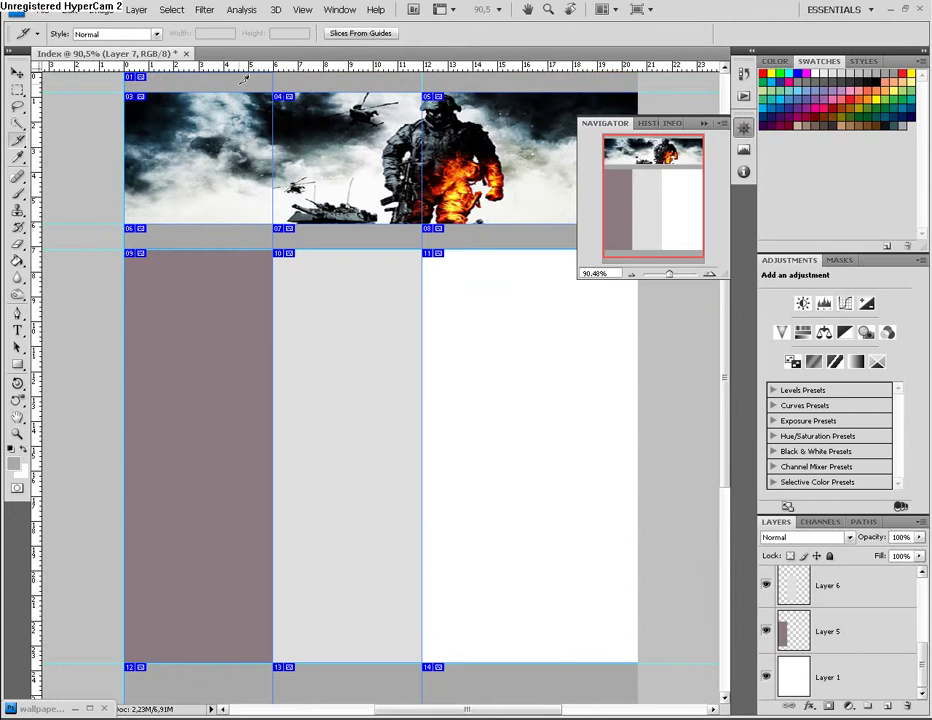
- Stretch slice 01 across the full width of the grey strip above the banner, to the canvas's right edge
right_click(243, 79)
click(185, 85)
right_click(158, 86)
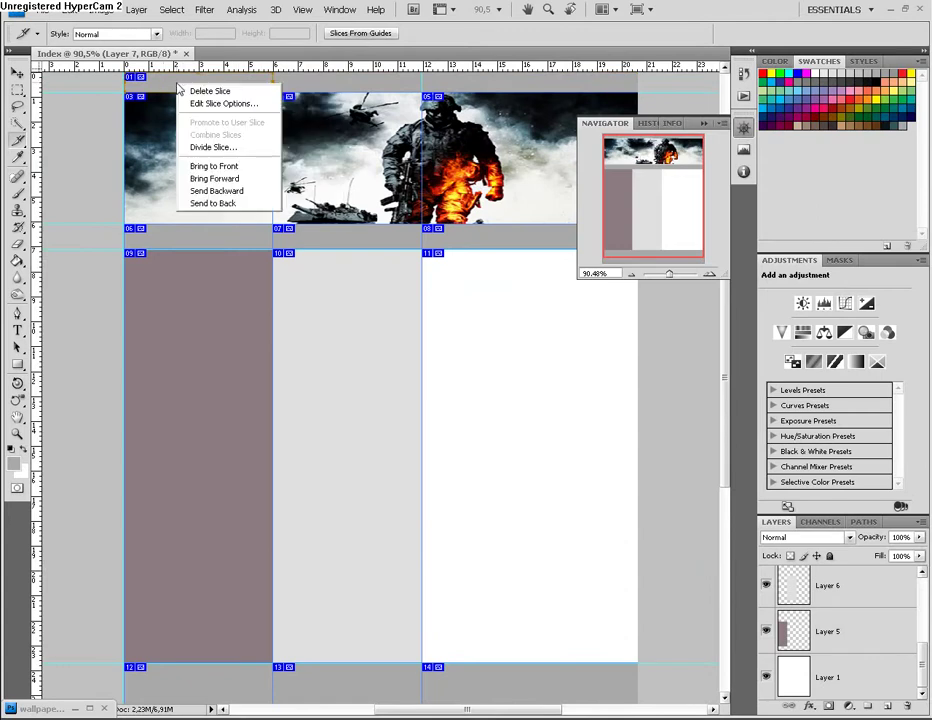
click(158, 86)
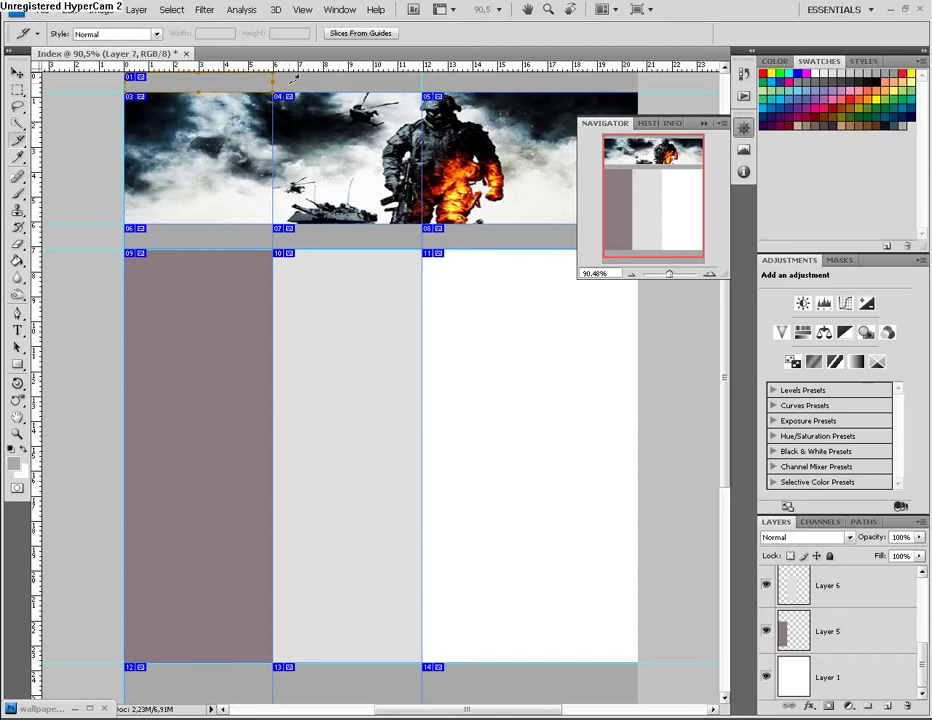
drag(275, 81, 636, 88)
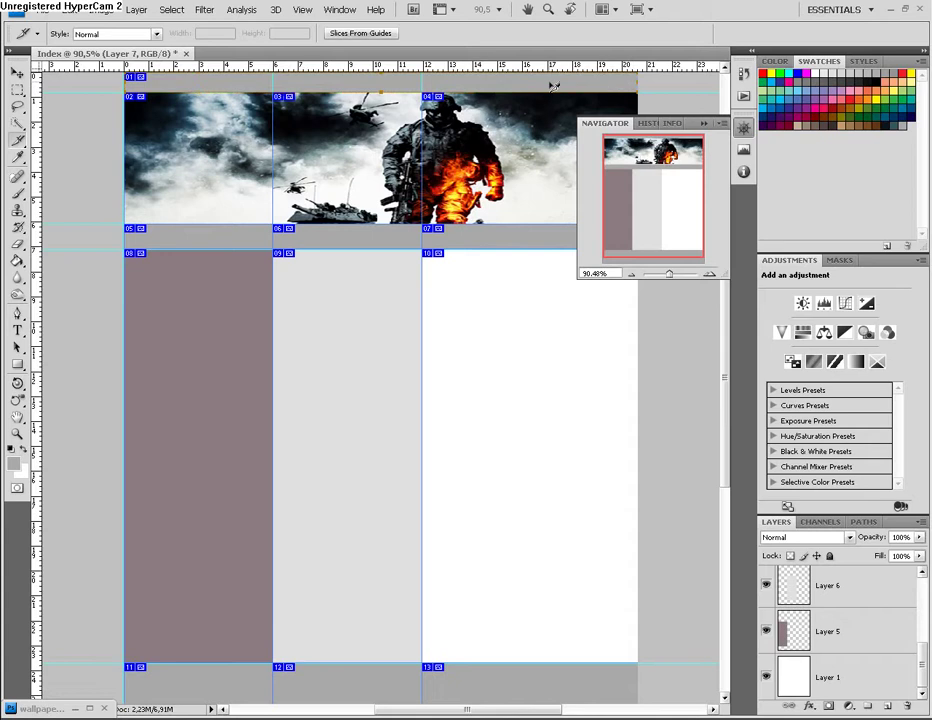
- Delete the banner's middle and last slices and stretch slice 02 across the full banner to the canvas's right edge
click(545, 93)
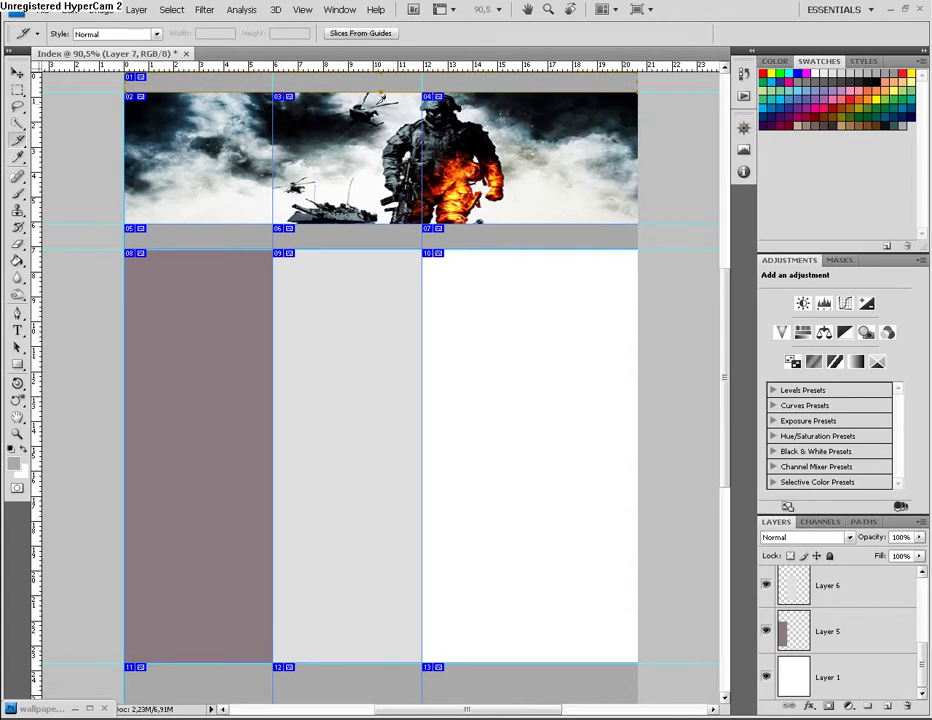
right_click(317, 141)
click(344, 147)
right_click(431, 147)
click(457, 153)
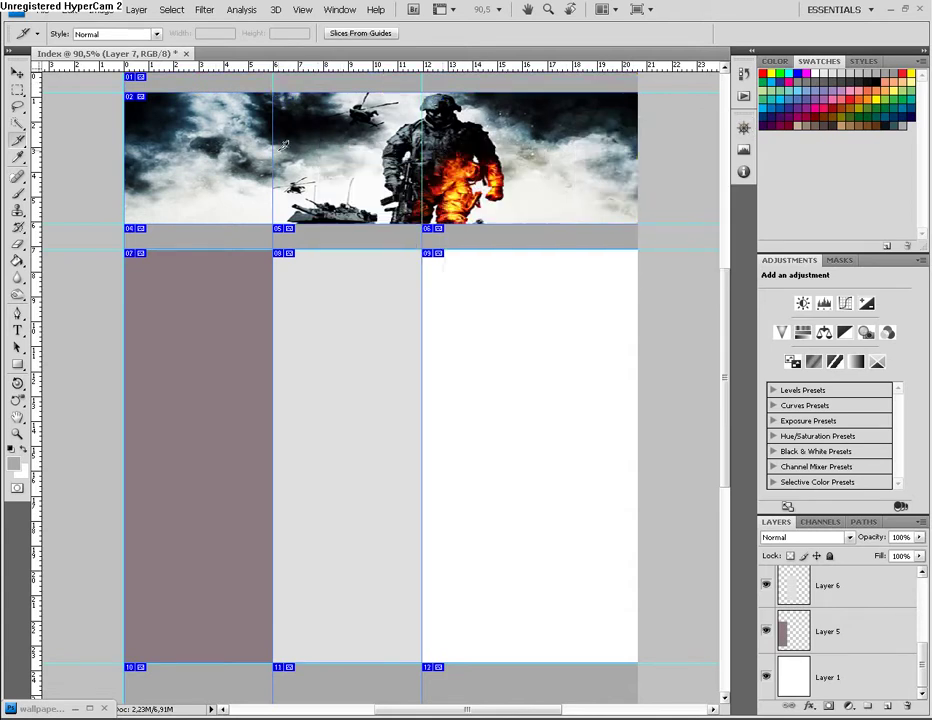
right_click(218, 148)
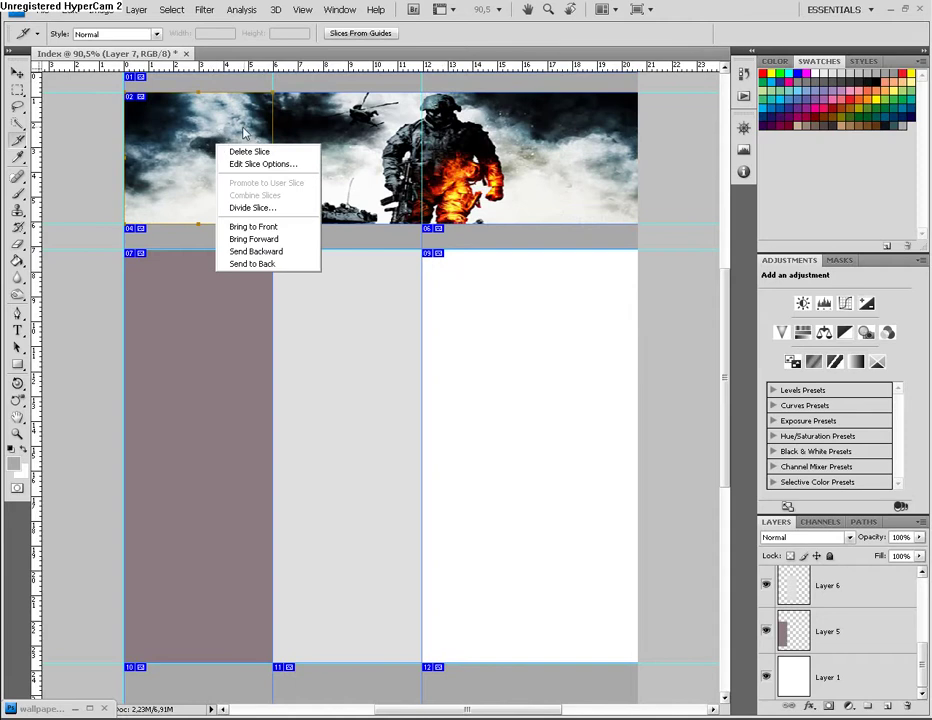
click(187, 124)
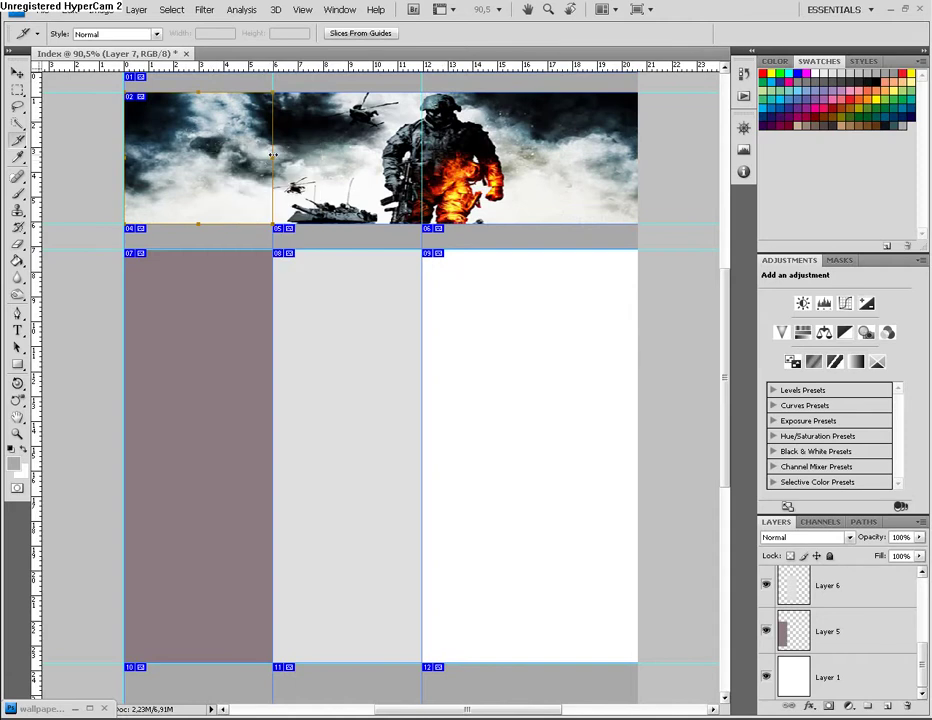
drag(272, 156, 637, 178)
- Delete the middle and last slices of the grey strip below the banner and stretch slice 03 to the canvas's right edge
right_click(296, 234)
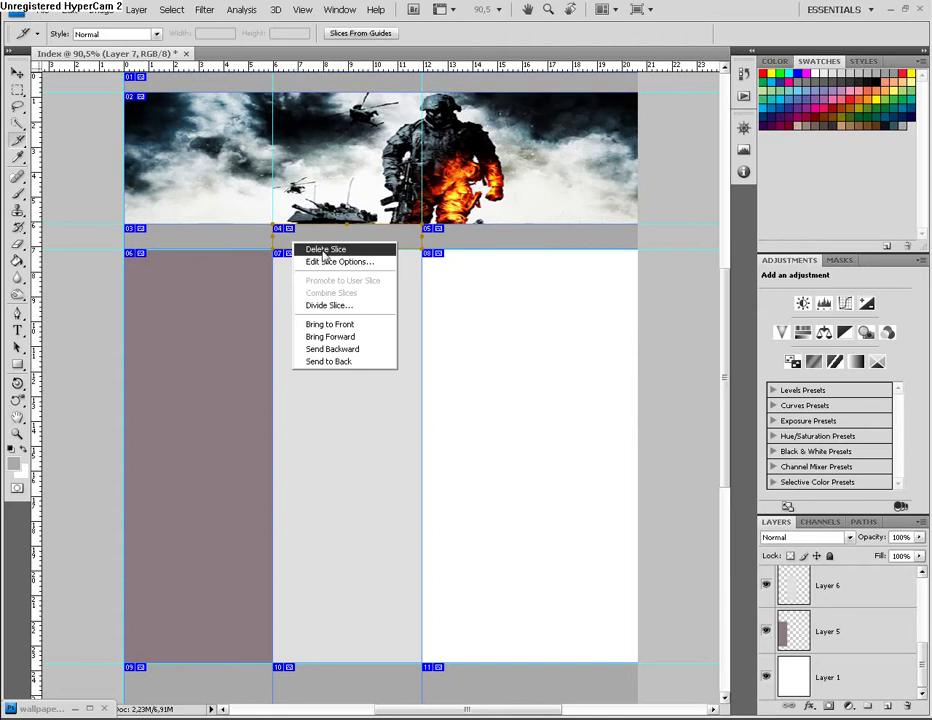
click(305, 246)
right_click(428, 238)
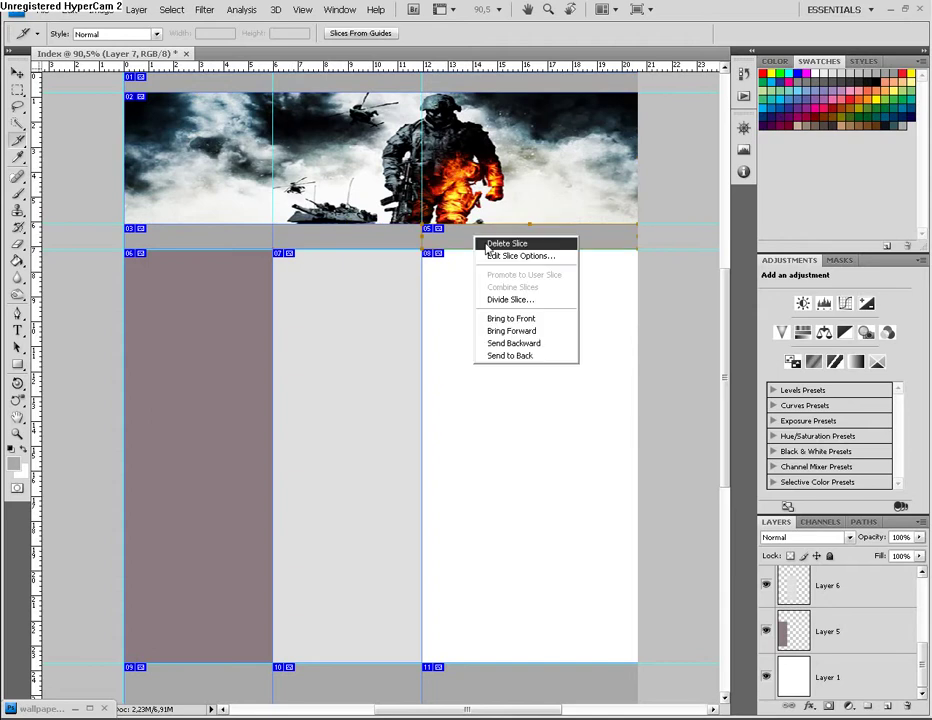
click(218, 230)
right_click(210, 243)
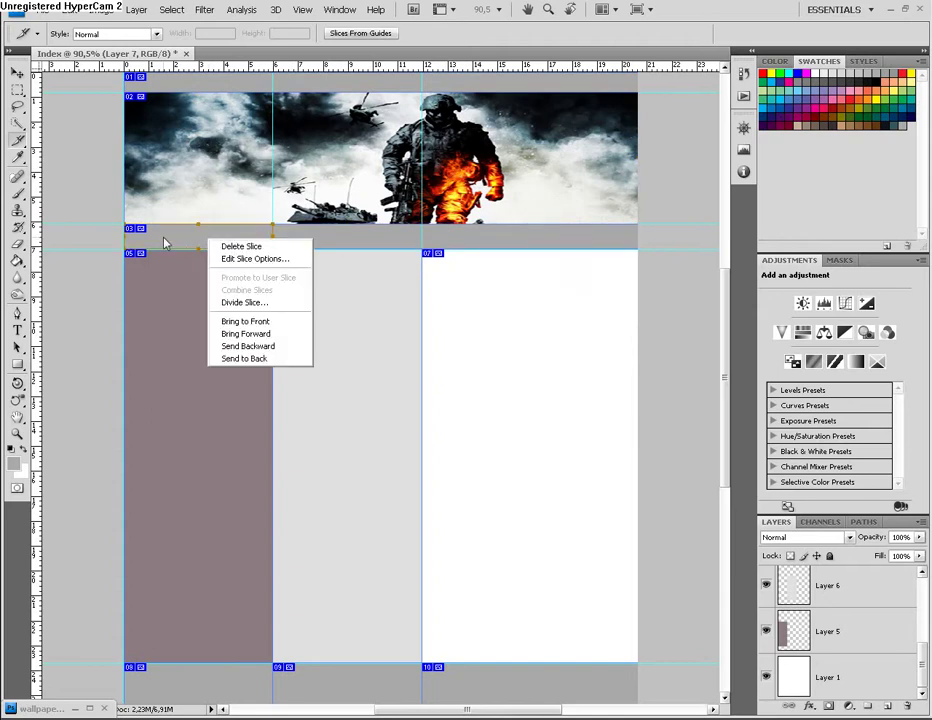
click(168, 241)
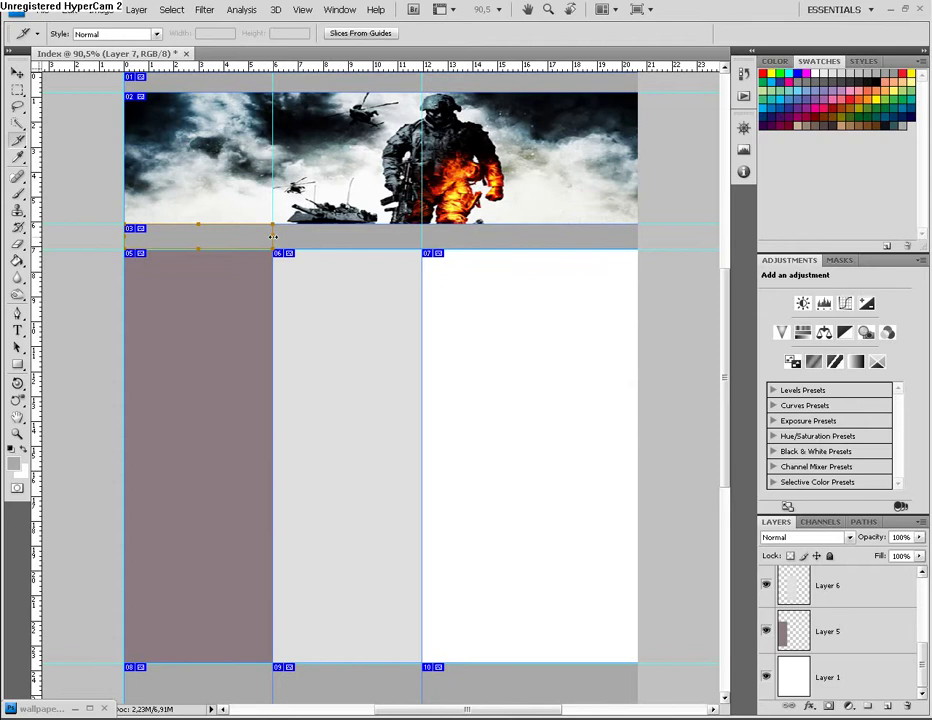
drag(636, 248, 637, 248)
- Delete the footer's middle and last slices and stretch slice 07 across the full footer to the canvas's right edge
scroll(485, 370, down, 1)
scroll(392, 567, down, 1)
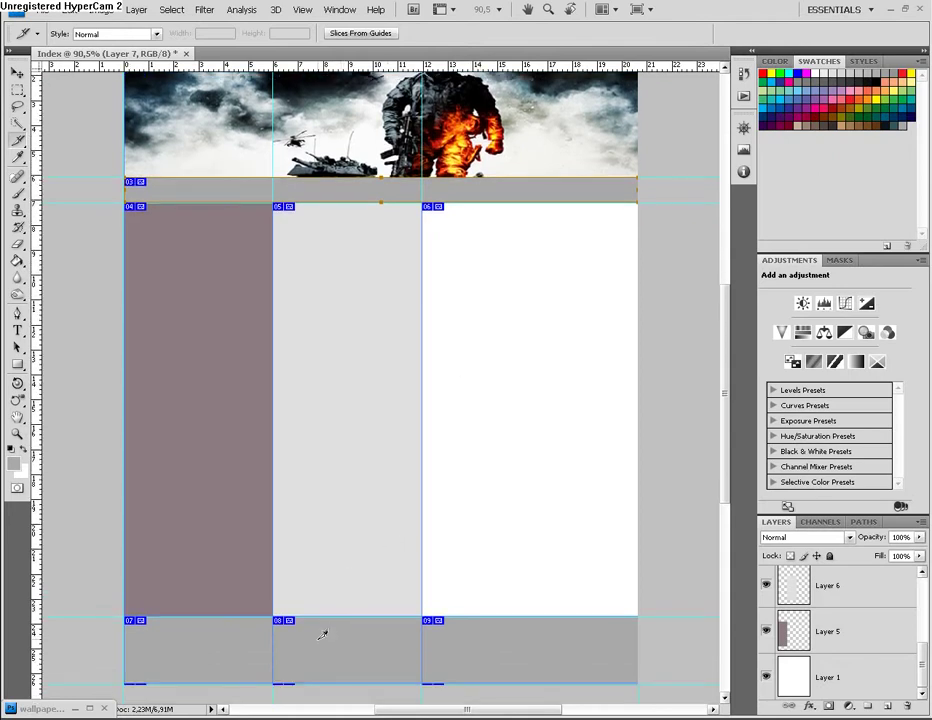
right_click(322, 640)
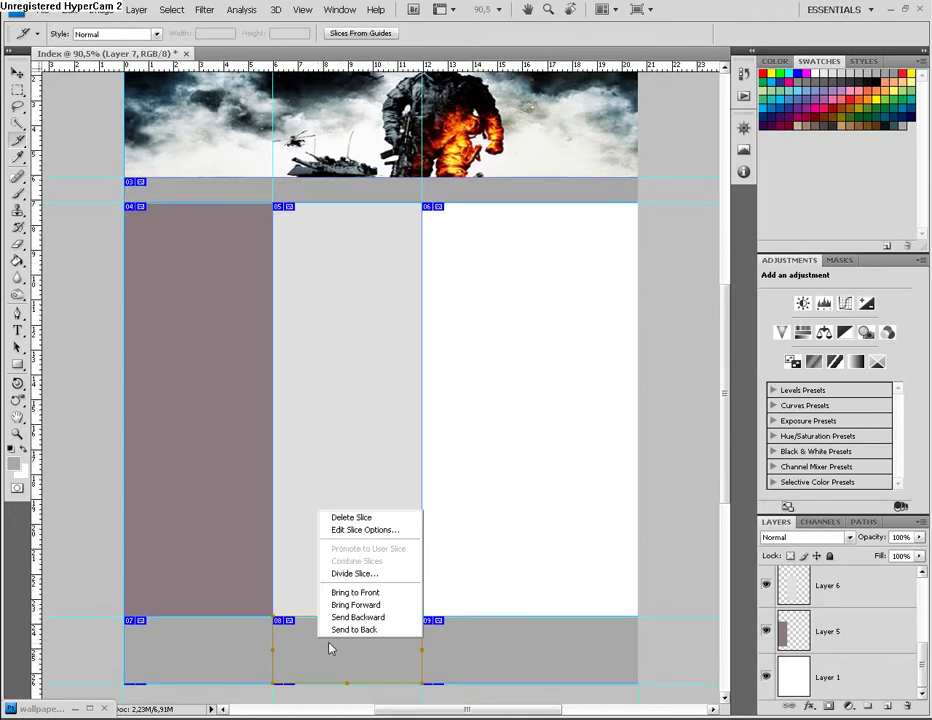
click(364, 519)
right_click(481, 668)
click(522, 541)
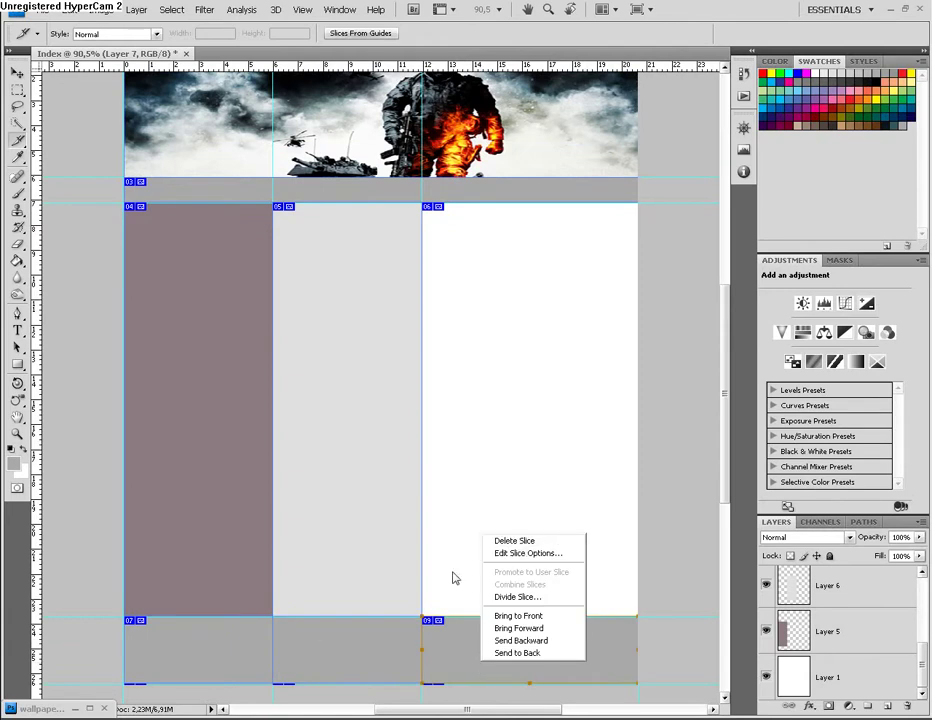
right_click(210, 640)
click(273, 667)
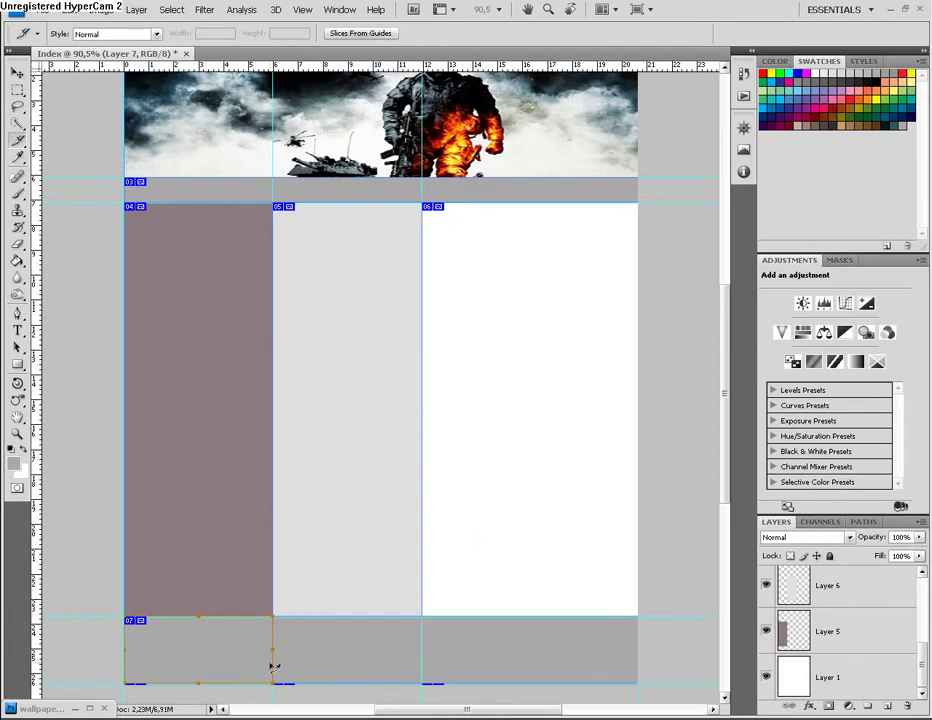
drag(272, 650, 638, 662)
- Look over the finished slices from footer to banner, briefly hiding Layer 1 and showing it again
scroll(535, 662, down, 1)
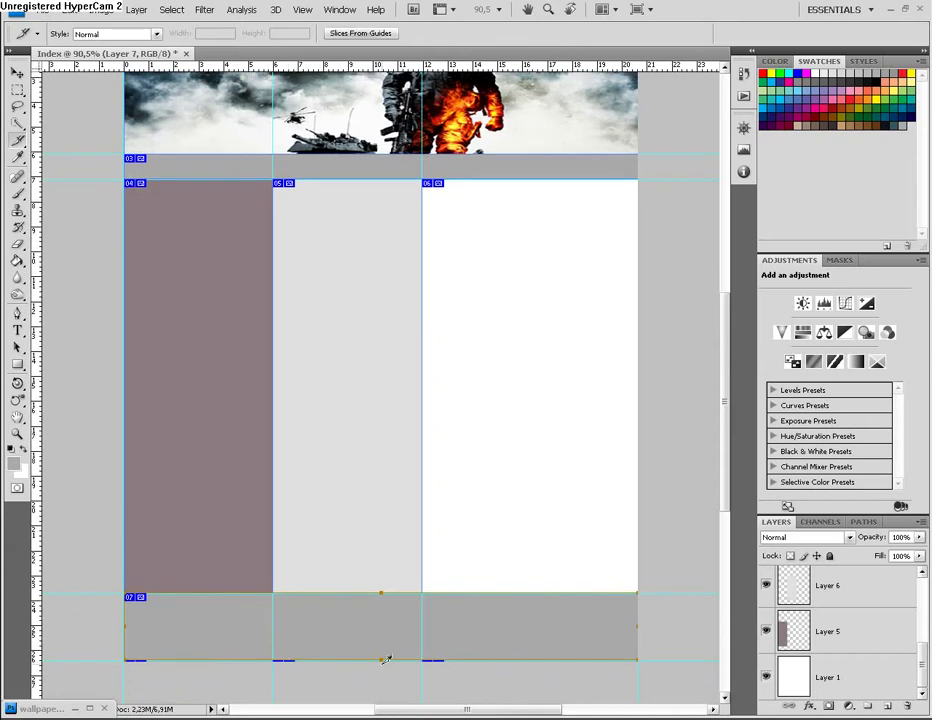
scroll(385, 659, down, 2)
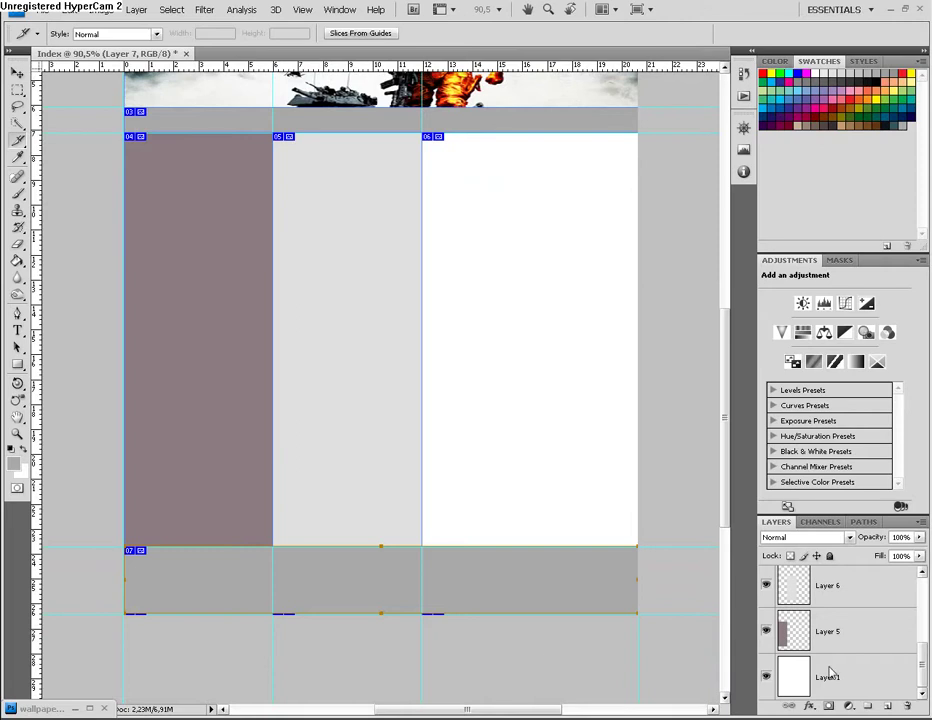
click(765, 678)
click(765, 678)
scroll(408, 572, up, 5)
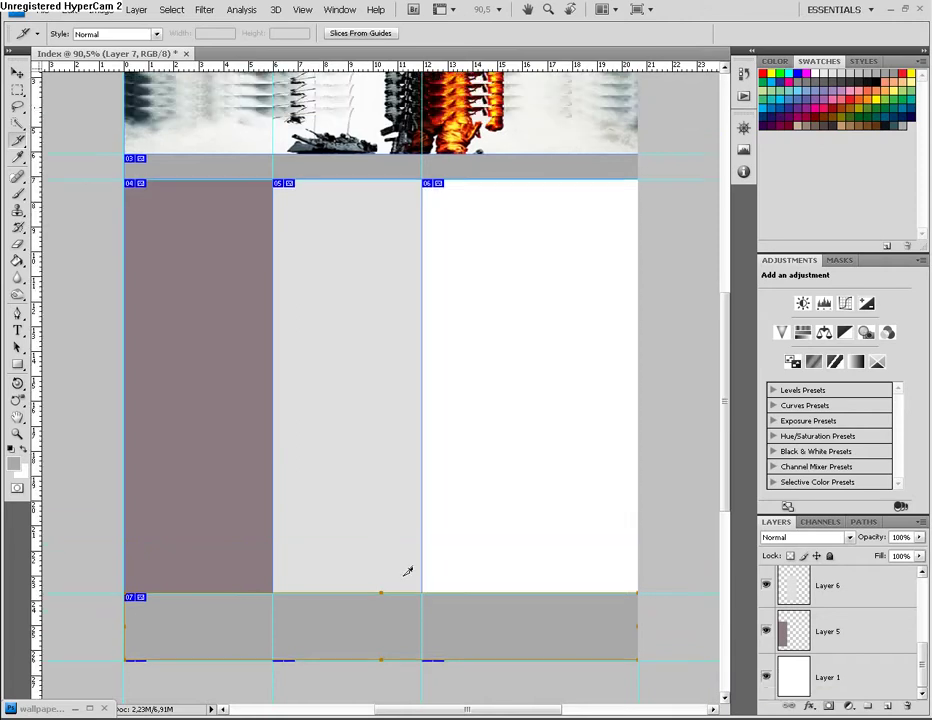
scroll(150, 450, up, 7)
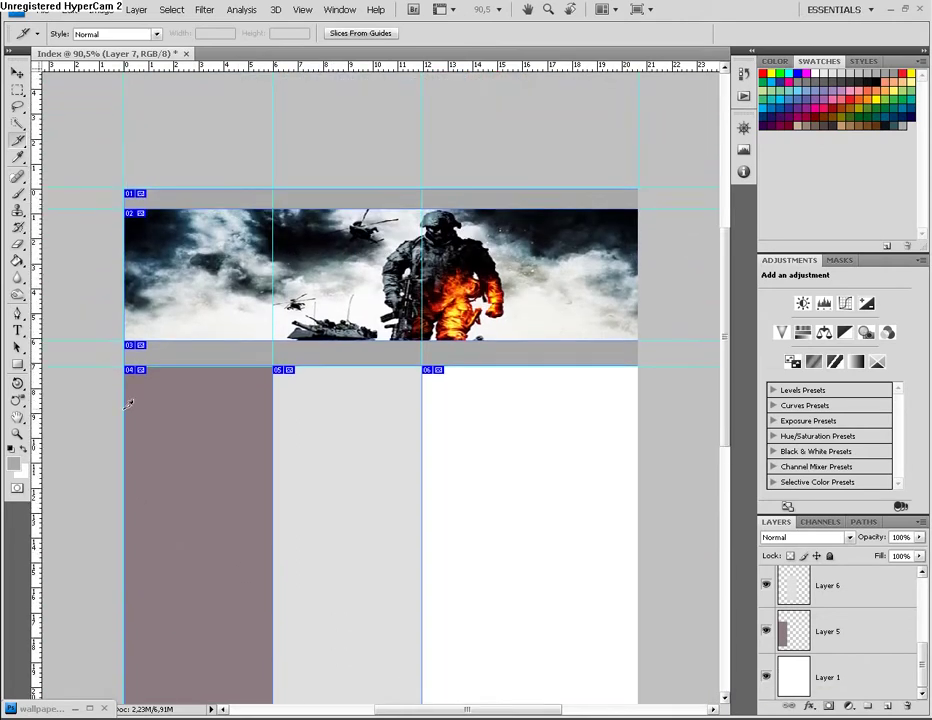
- Open Save for Web & Devices and compare original and optimized previews of slices 02 and 04 in 2-Up view
click(45, 10)
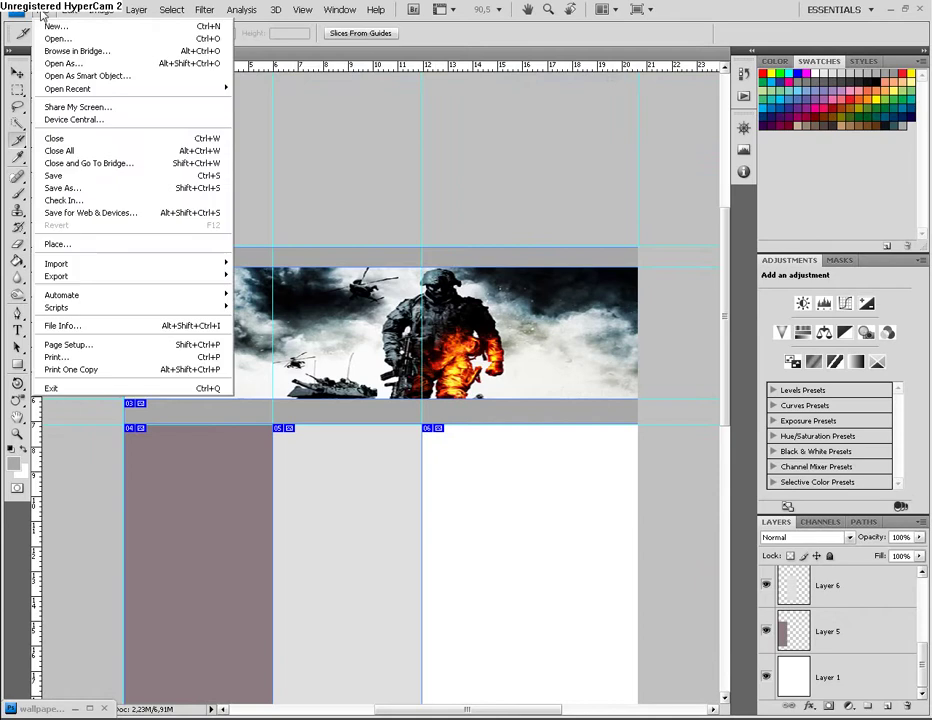
click(141, 214)
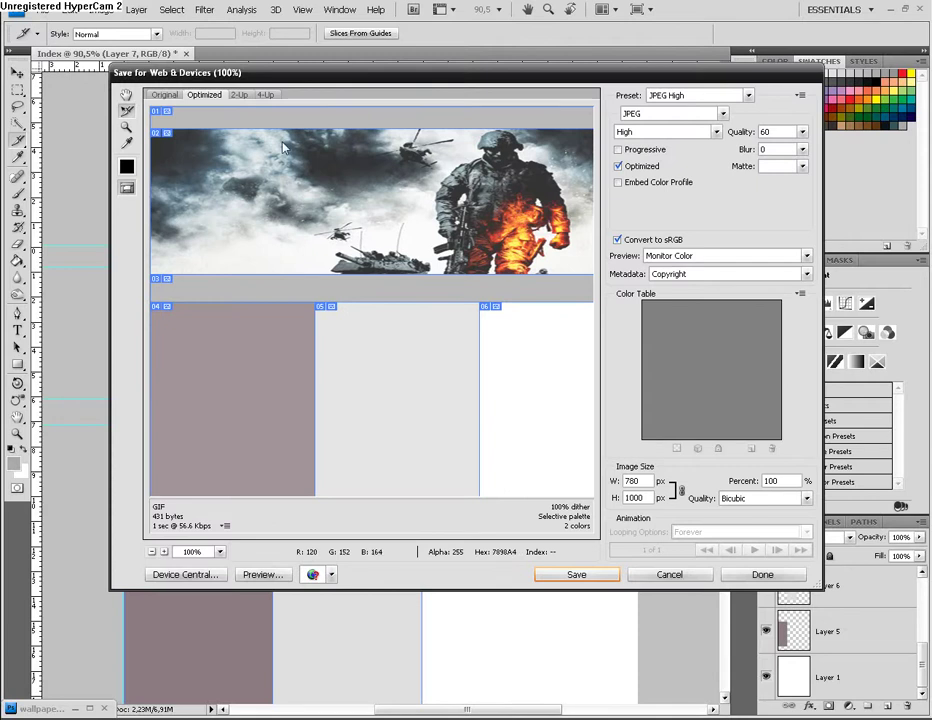
click(239, 94)
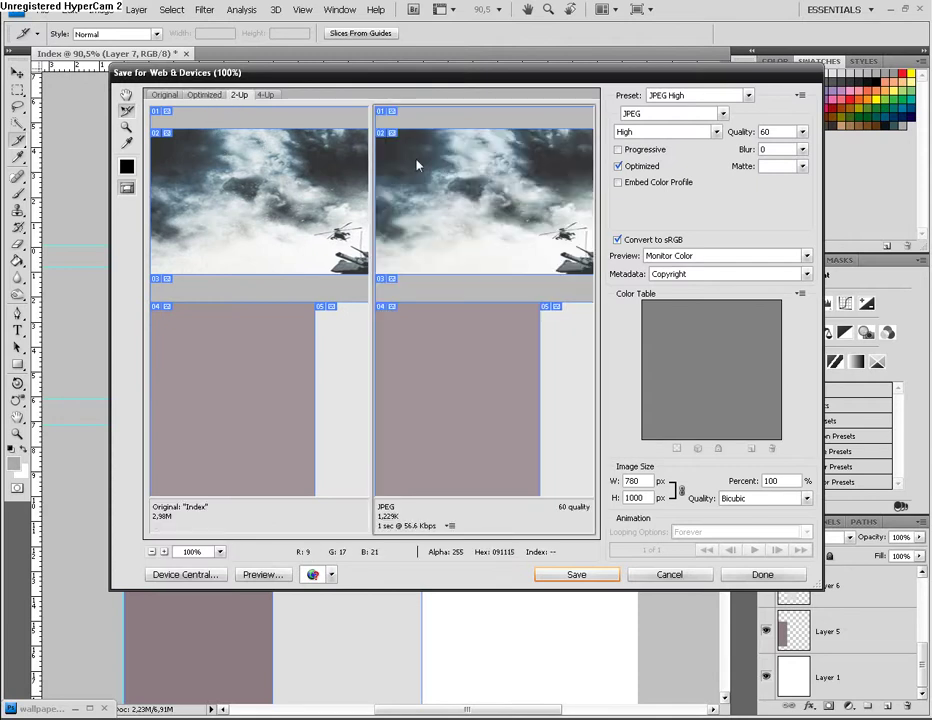
mouse_move(506, 224)
mouse_down()
mouse_move(458, 250)
mouse_move(508, 233)
mouse_move(503, 239)
mouse_up()
click(264, 354)
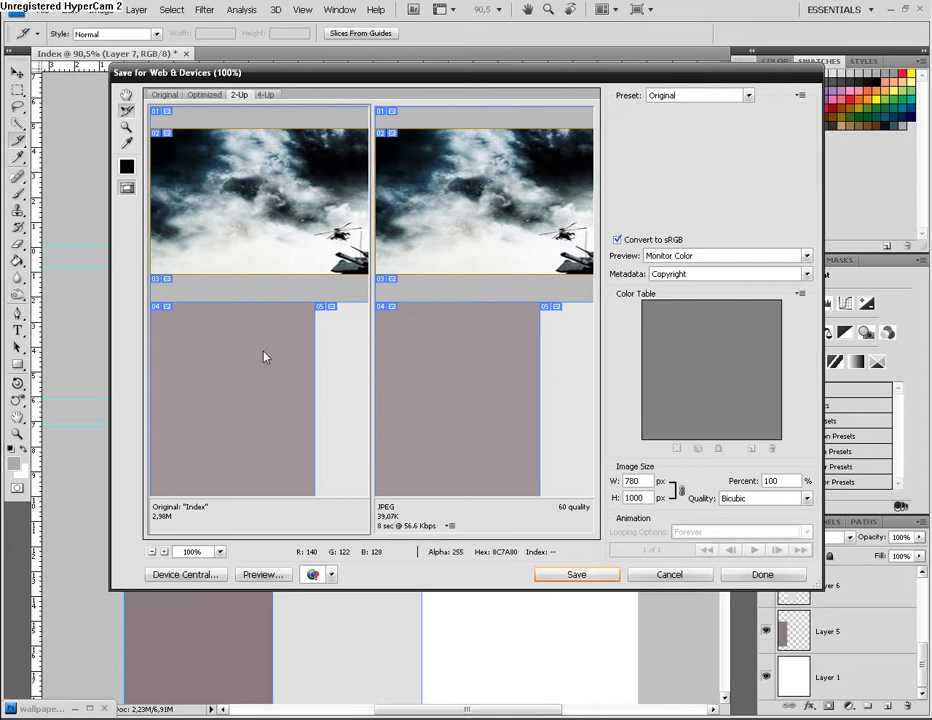
scroll(292, 301, down, 5)
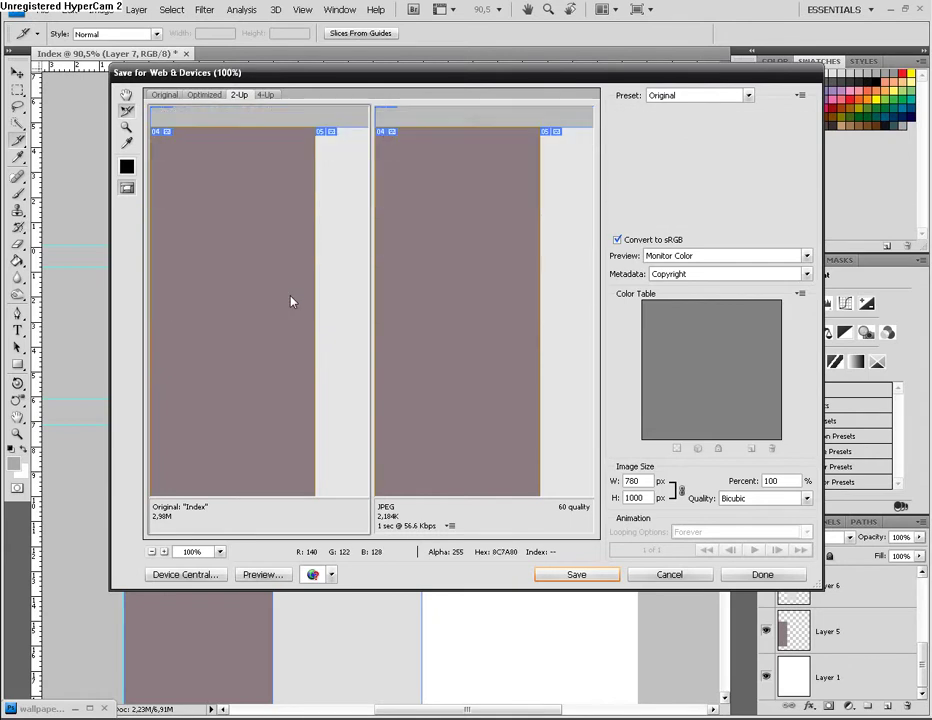
scroll(290, 298, up, 1)
- Switch the preview to Original and back to Optimized, and look through the whole sliced page
click(165, 94)
click(204, 94)
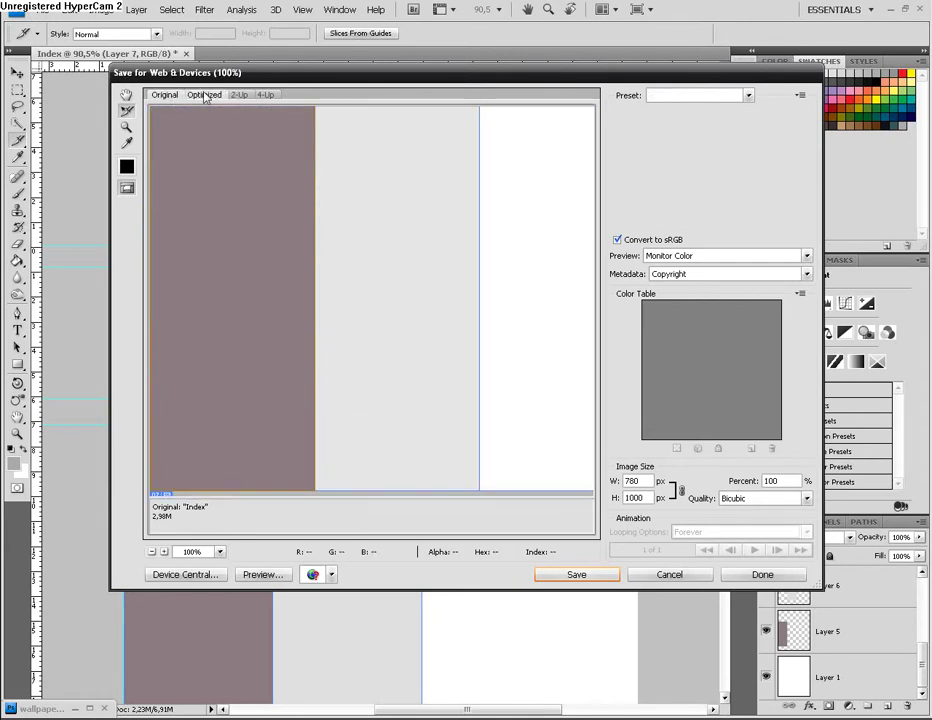
scroll(318, 249, up, 2)
scroll(318, 249, down, 3)
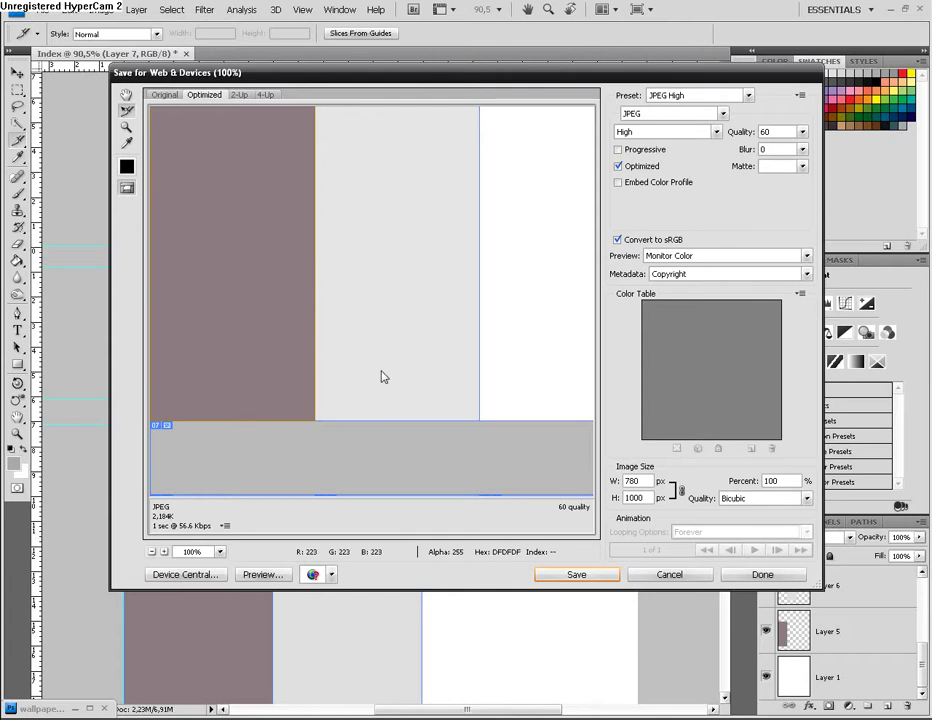
scroll(529, 341, up, 3)
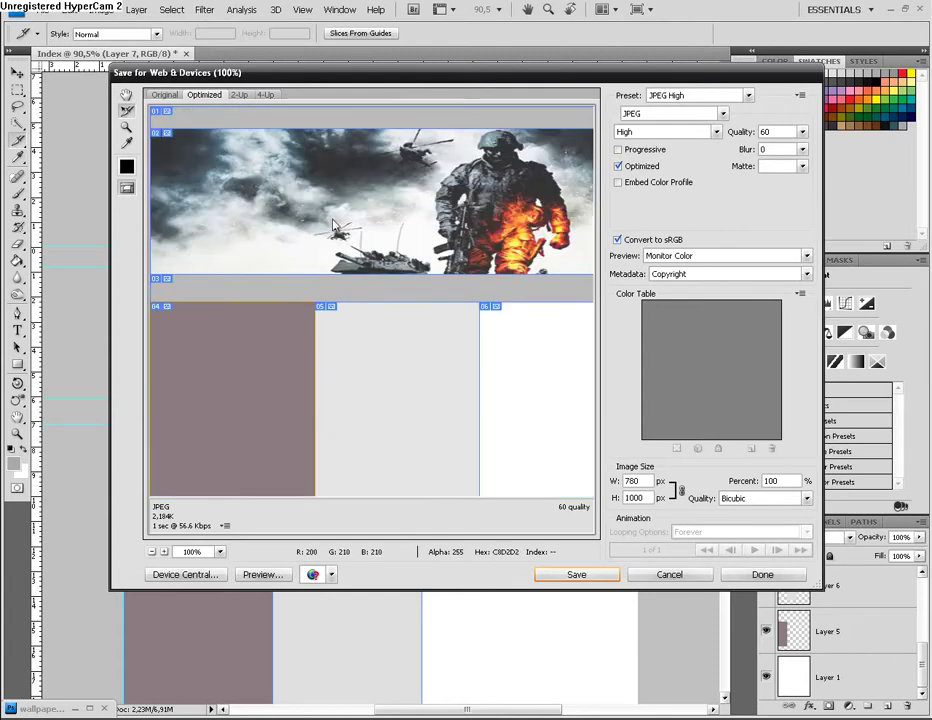
scroll(292, 205, down, 3)
scroll(292, 212, down, 1)
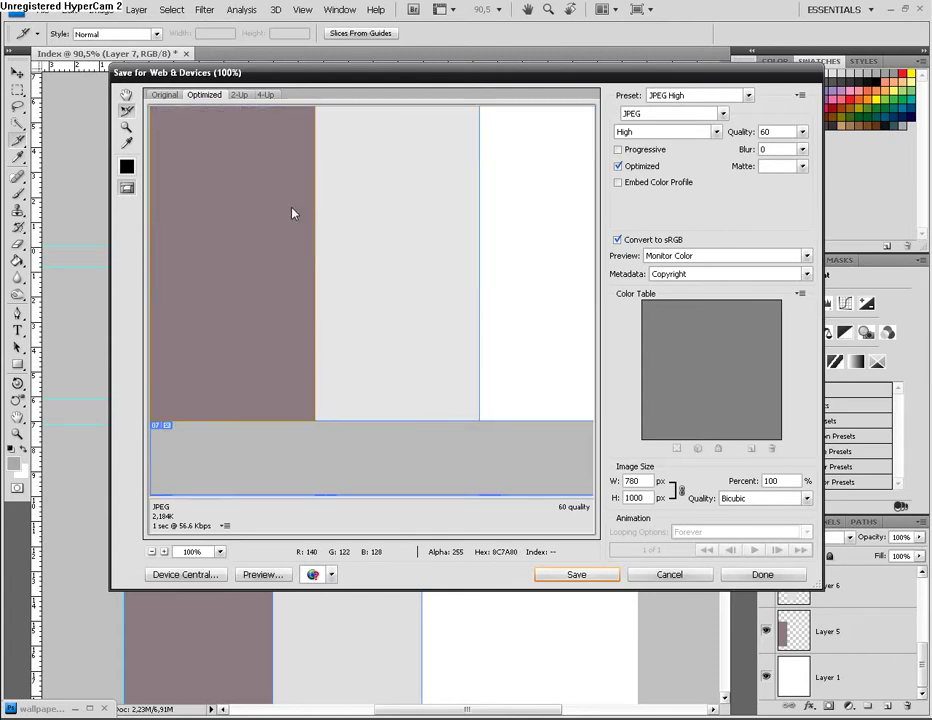
scroll(557, 243, up, 4)
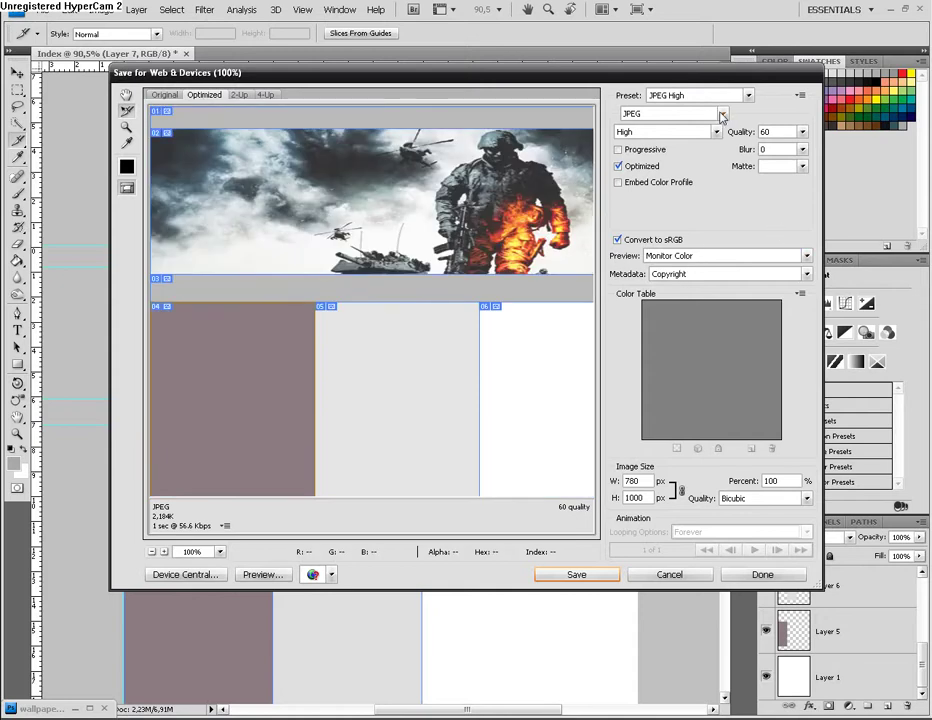
- Reapply the JPEG High preset to slice 04, change its file format to PNG-24, and check the preset list
click(754, 100)
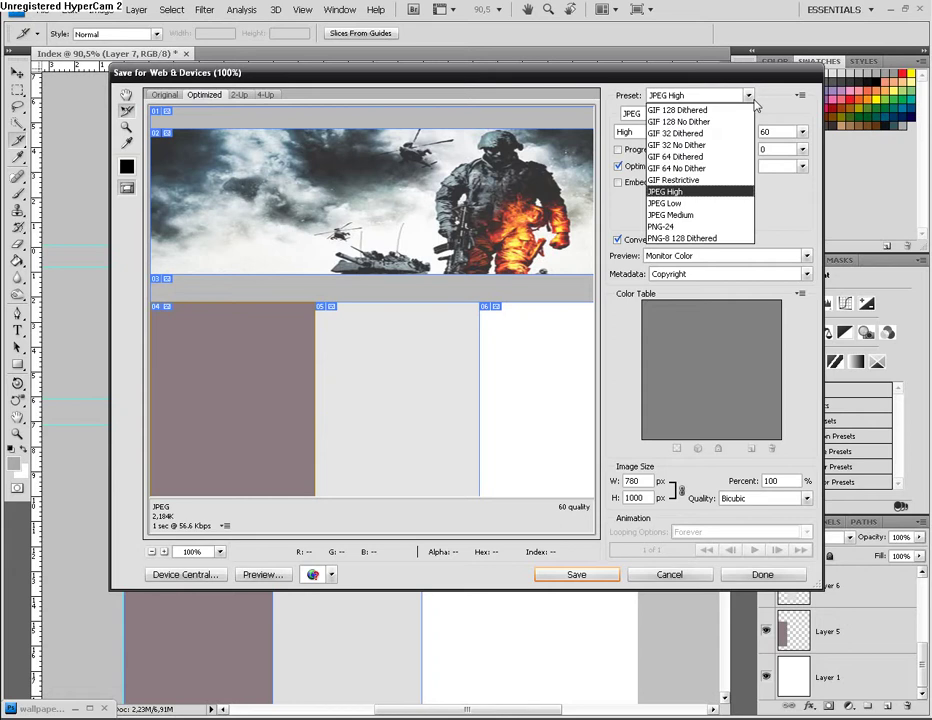
click(671, 193)
click(690, 114)
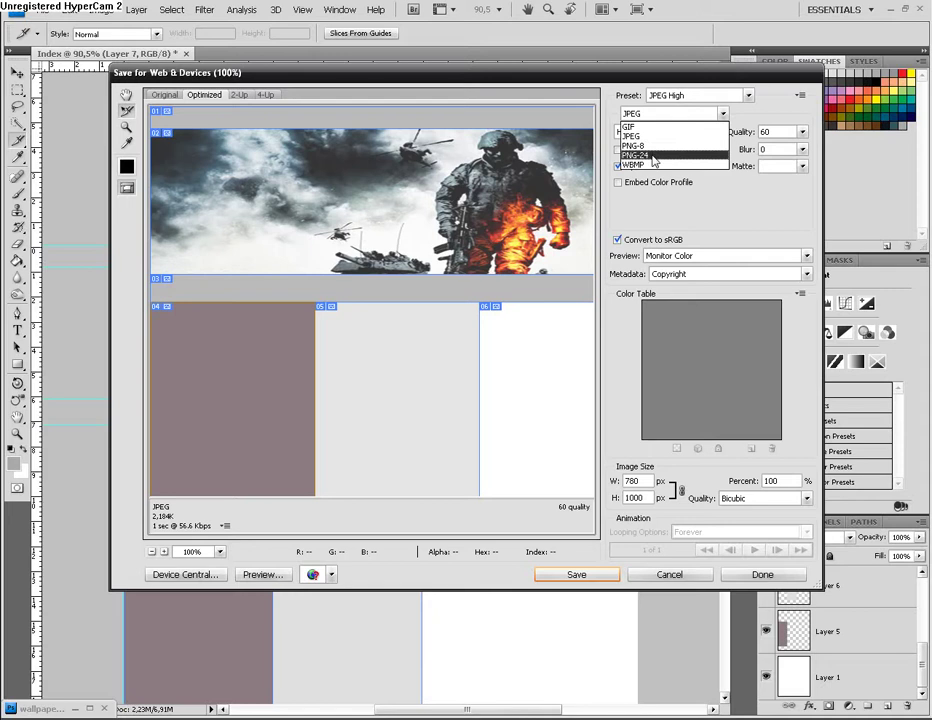
click(653, 158)
click(752, 97)
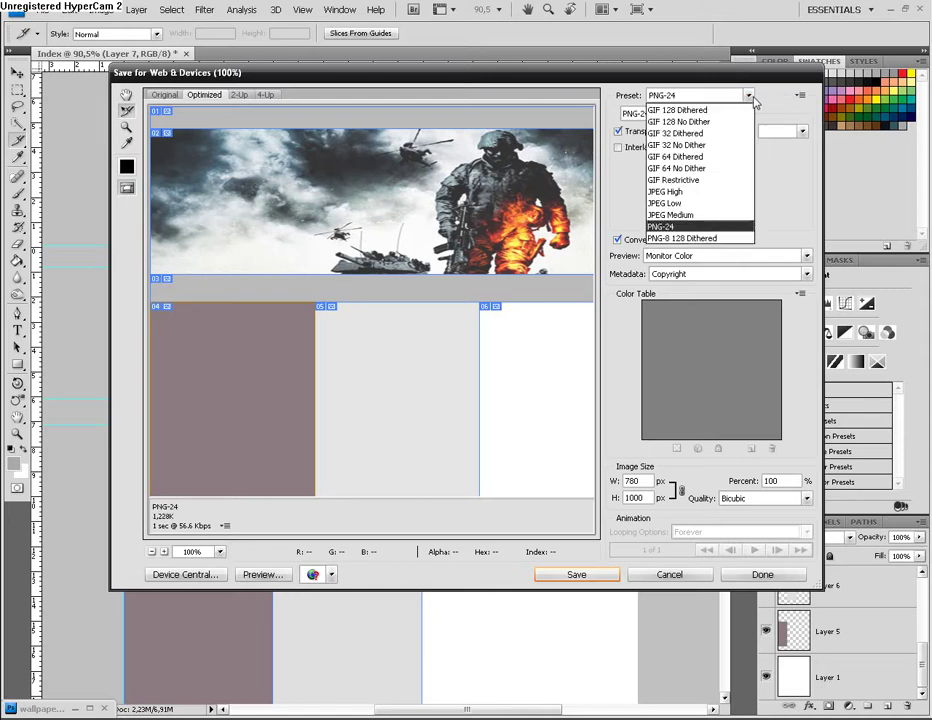
click(752, 97)
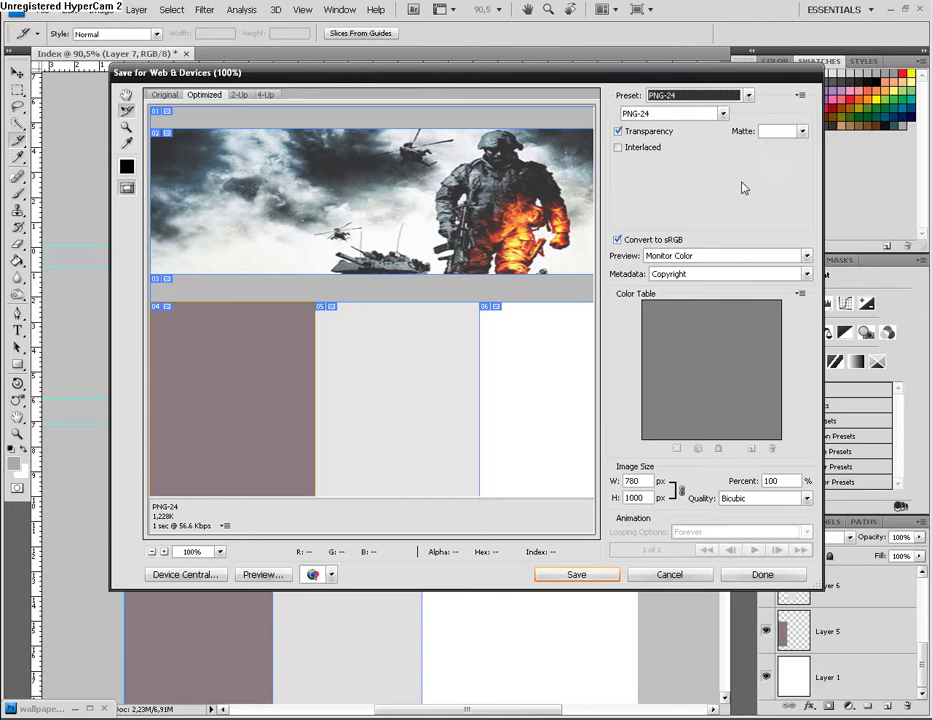
- View the matte colour options, move the Save for Web & Devices dialog aside, and cancel it without saving
click(803, 132)
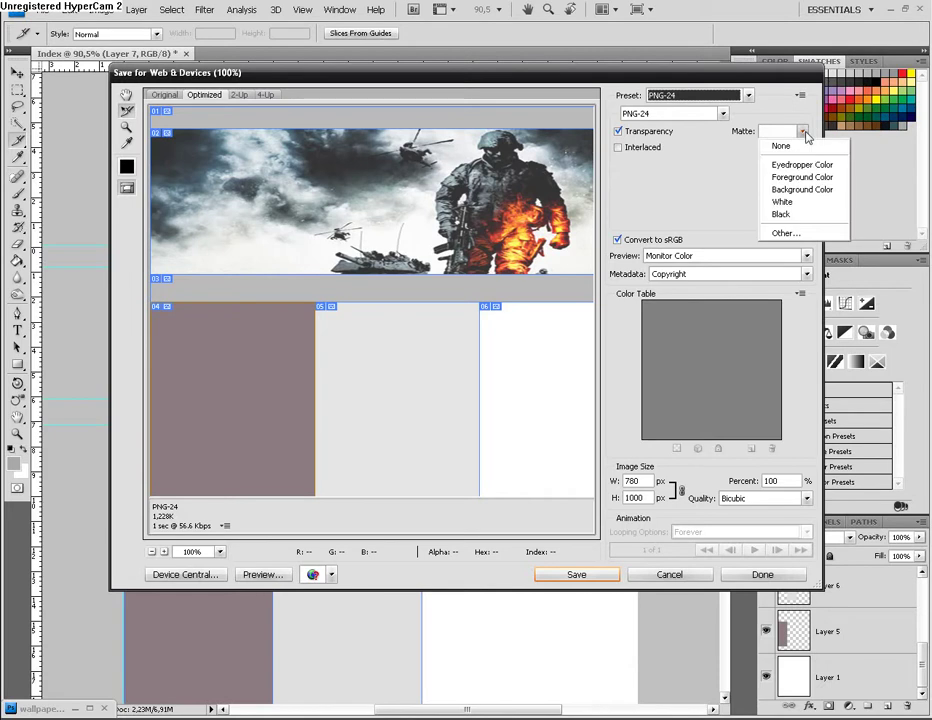
click(805, 134)
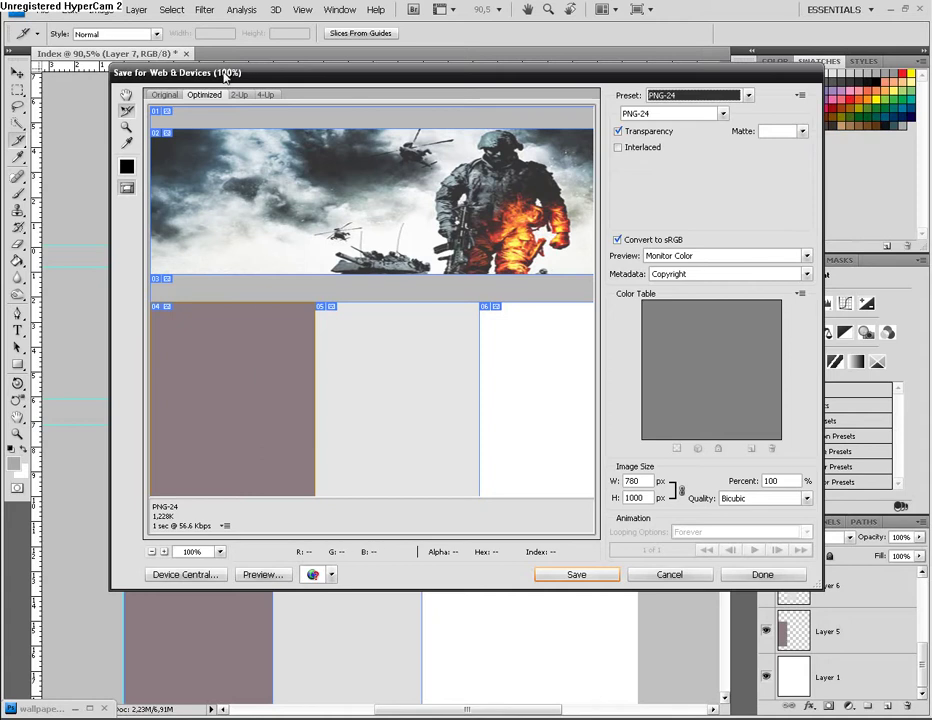
drag(205, 75, 375, 102)
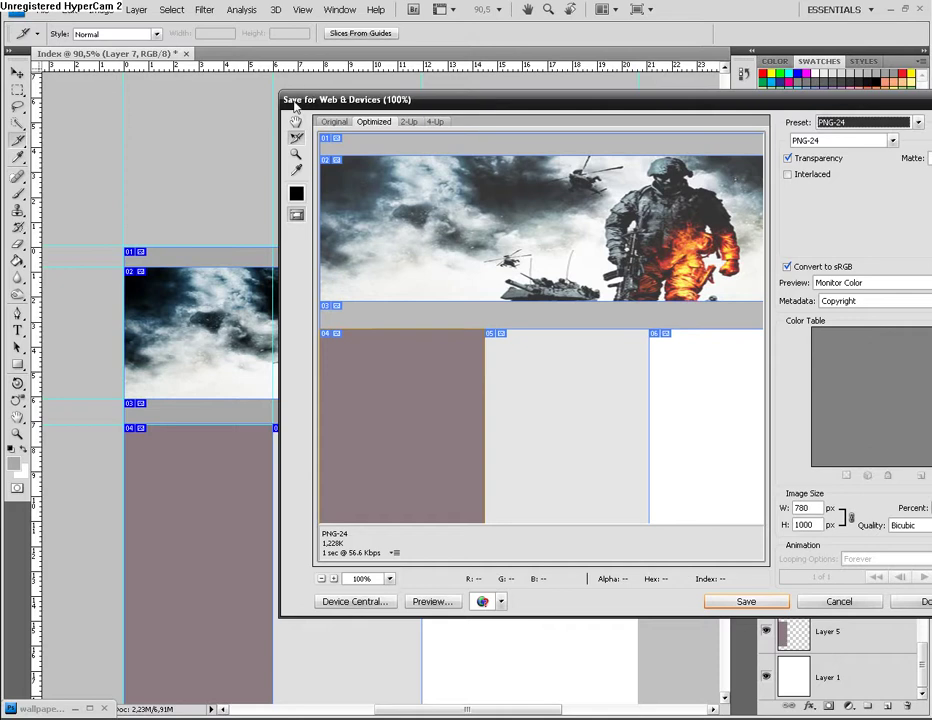
drag(293, 98, 108, 93)
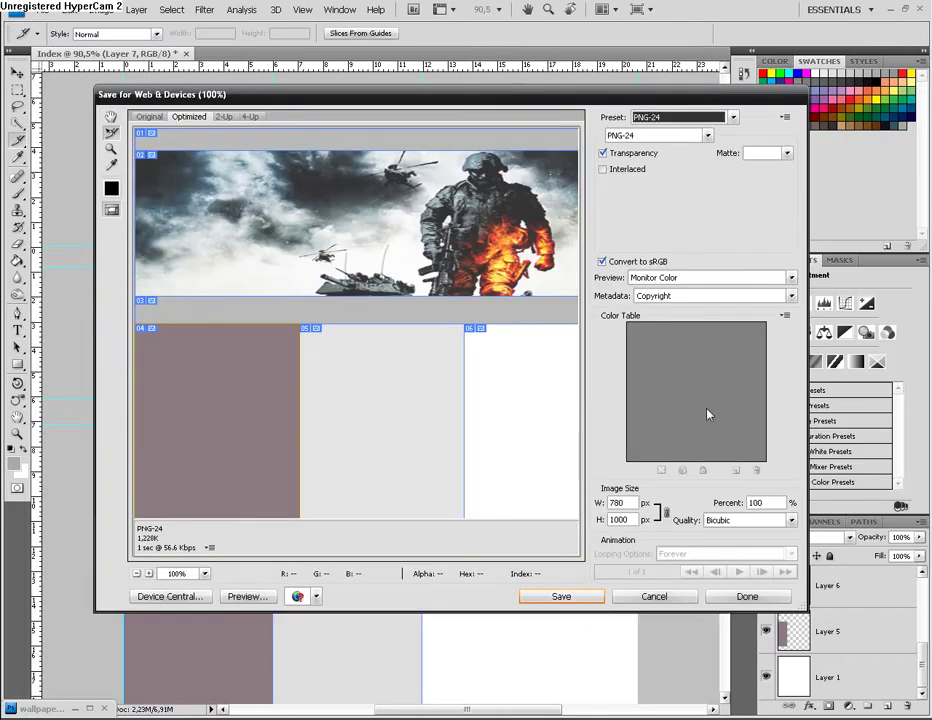
click(652, 597)
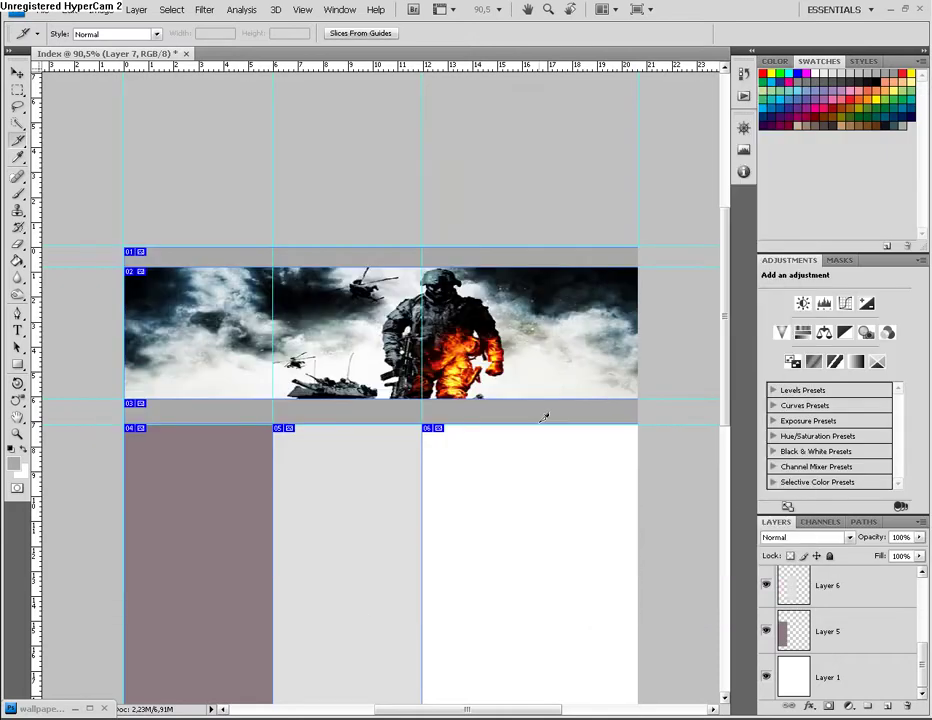
- Switch to the Move tool, toggle layer visibility to identify the bar below the banner, and select Layer 4
click(17, 72)
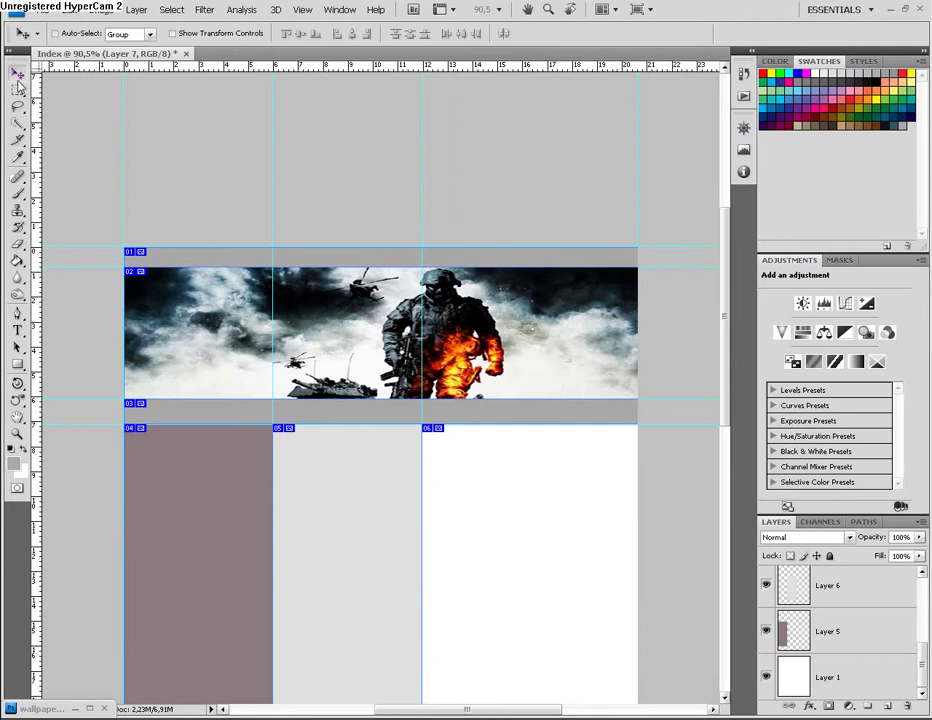
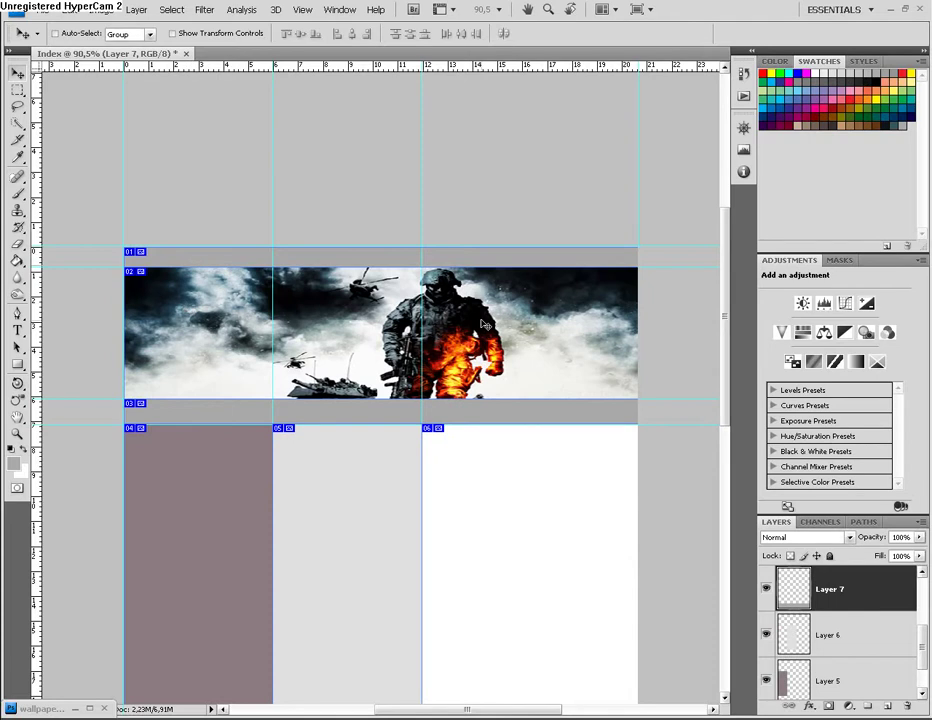
scroll(338, 378, down, 1)
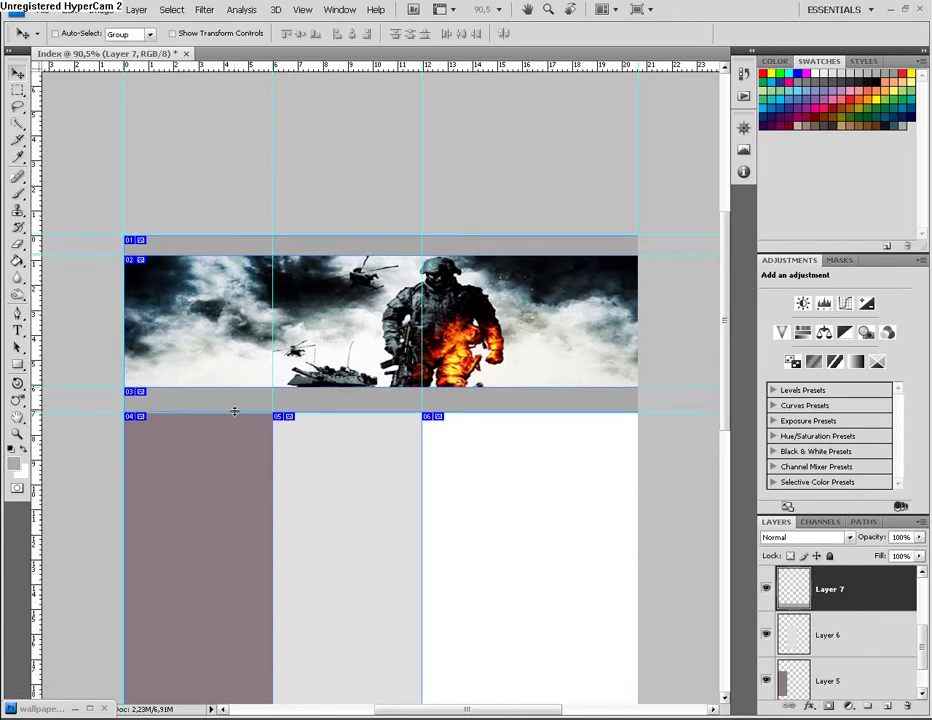
mouse_move(928, 641)
mouse_down()
mouse_move(920, 662)
mouse_move(920, 622)
mouse_up()
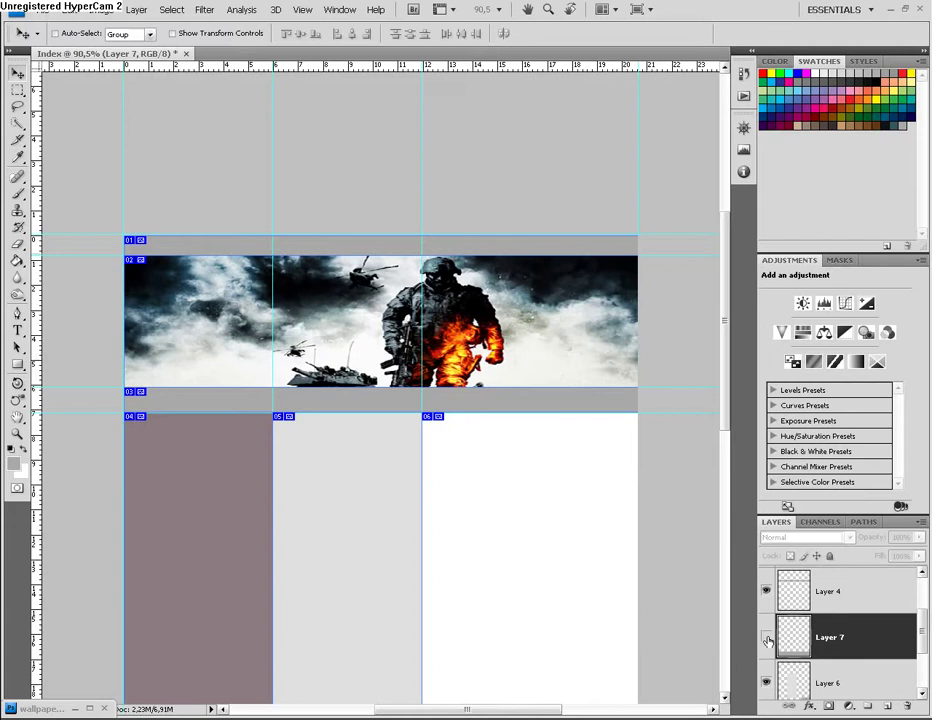
click(767, 593)
click(767, 593)
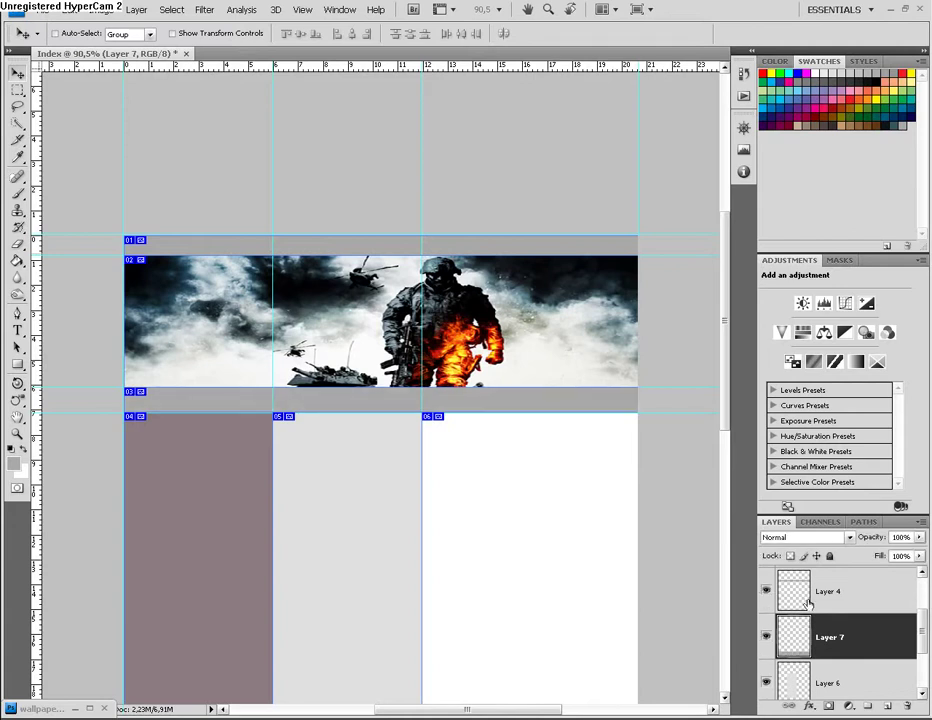
click(810, 600)
right_click(820, 598)
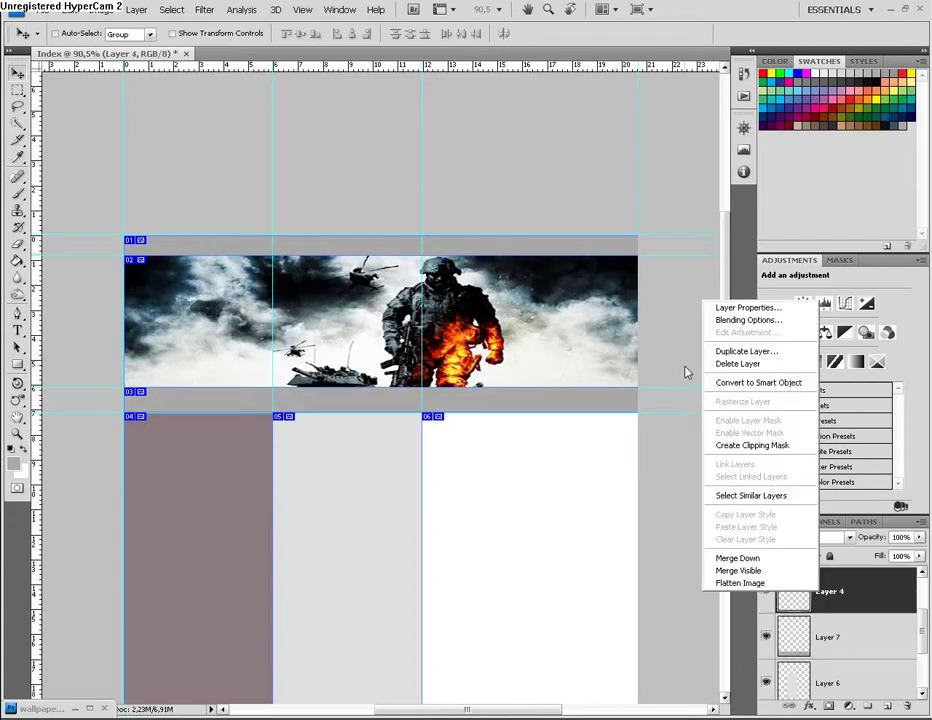
click(743, 322)
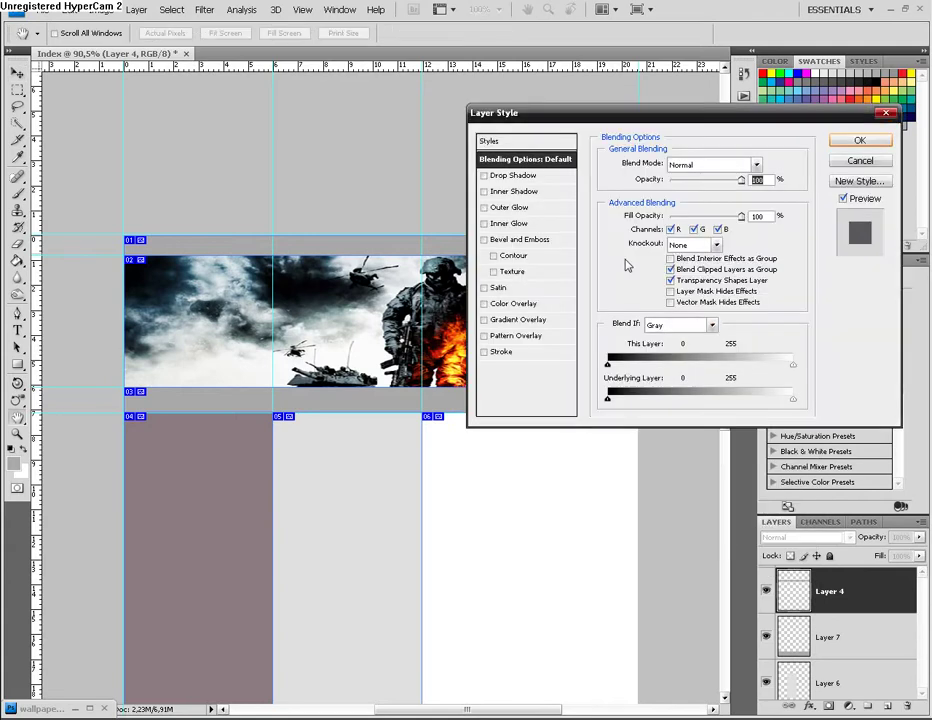
drag(540, 105, 627, 110)
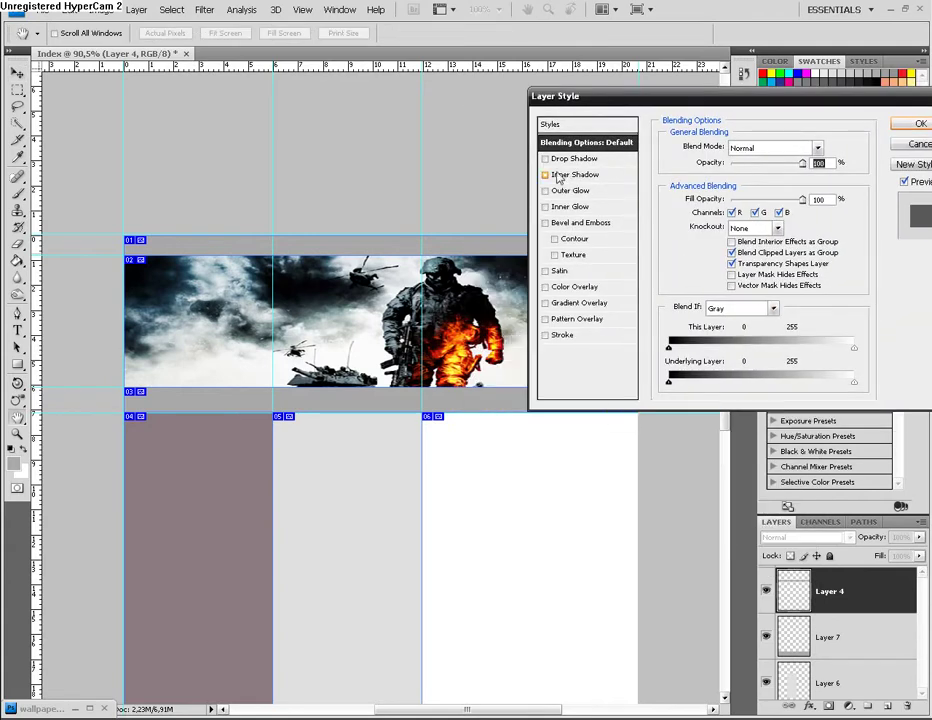
drag(922, 104, 857, 104)
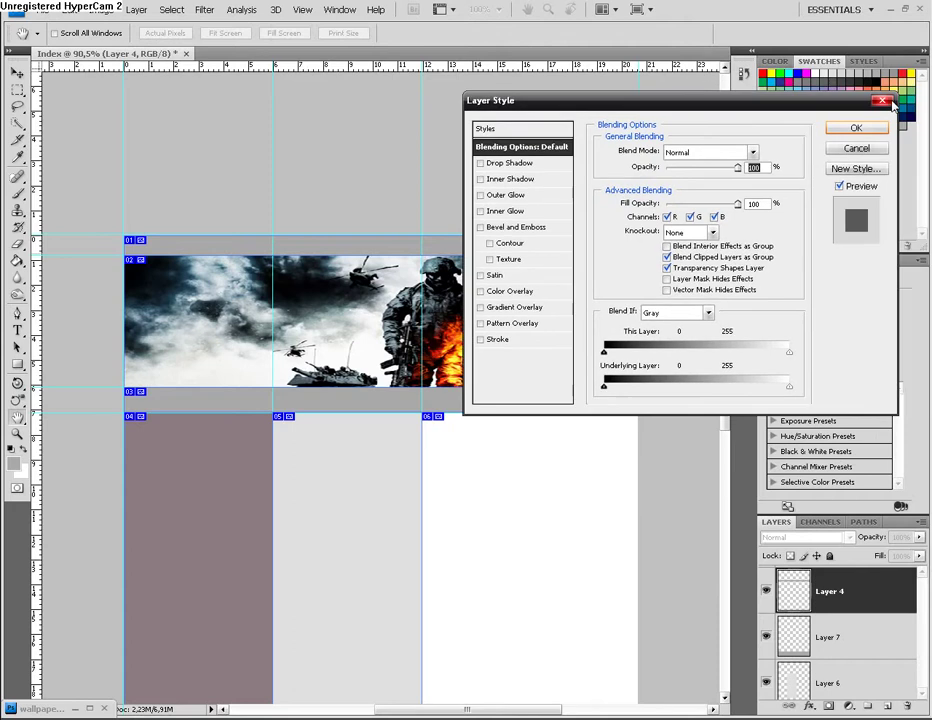
click(852, 124)
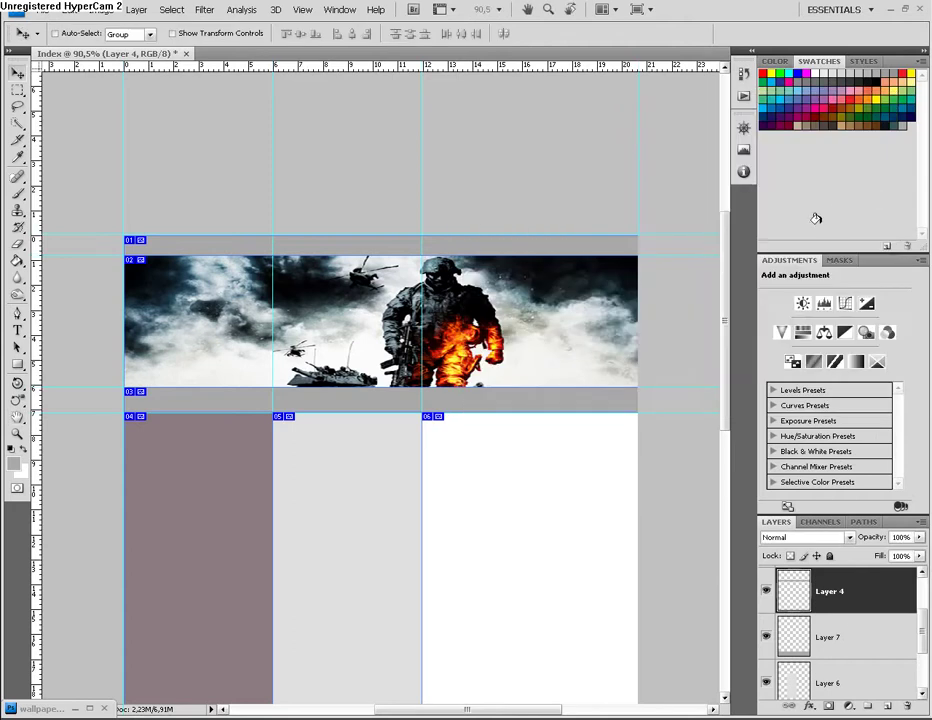
- Open the blending options of Layer 4 and move the Layer Style dialog clear of the bar below the banner
right_click(837, 596)
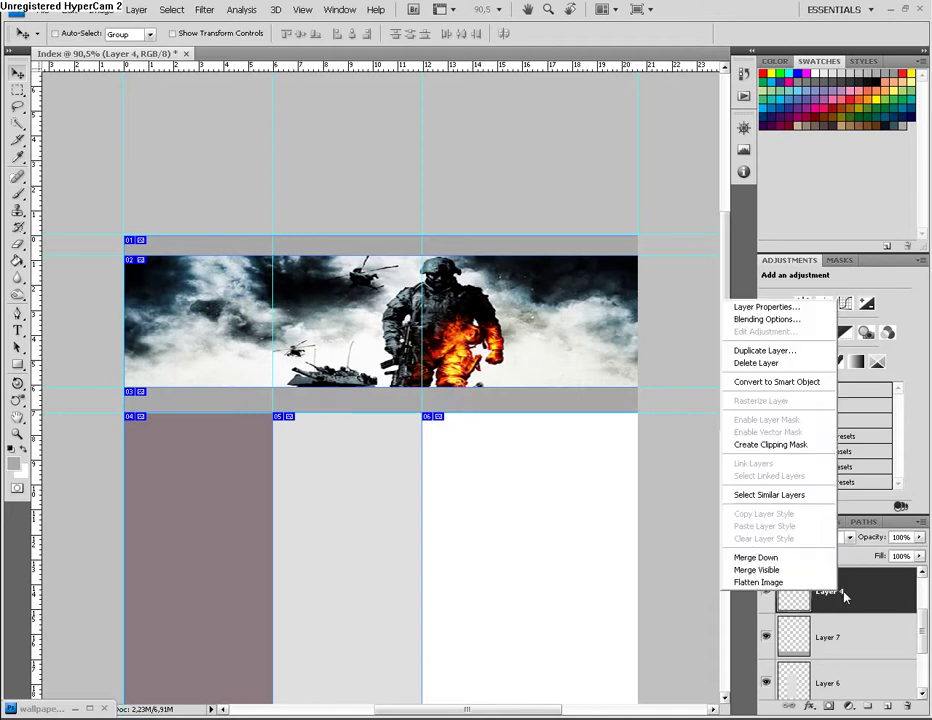
click(742, 320)
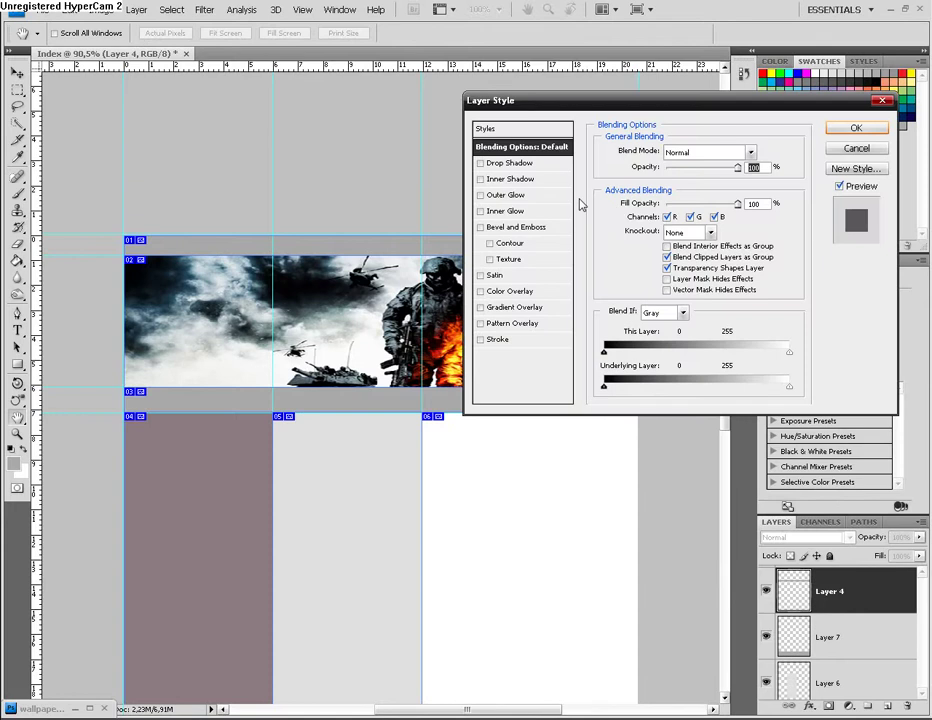
drag(510, 100, 519, 52)
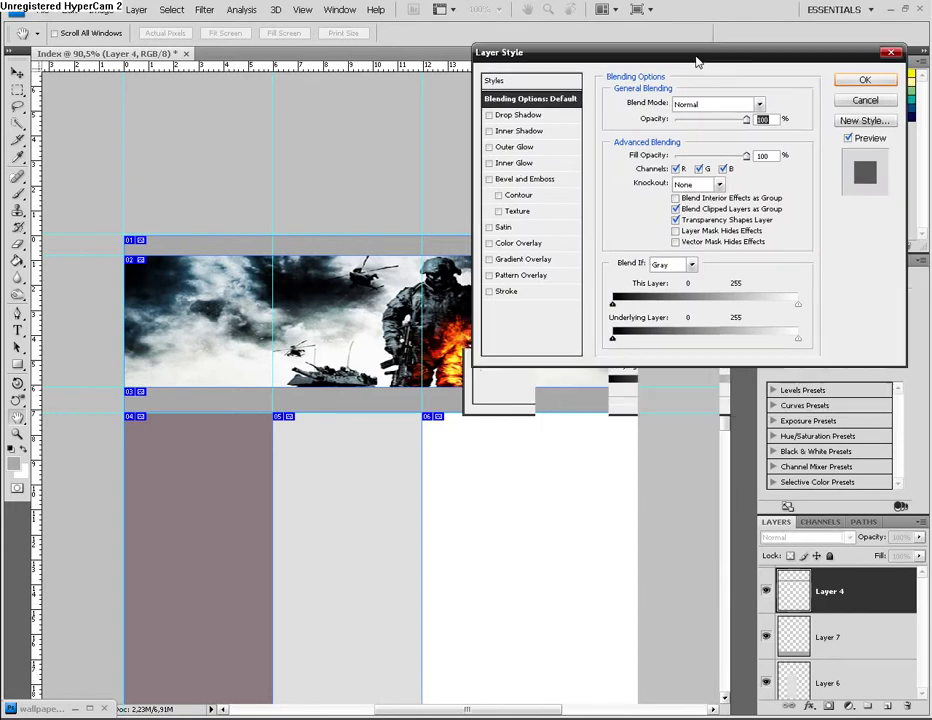
- Try a Drop Shadow on Layer 4 with 100% opacity, 8 px distance, 27% spread and 21 px size
click(516, 116)
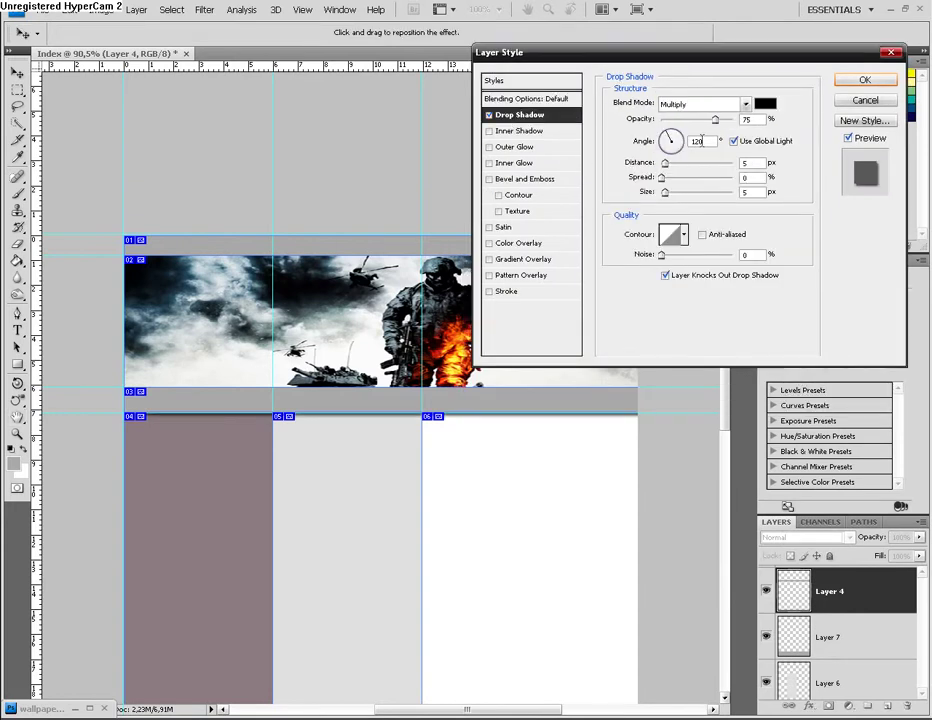
drag(718, 119, 740, 121)
click(666, 164)
drag(666, 164, 673, 193)
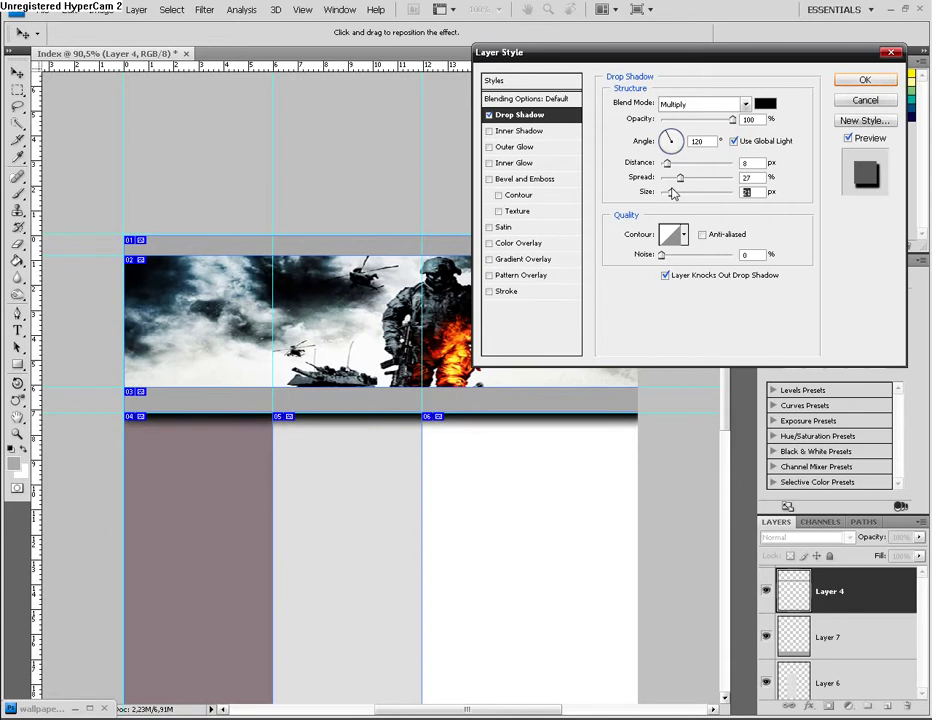
- Try an Inner Shadow on Layer 4 with 23 px distance and 24% choke, and turn it off again
click(529, 130)
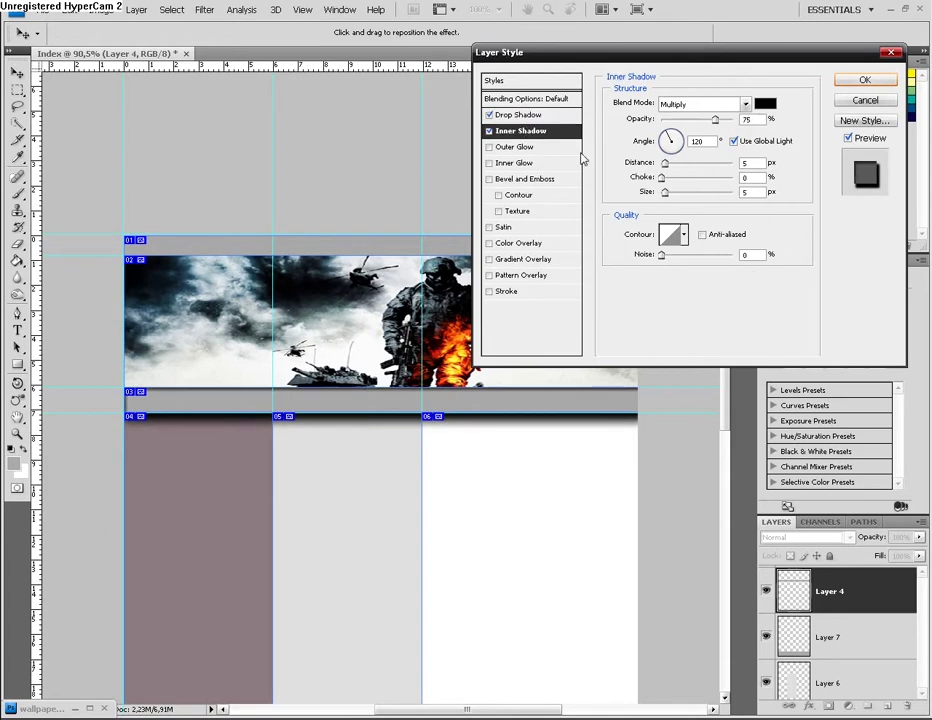
mouse_move(668, 167)
mouse_down()
mouse_move(724, 179)
mouse_move(678, 178)
mouse_up()
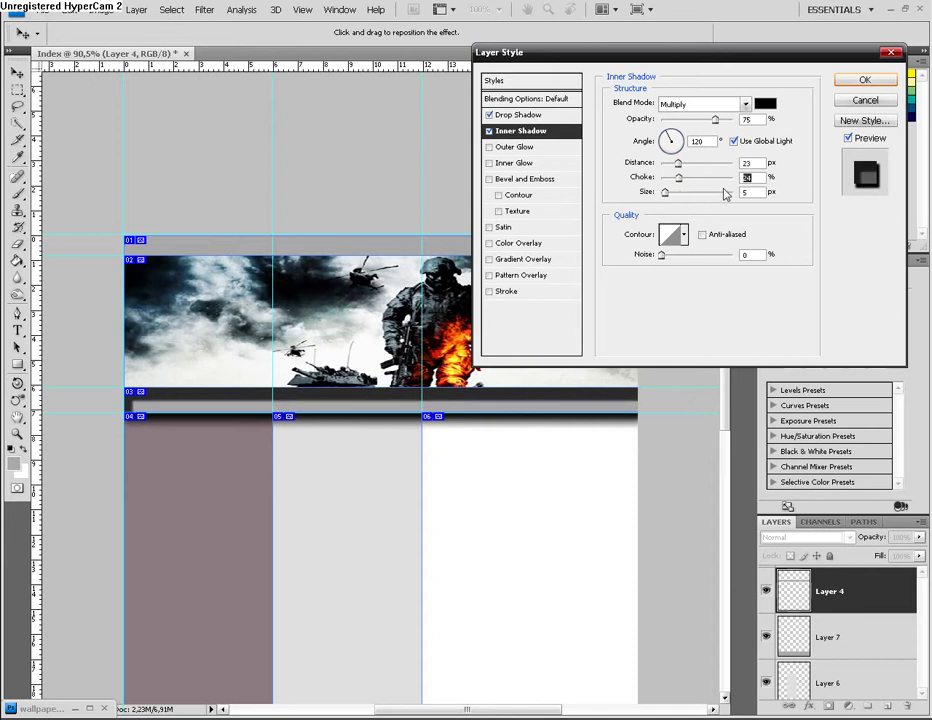
click(489, 131)
- Try an Outer Glow with 91% opacity, 7% spread and 0 px size, and turn off both it and the Drop Shadow
click(498, 149)
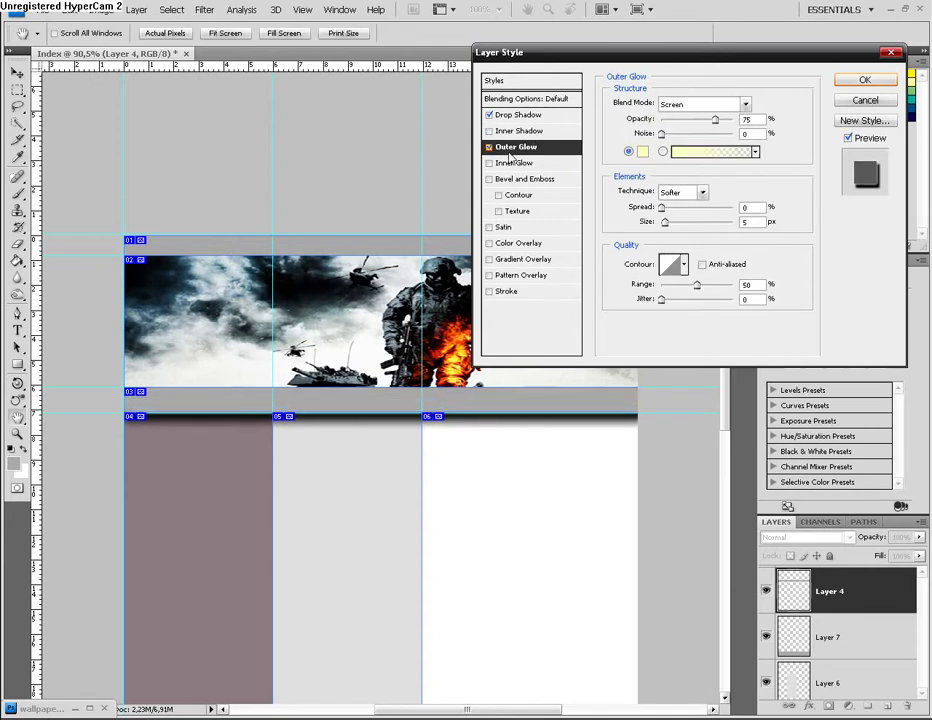
drag(713, 121, 727, 121)
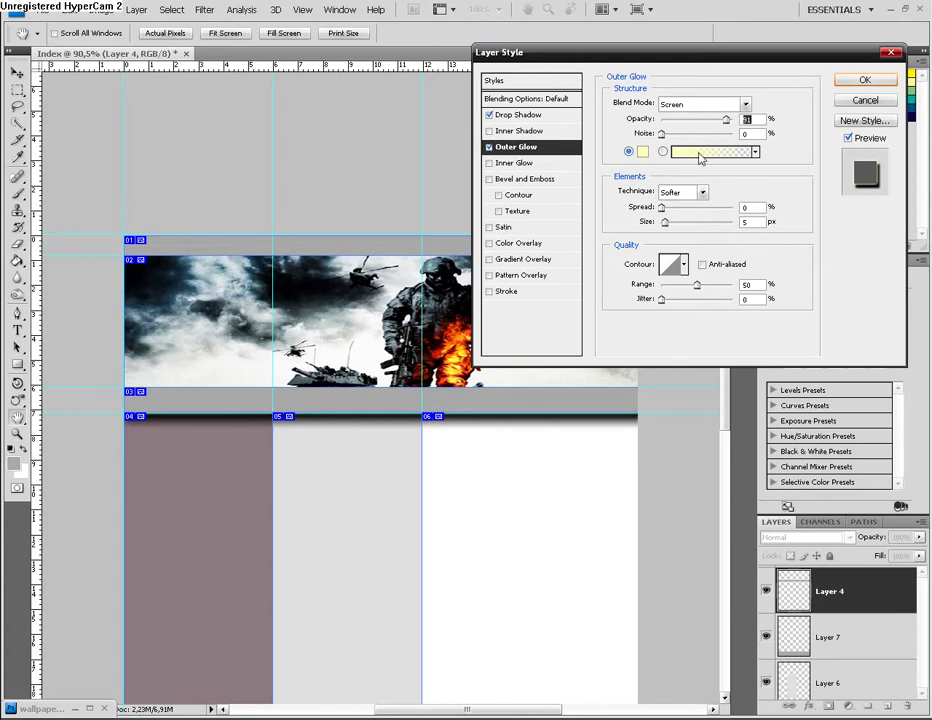
mouse_move(662, 207)
mouse_down()
mouse_move(725, 206)
mouse_move(665, 206)
mouse_move(714, 224)
mouse_move(661, 222)
mouse_up()
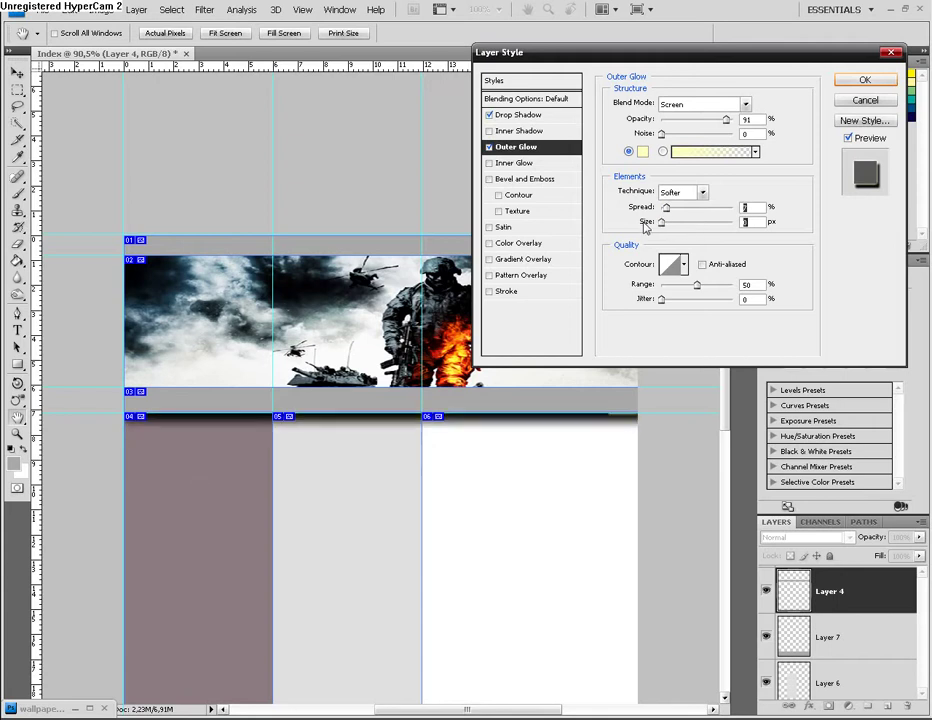
click(489, 115)
click(489, 147)
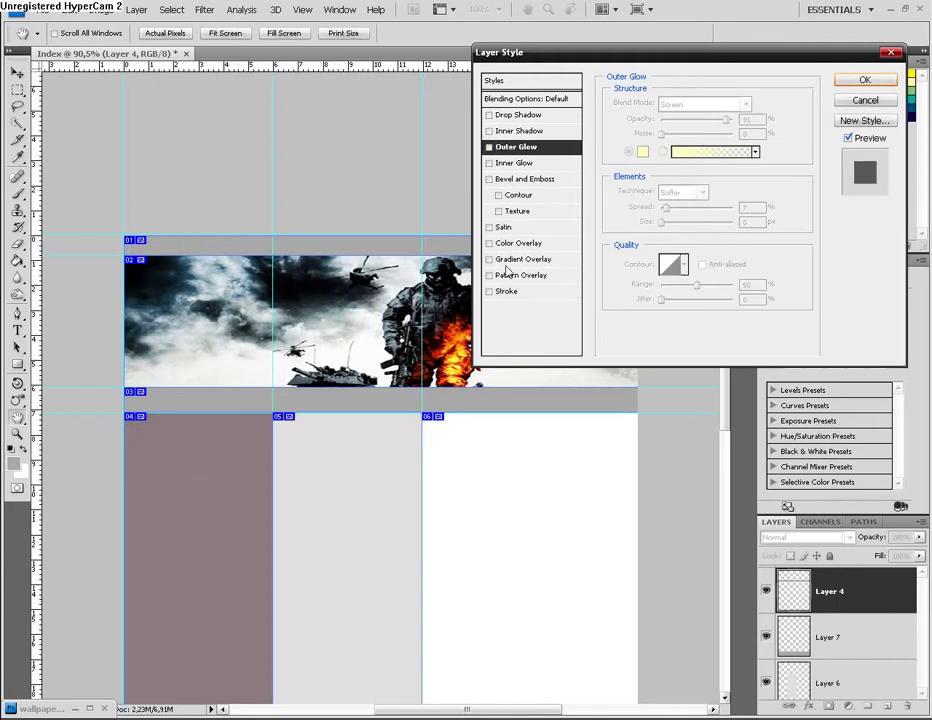
- Apply a linear black-to-white Gradient Overlay at 86% scale to Layer 4
click(509, 263)
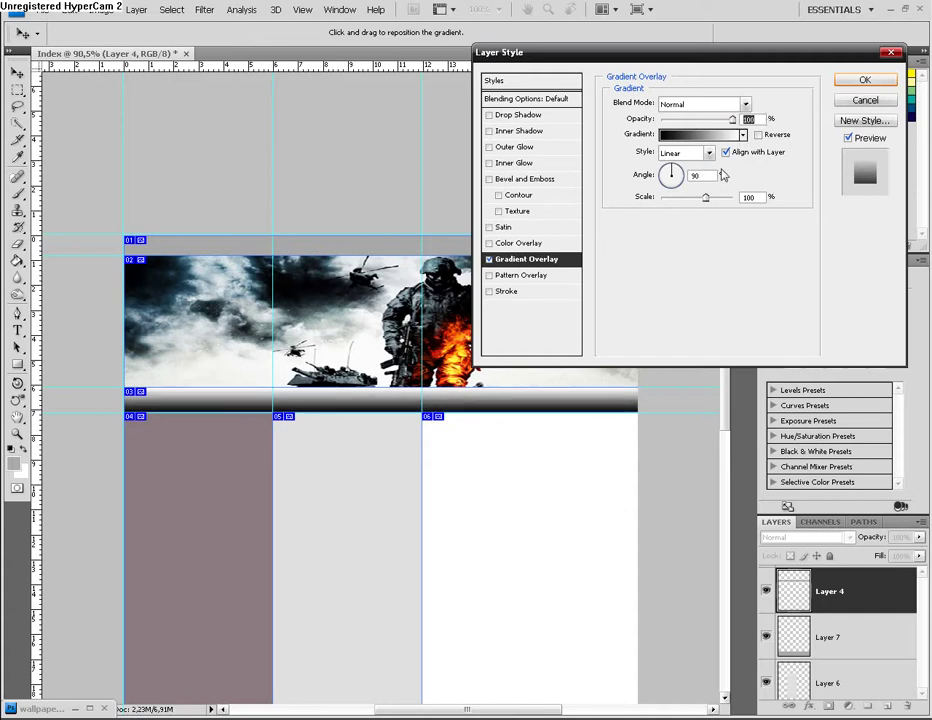
mouse_move(705, 197)
mouse_down()
mouse_move(722, 202)
mouse_move(674, 202)
mouse_move(701, 194)
mouse_up()
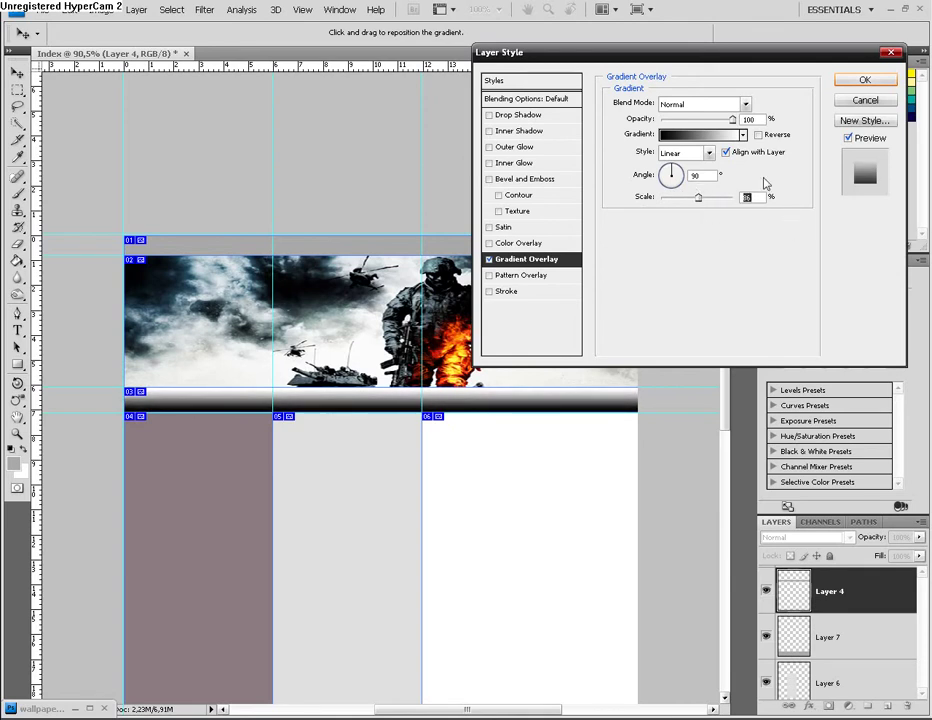
click(864, 80)
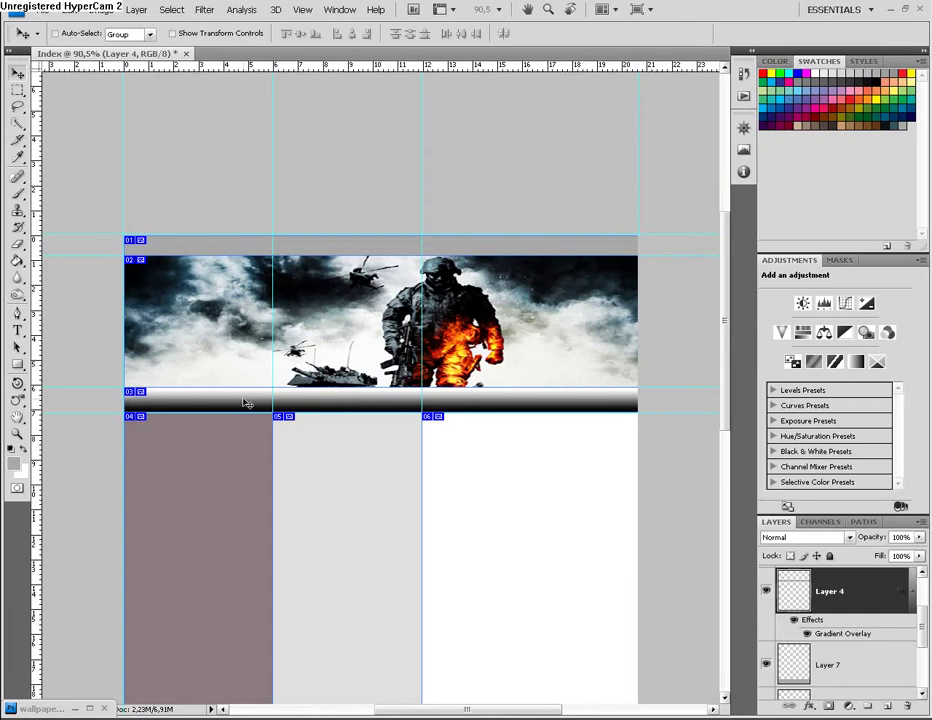
- Open Save for Web & Devices for the sliced page and set the export preset to PNG-24
scroll(607, 407, down, 1)
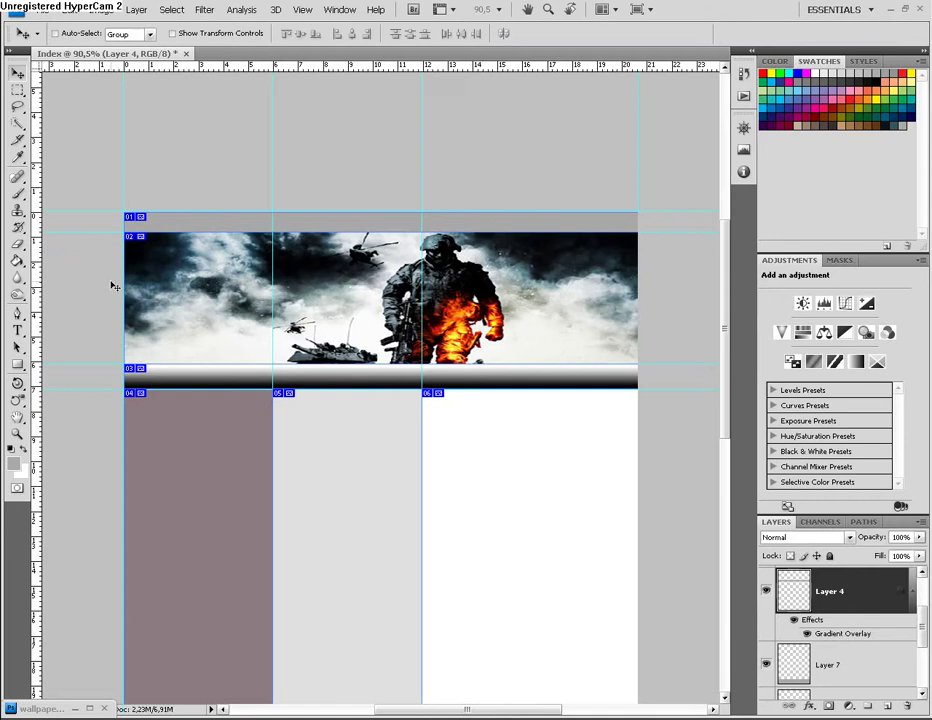
click(33, 12)
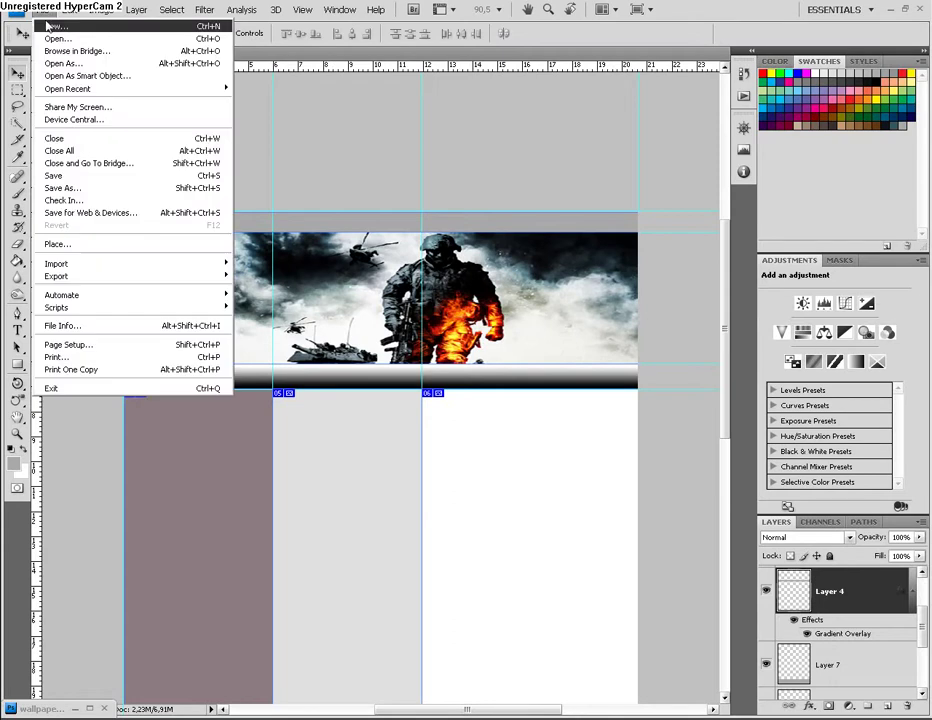
click(107, 214)
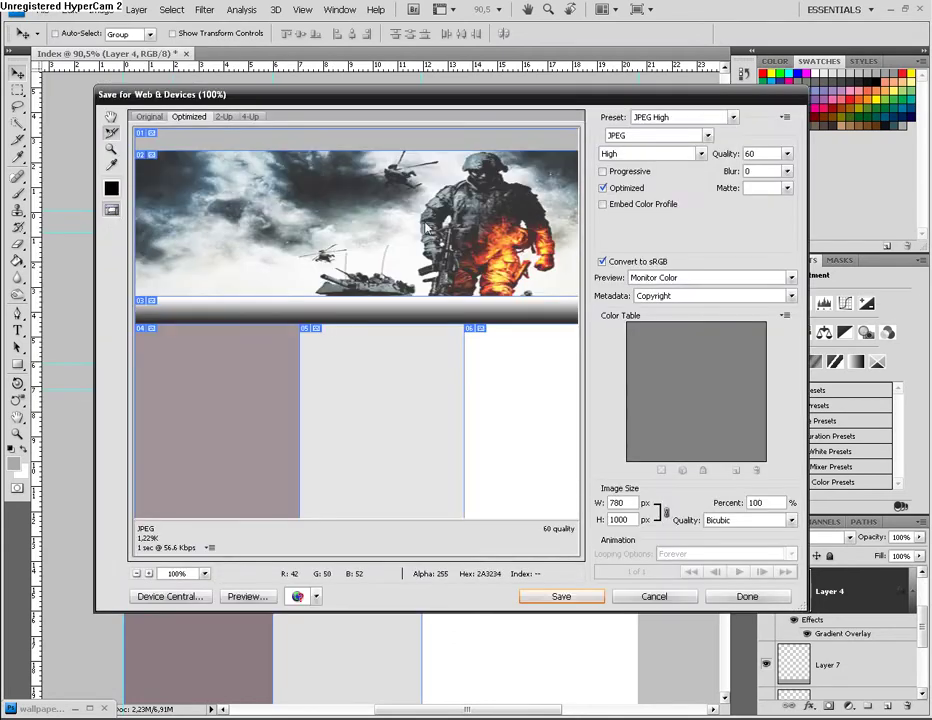
click(720, 117)
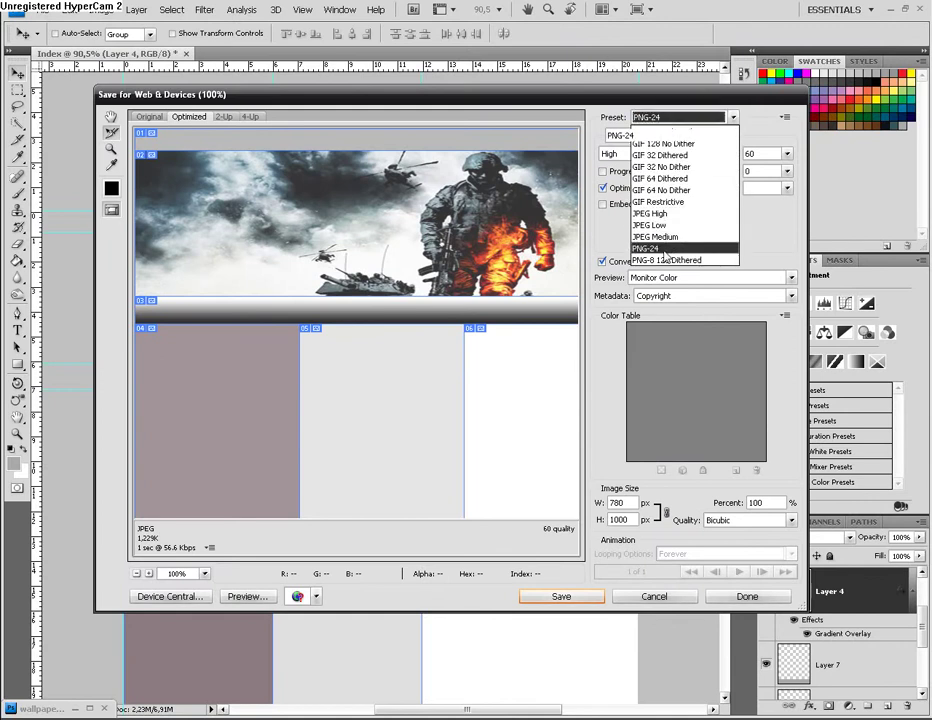
click(718, 233)
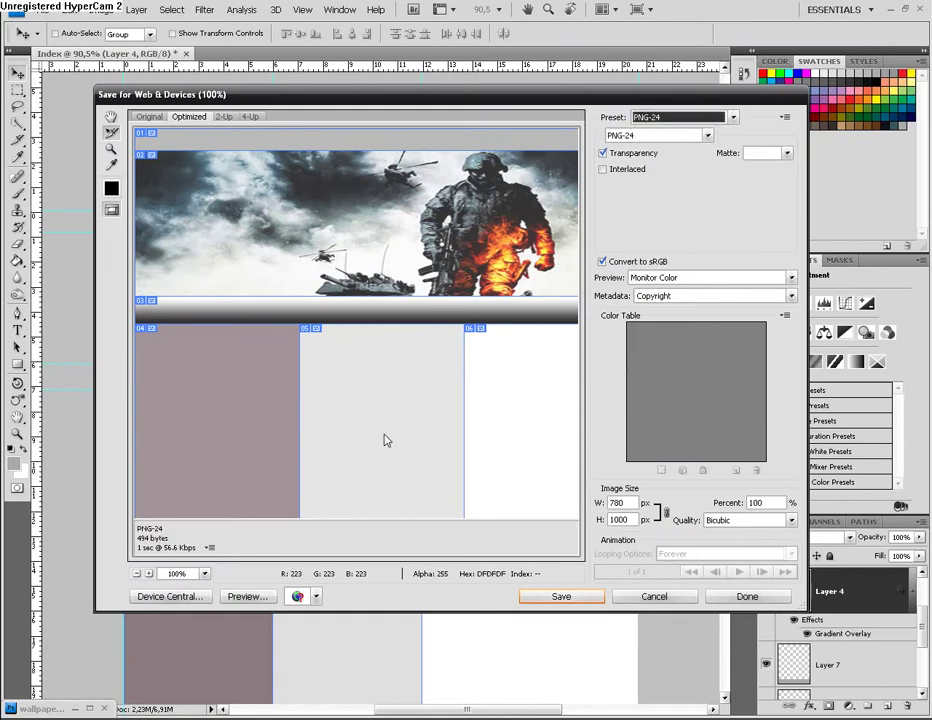
- Start saving the optimized slices, create a folder named web 24 on the desktop, and open it as the destination
click(569, 598)
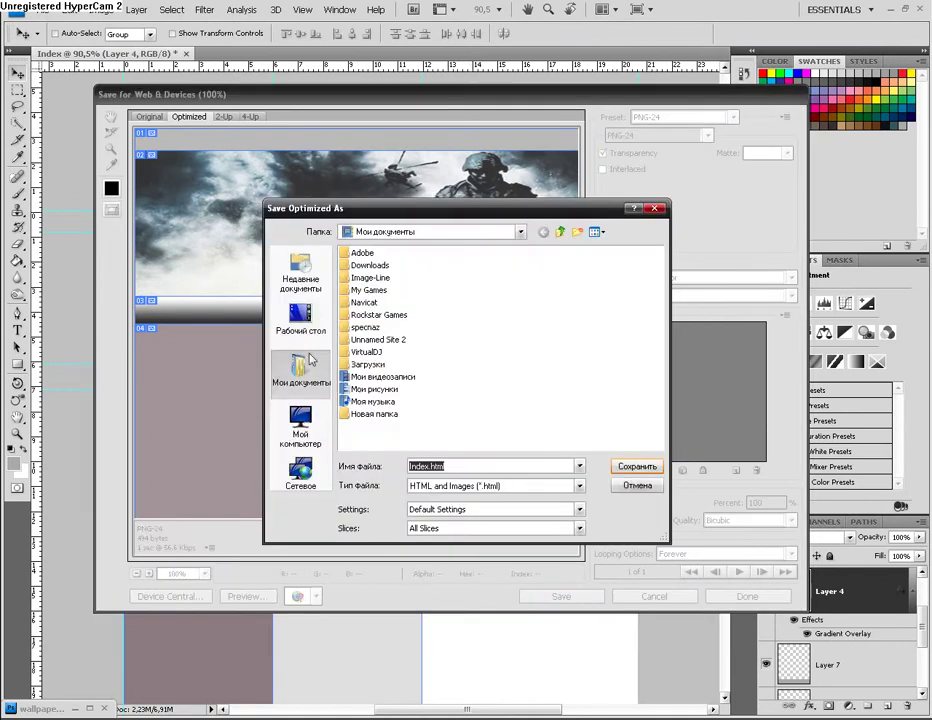
click(313, 325)
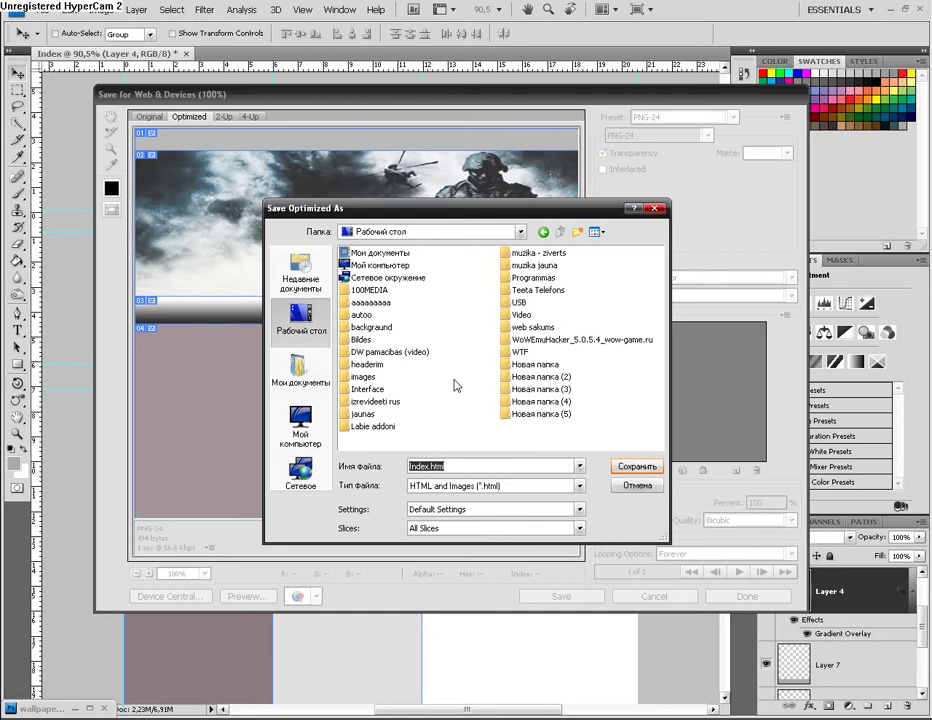
click(578, 231)
text(w)
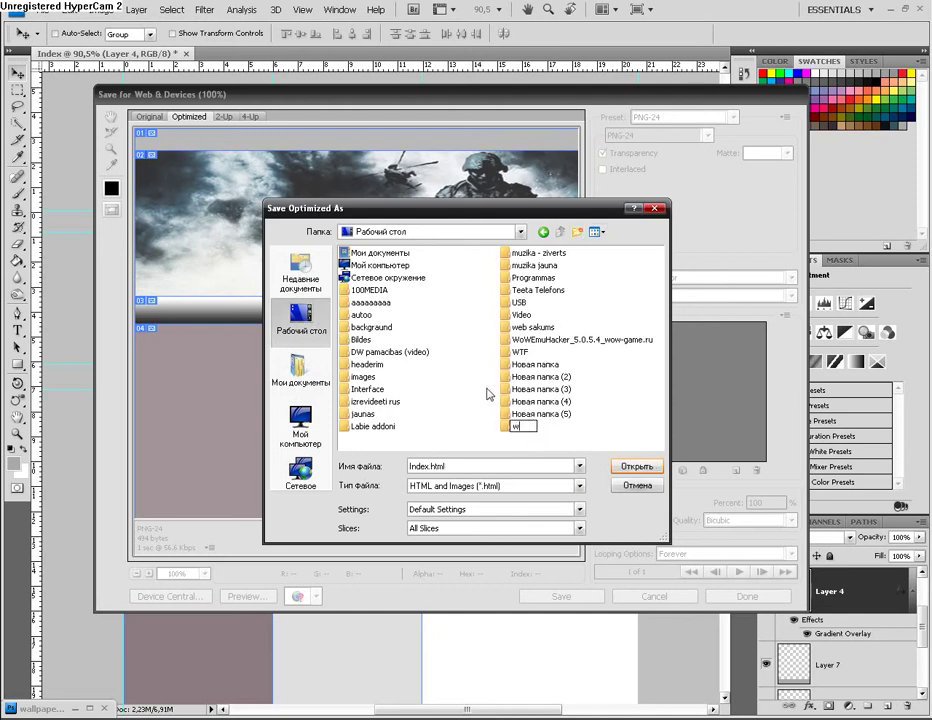
text(bbbb)
click(527, 426)
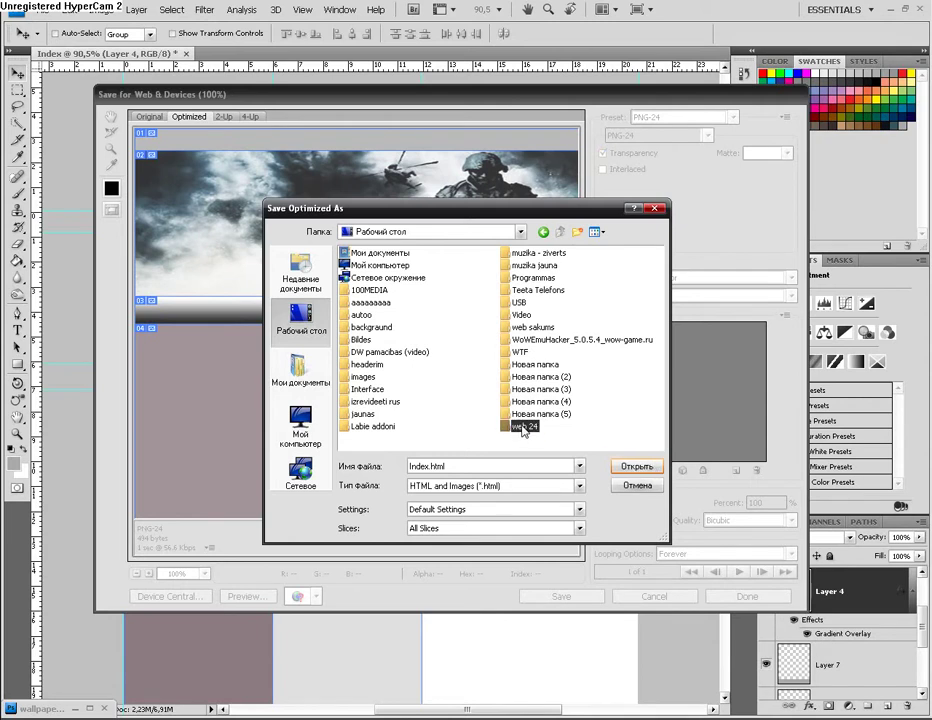
double_click(527, 426)
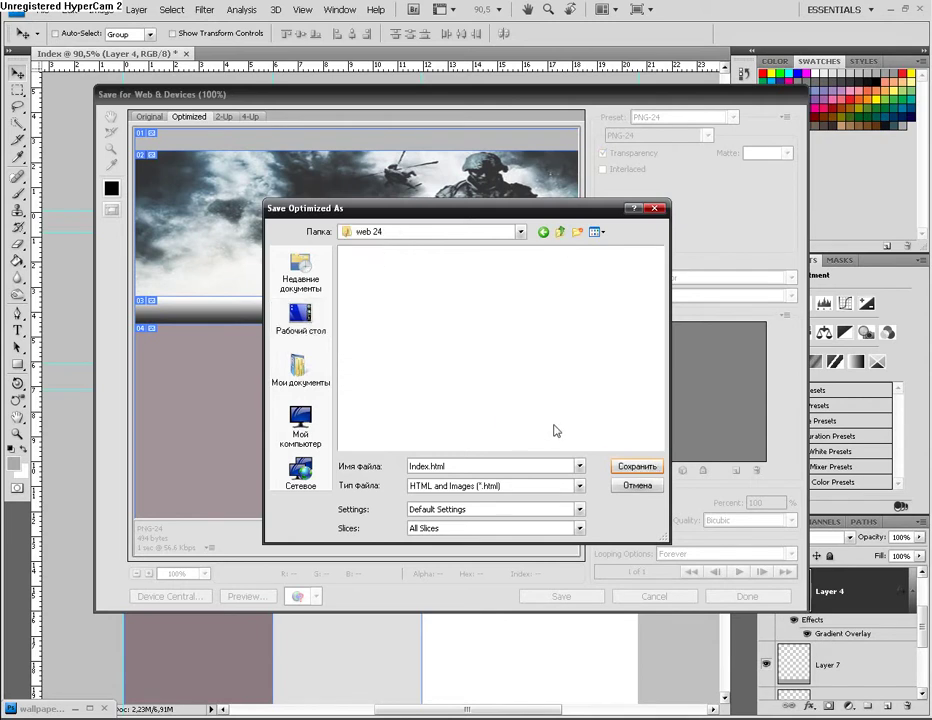
- Save all slices with default settings as HTML and Images named Index.html in the web 24 folder
click(427, 491)
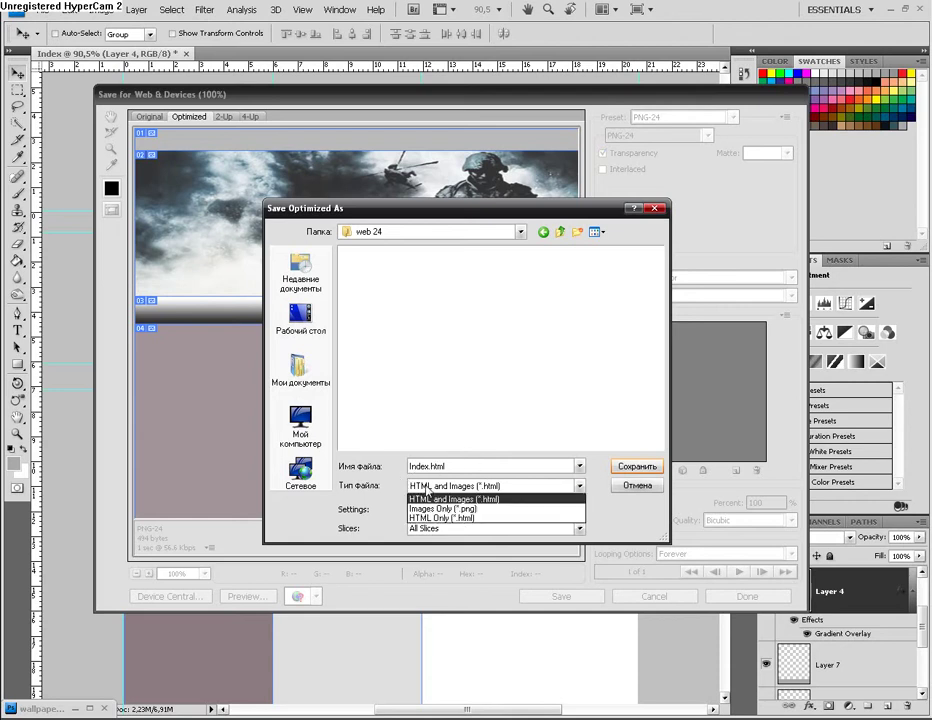
click(446, 509)
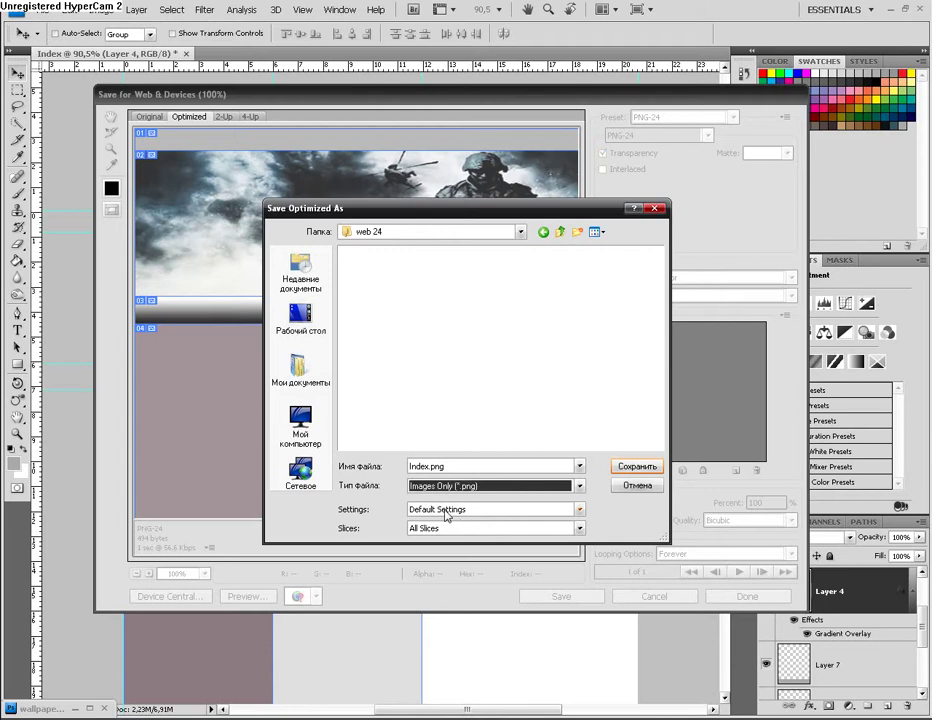
click(461, 489)
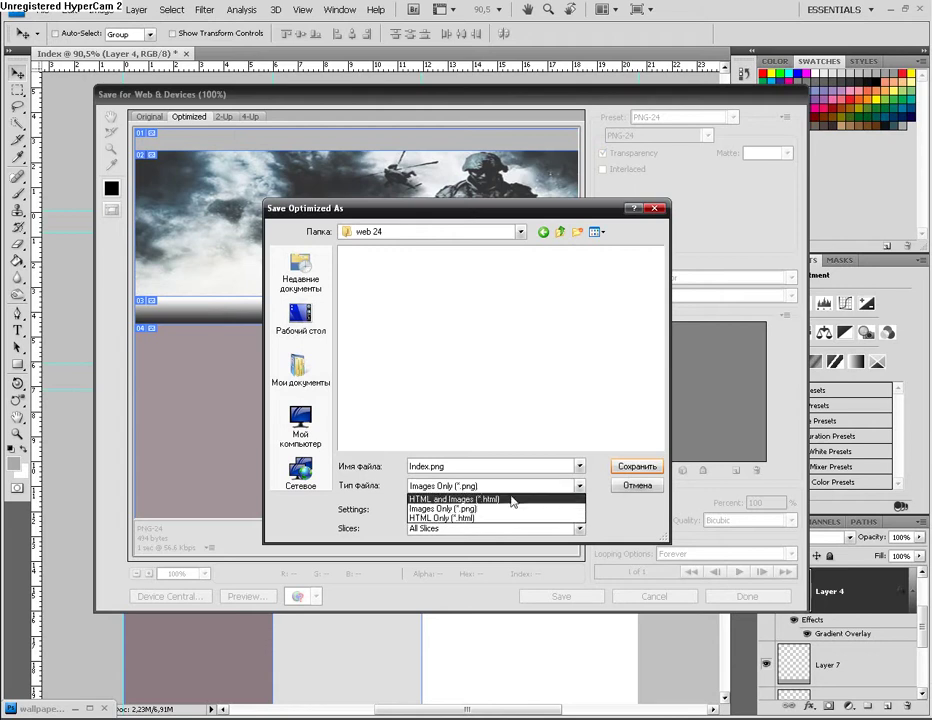
click(438, 499)
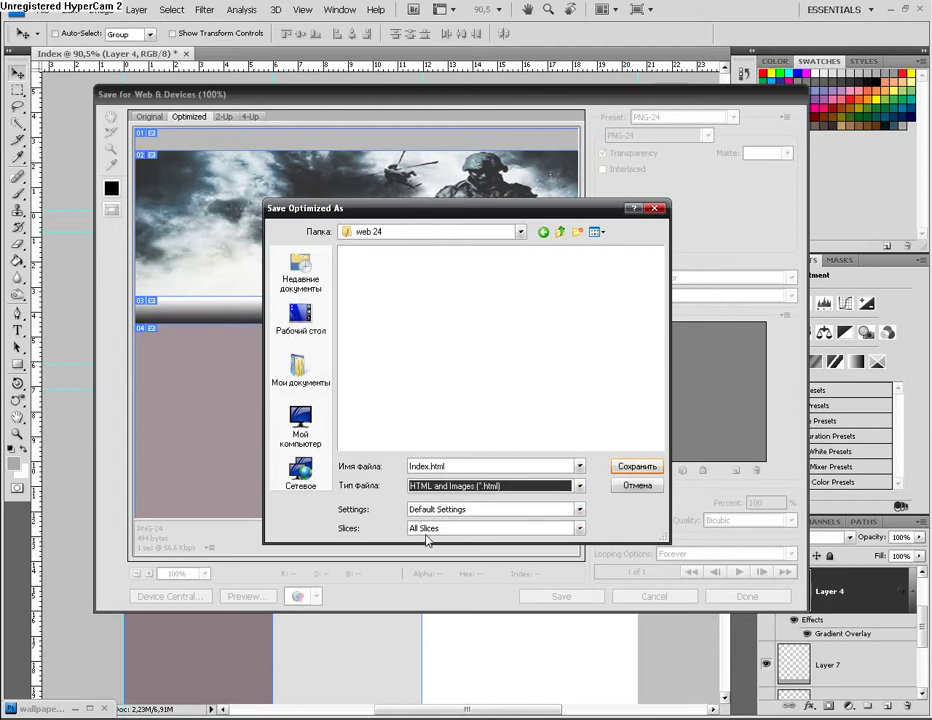
click(634, 467)
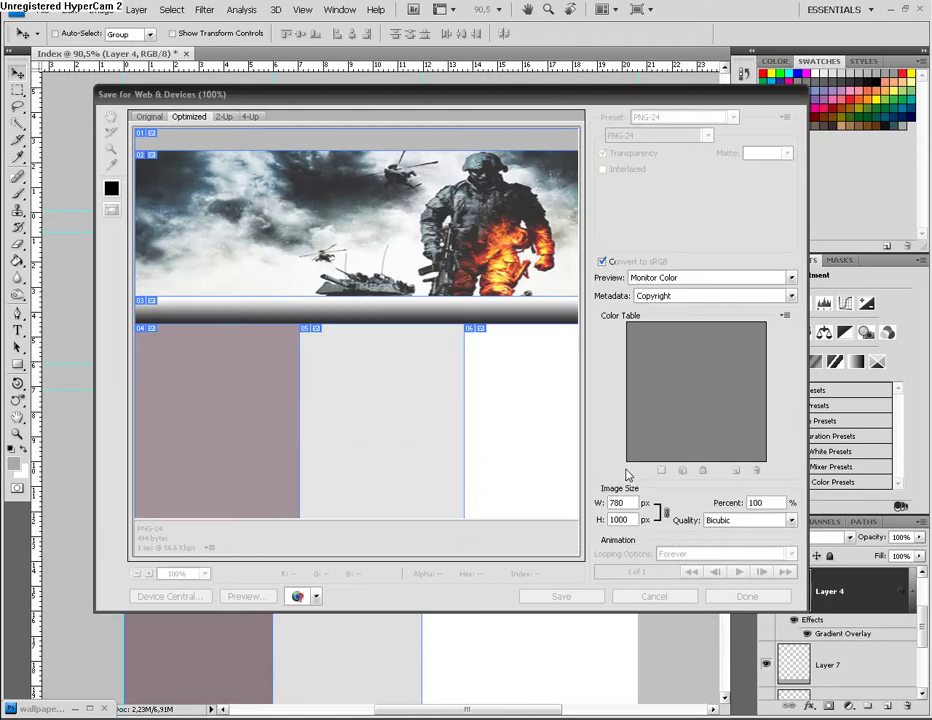
click(504, 292)
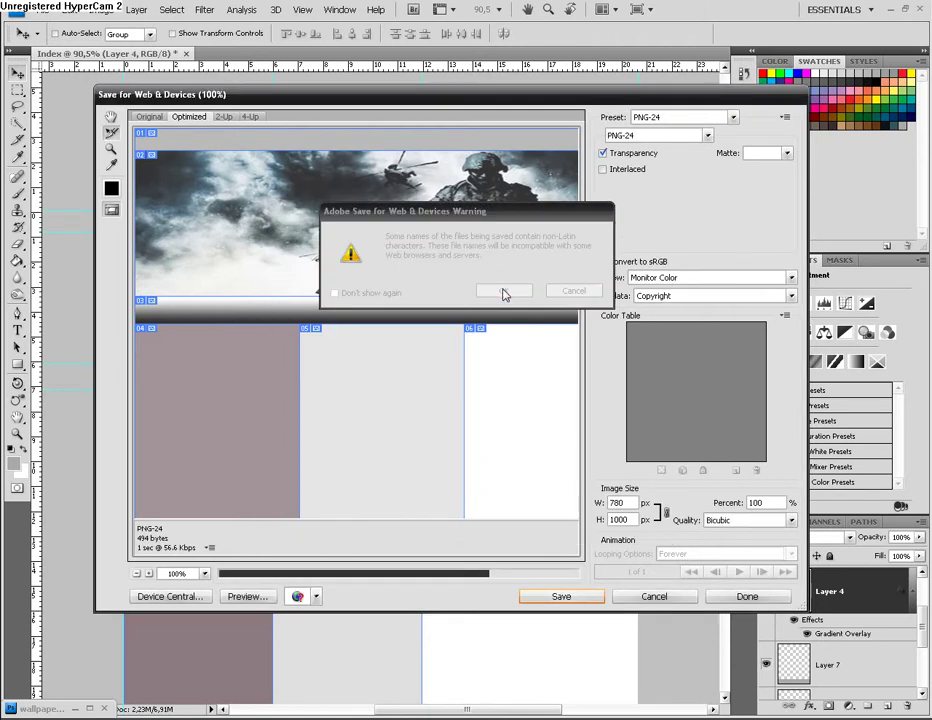
scroll(524, 242, down, 2)
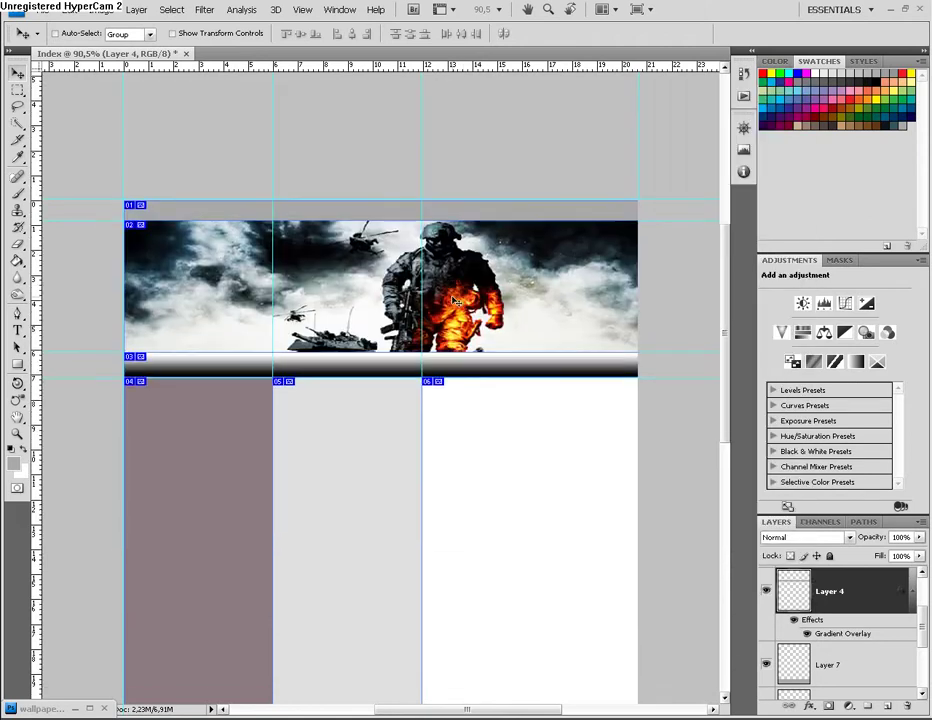
- Switch to the desktop, close the headerim folder window, and open Index.html from the web 24 folder in Firefox
click(890, 10)
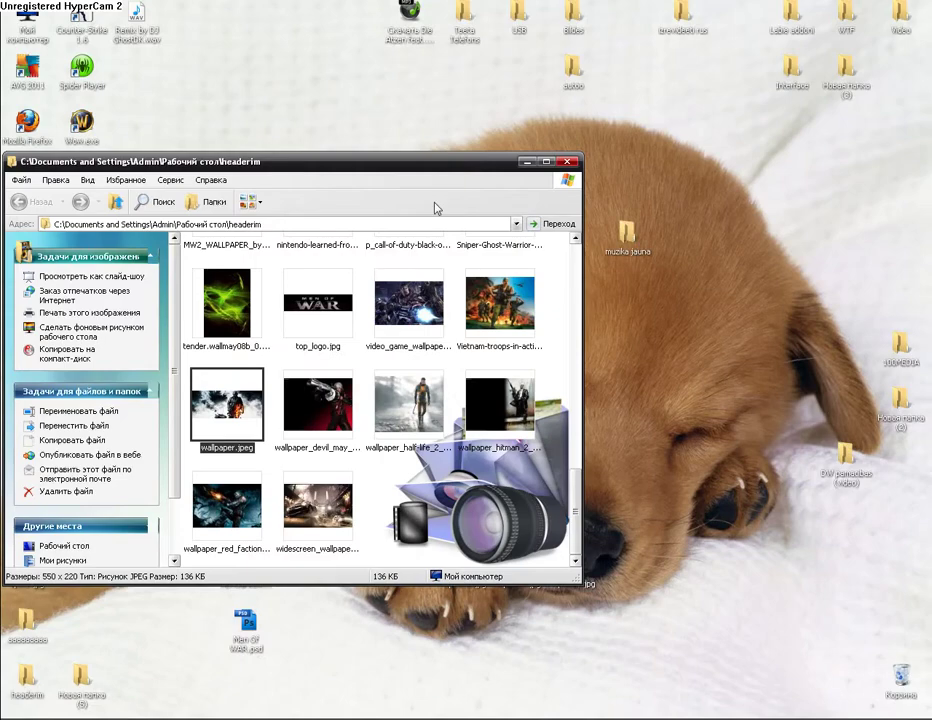
click(566, 160)
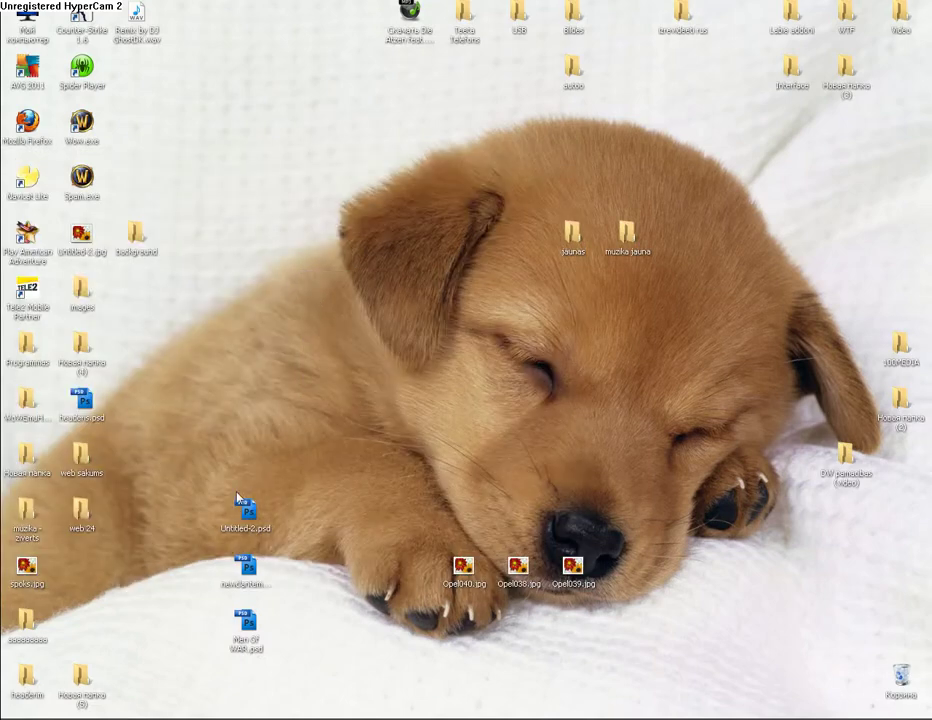
double_click(83, 511)
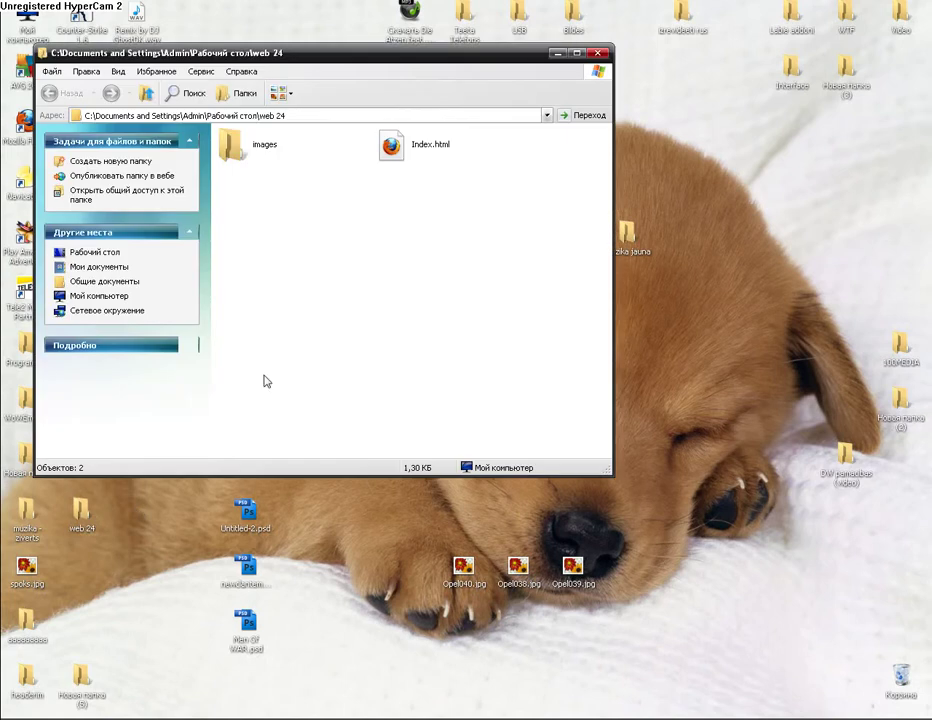
double_click(393, 146)
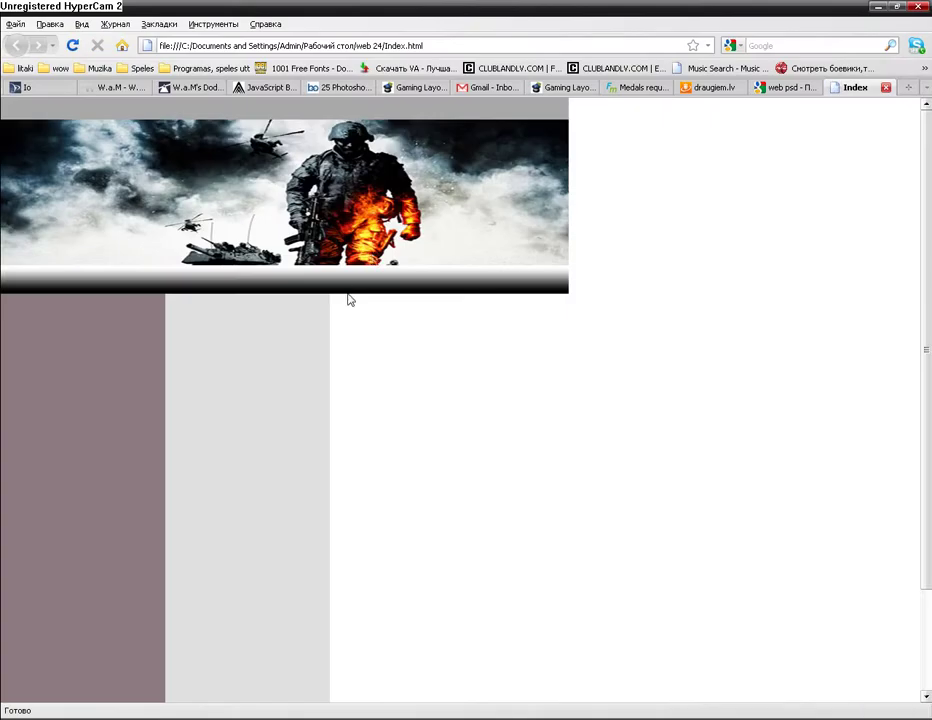
- Examine the exported Index page from header to footer in the browser and close it
scroll(349, 299, down, 2)
scroll(349, 299, up, 2)
scroll(225, 297, down, 2)
scroll(225, 293, up, 2)
scroll(258, 314, down, 2)
scroll(258, 314, up, 2)
scroll(206, 221, down, 2)
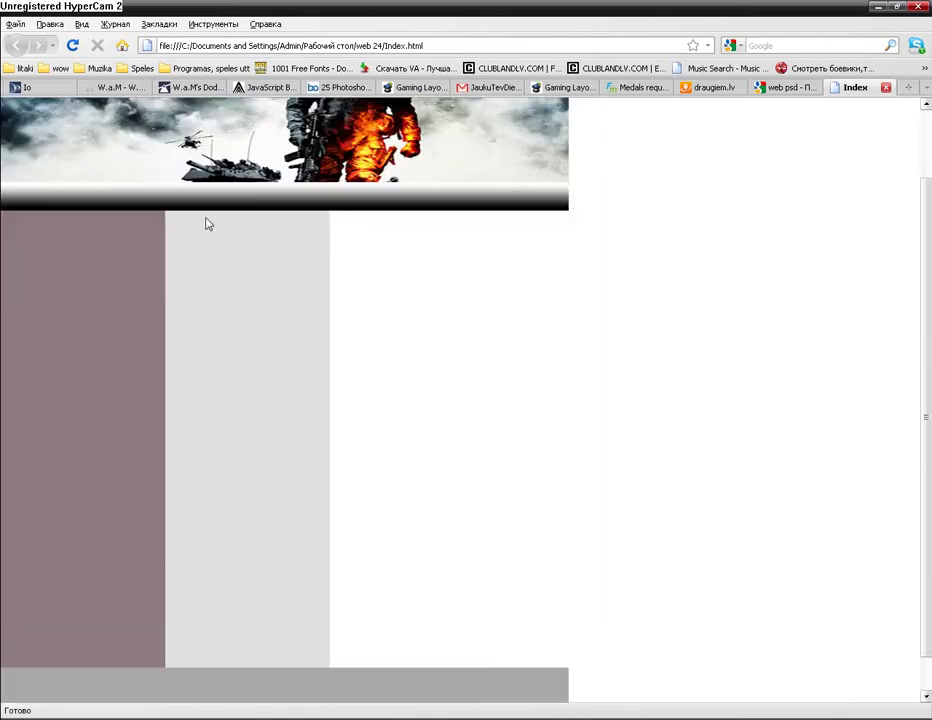
scroll(206, 221, up, 2)
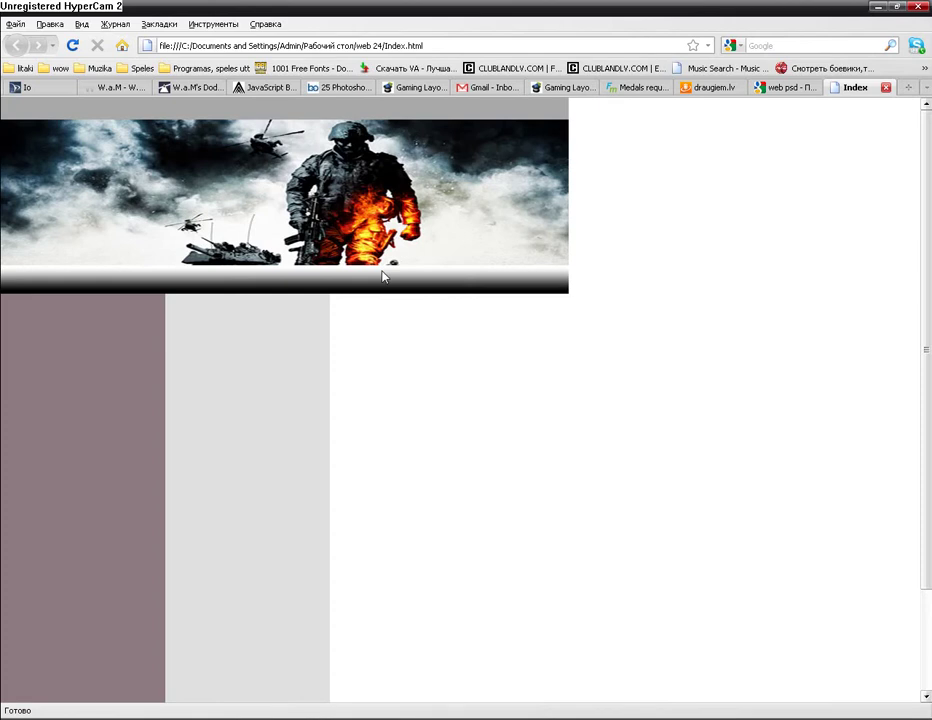
scroll(381, 275, down, 2)
scroll(381, 275, up, 2)
click(886, 88)
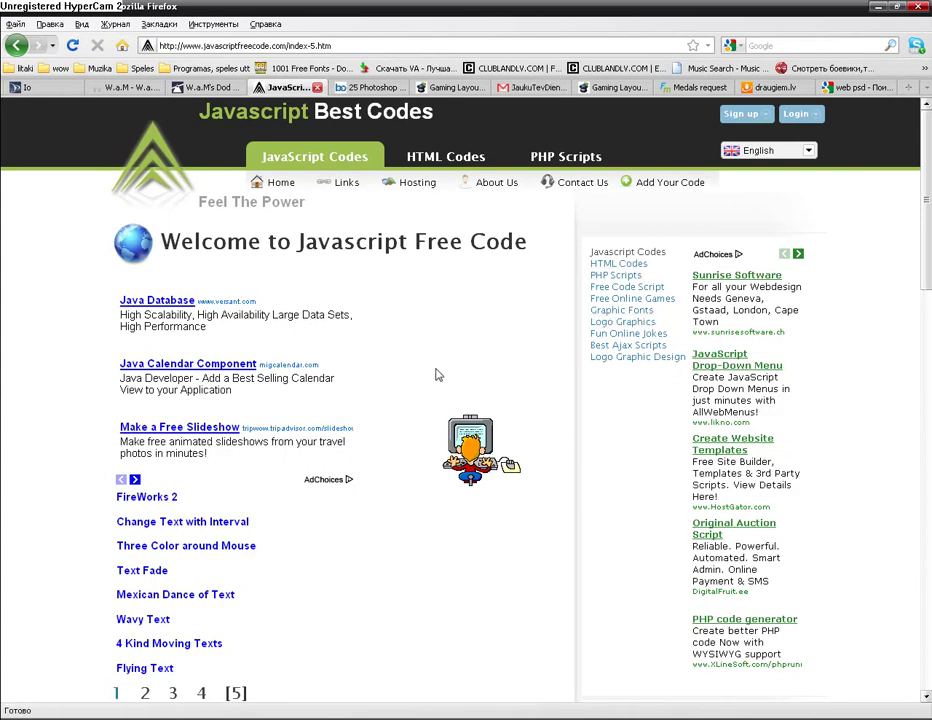
- Return to Photoshop and look over the sliced Index layout from the header down to the footer
scroll(432, 376, down, 5)
scroll(430, 378, up, 5)
key(alt+Tab)
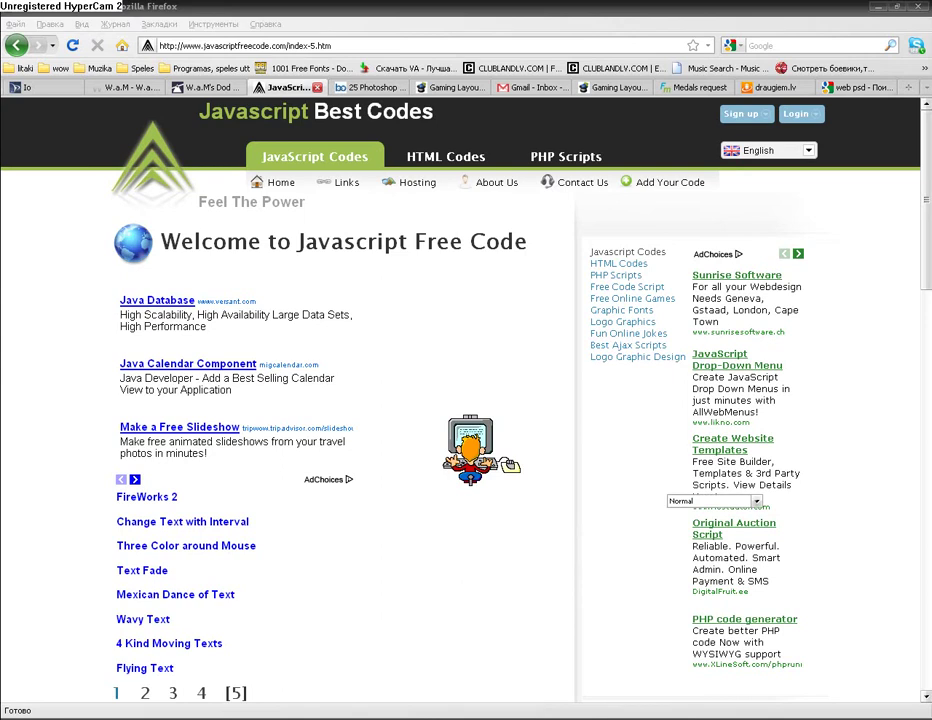
scroll(333, 638, up, 2)
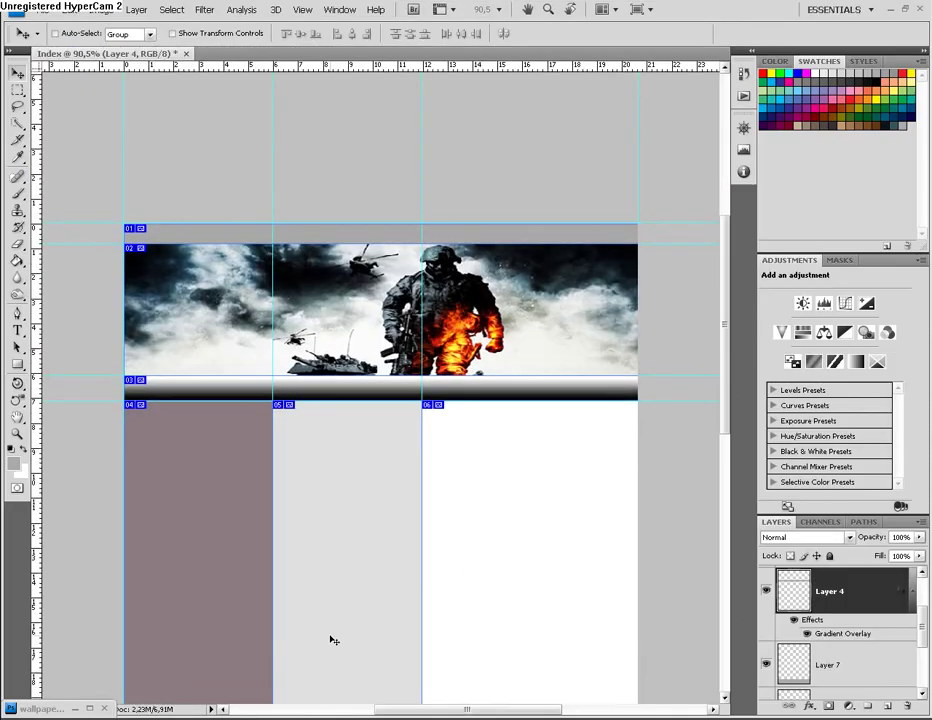
scroll(326, 634, down, 4)
scroll(324, 632, down, 6)
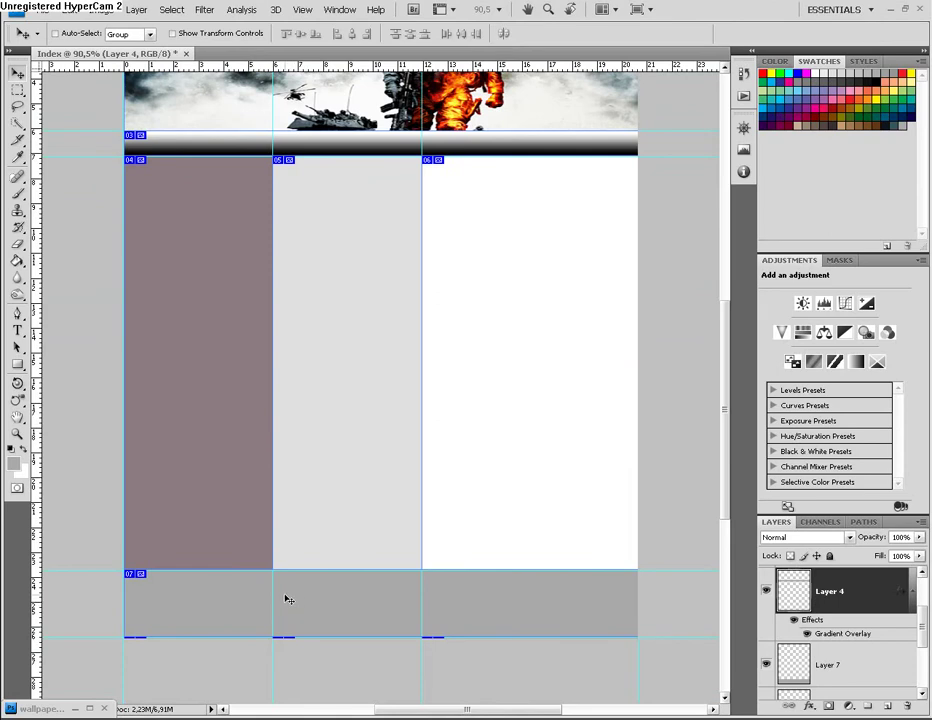
scroll(285, 599, up, 9)
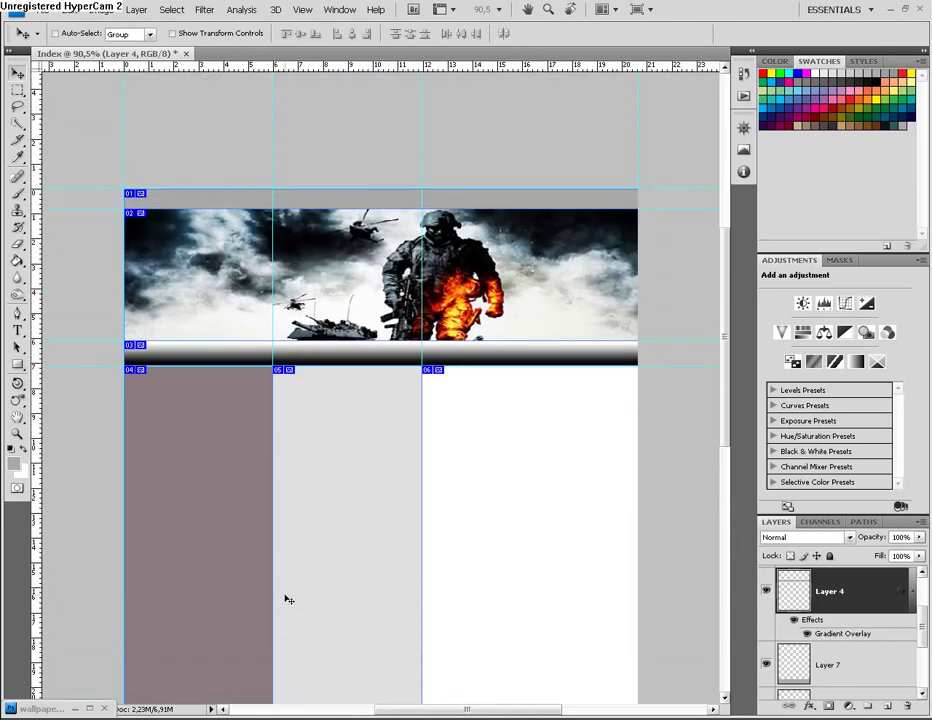
scroll(288, 599, up, 3)
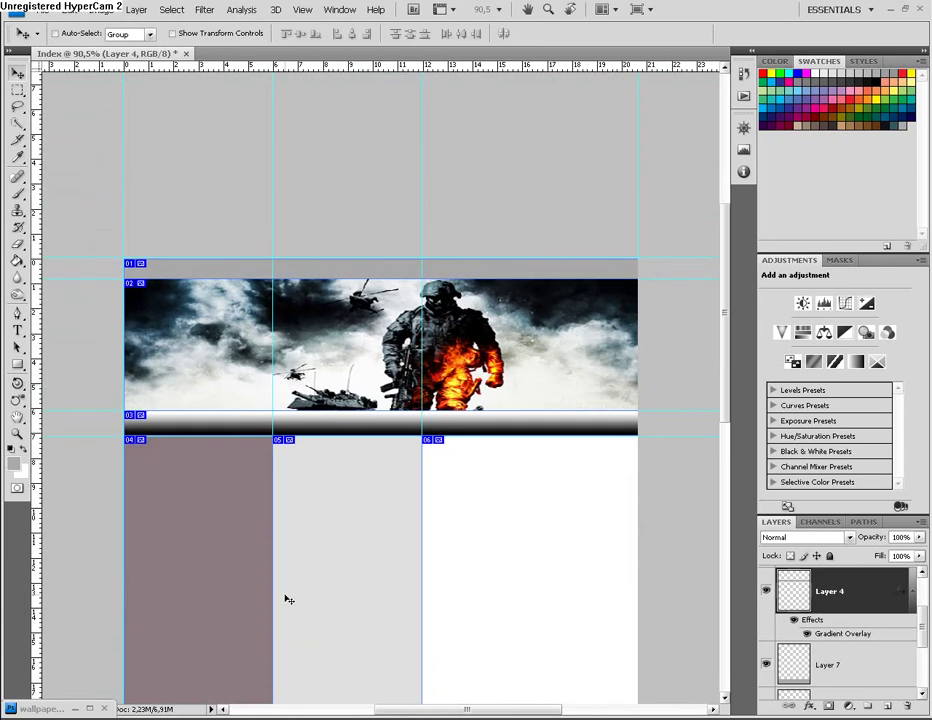